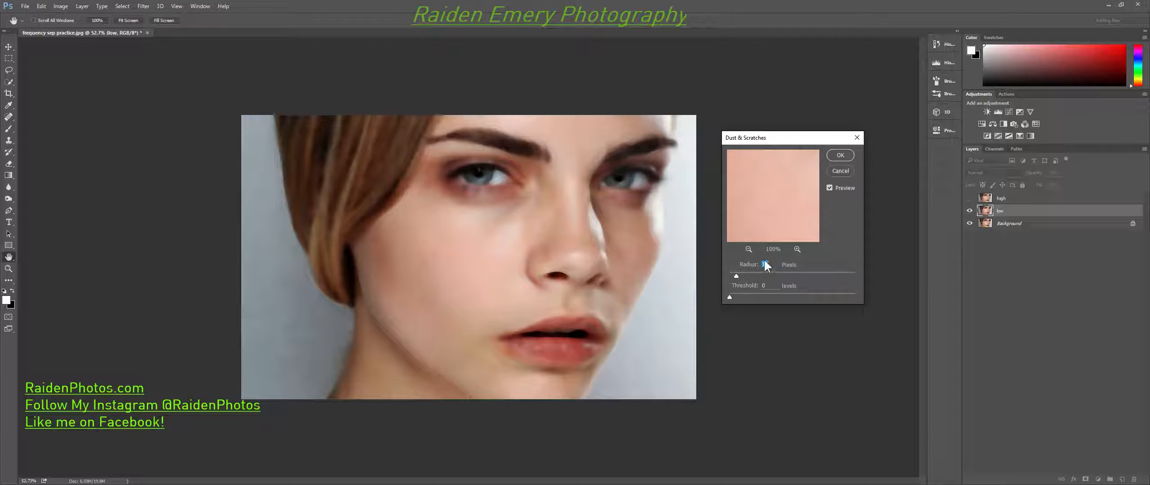
# Step: Apply the Dust & Scratches filter to the low layer and turn the high layer's visibility back on
pyautogui.click(840, 155)
pyautogui.press('b')
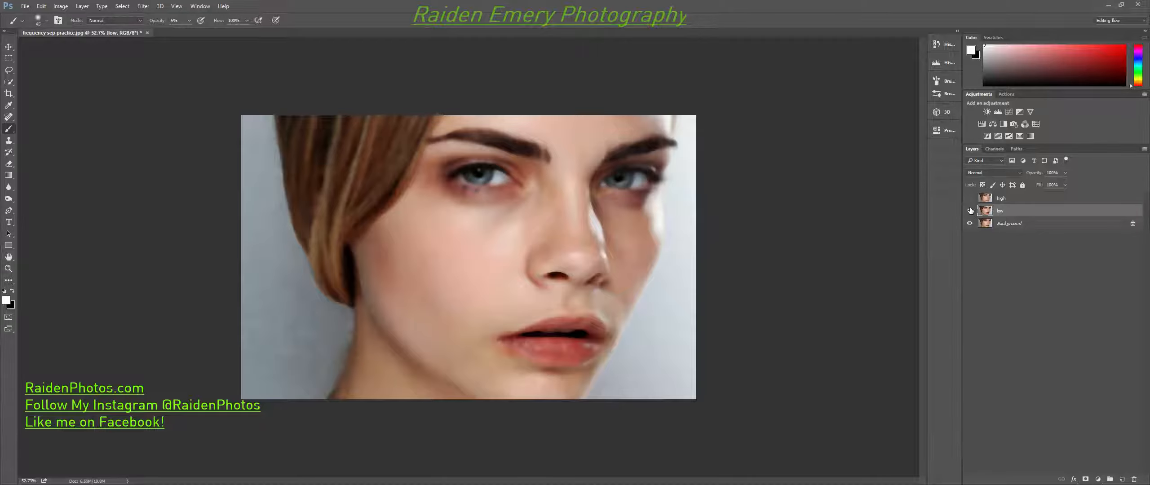
pyautogui.click(970, 198)
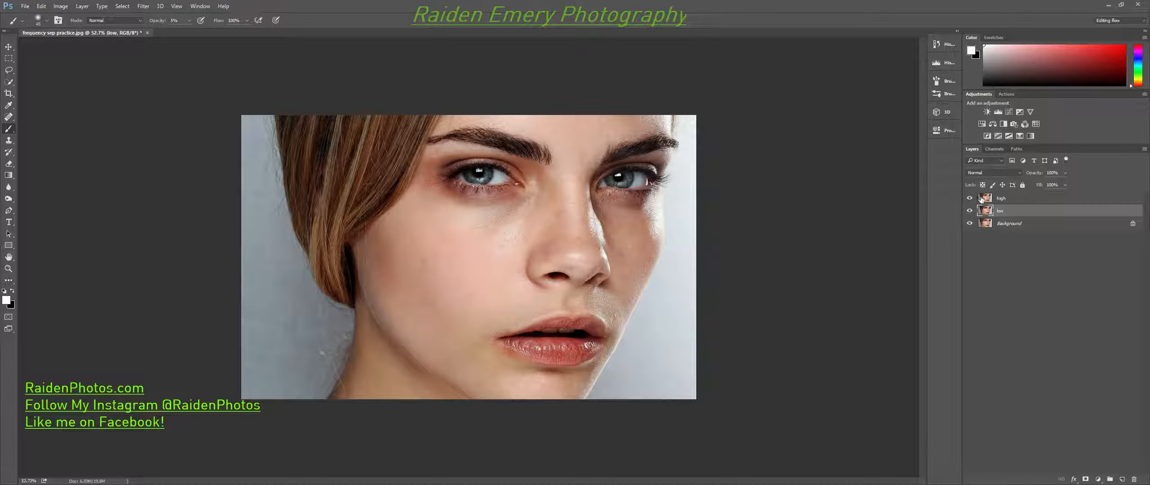
# Step: Start Apply Image on the high layer with the low layer as the source layer
pyautogui.click(1017, 201)
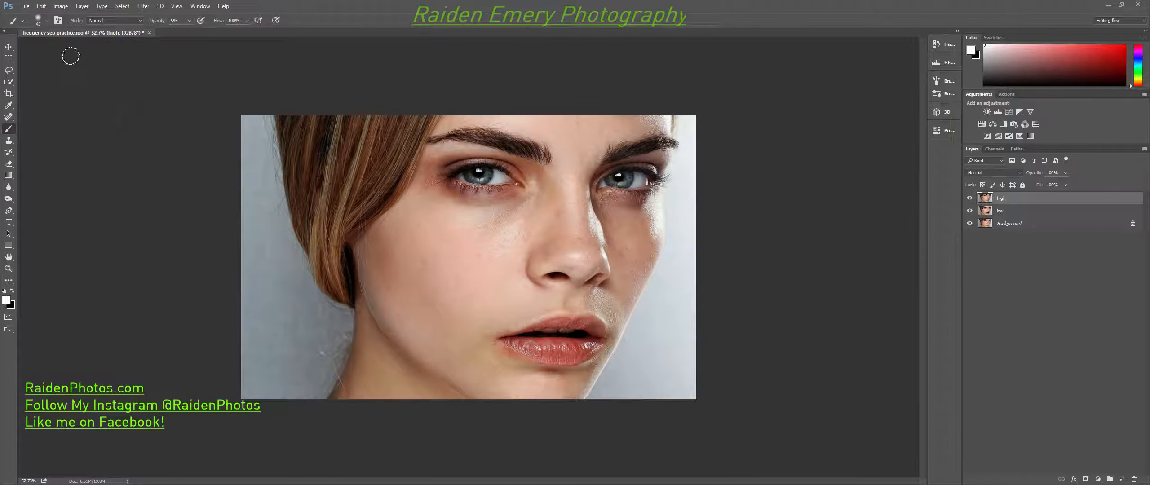
pyautogui.click(62, 6)
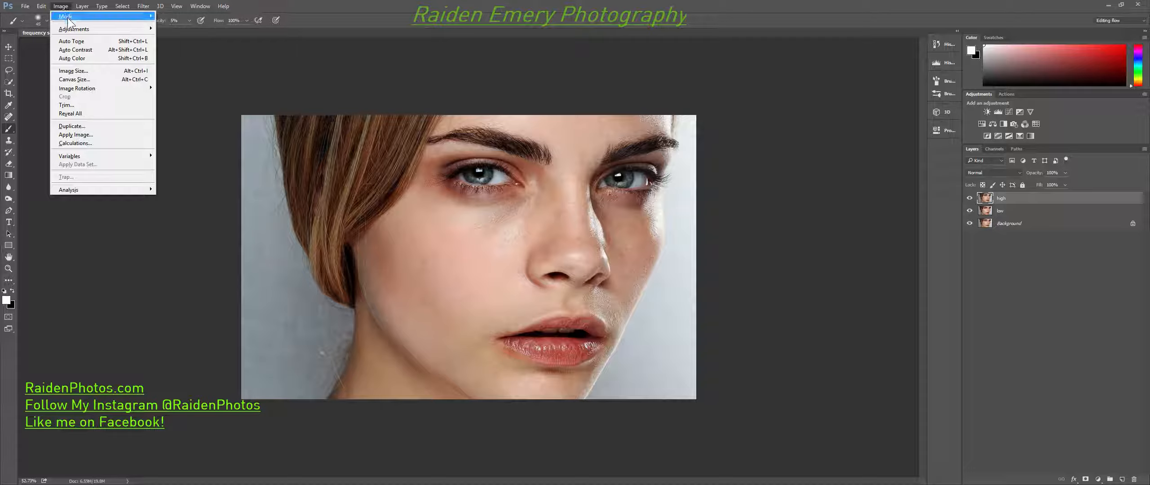
pyautogui.click(111, 135)
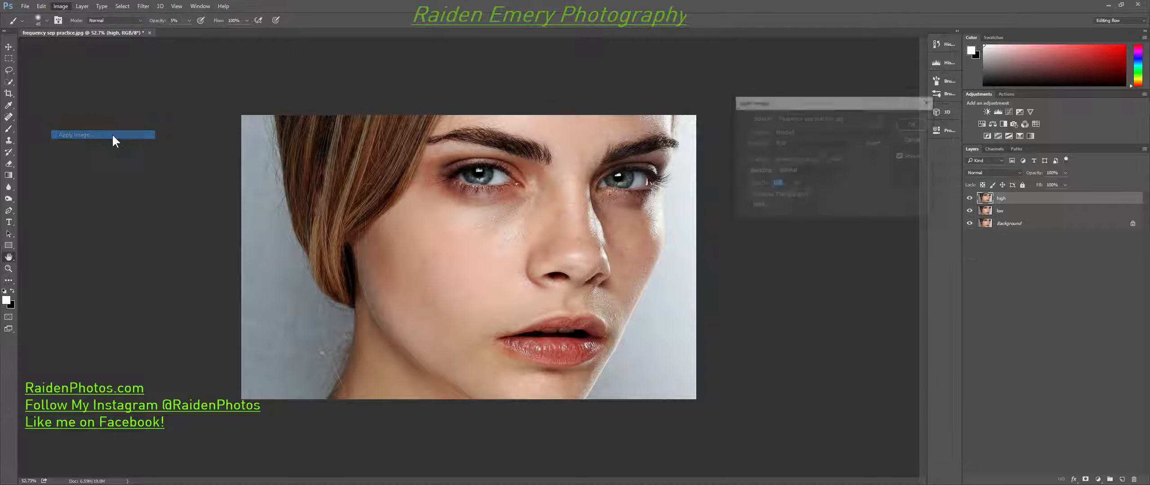
pyautogui.moveTo(817, 106); pyautogui.dragTo(792, 176)
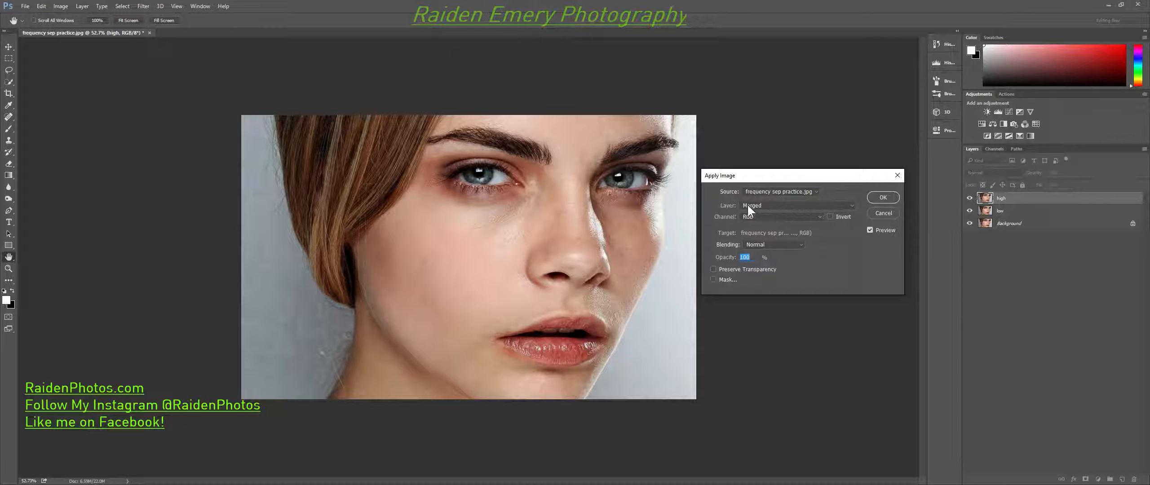
pyautogui.click(771, 205)
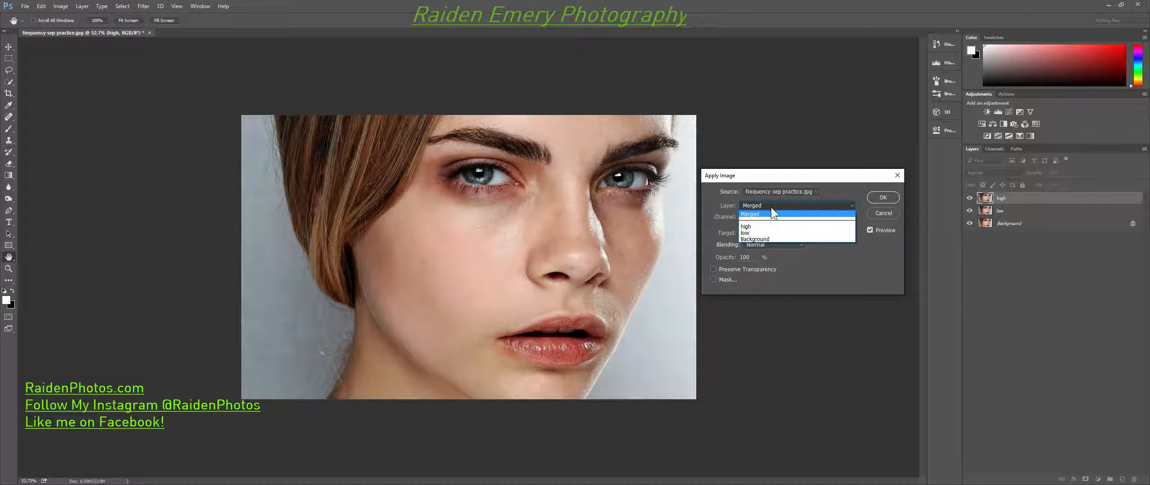
pyautogui.click(763, 232)
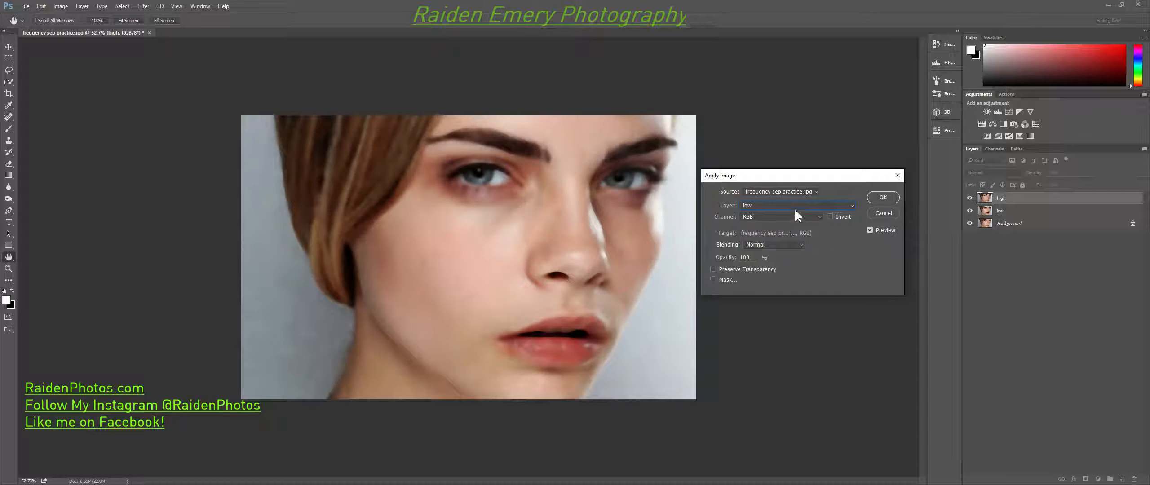
# Step: Invert the source, set the blending to Add with a scale of 2, and apply the image to the high layer
pyautogui.click(832, 216)
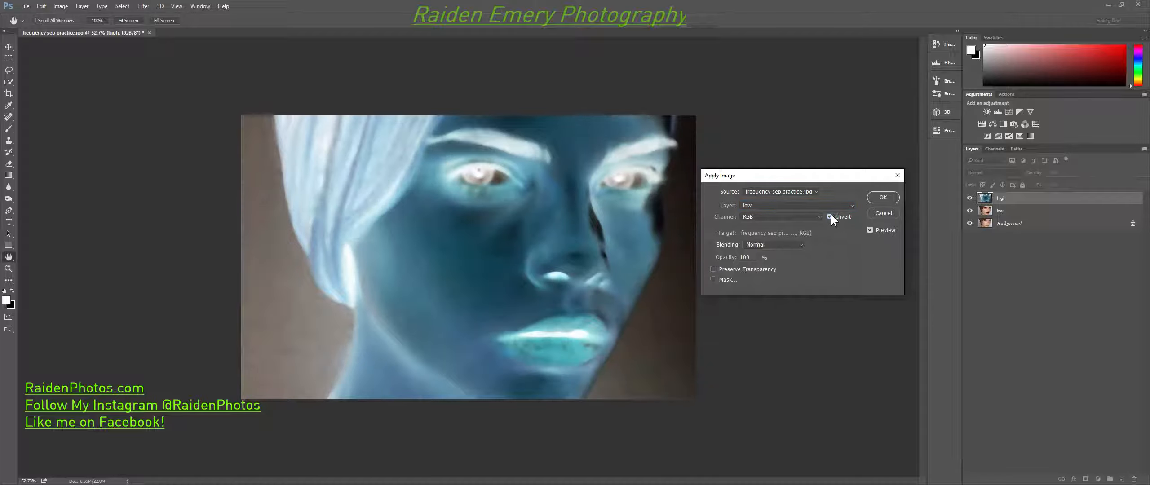
pyautogui.click(765, 245)
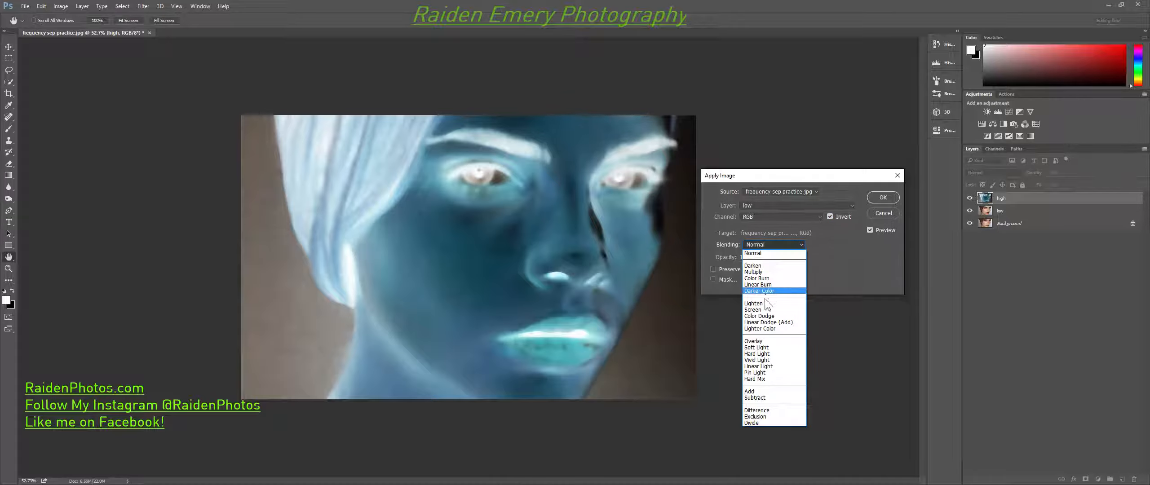
pyautogui.click(765, 394)
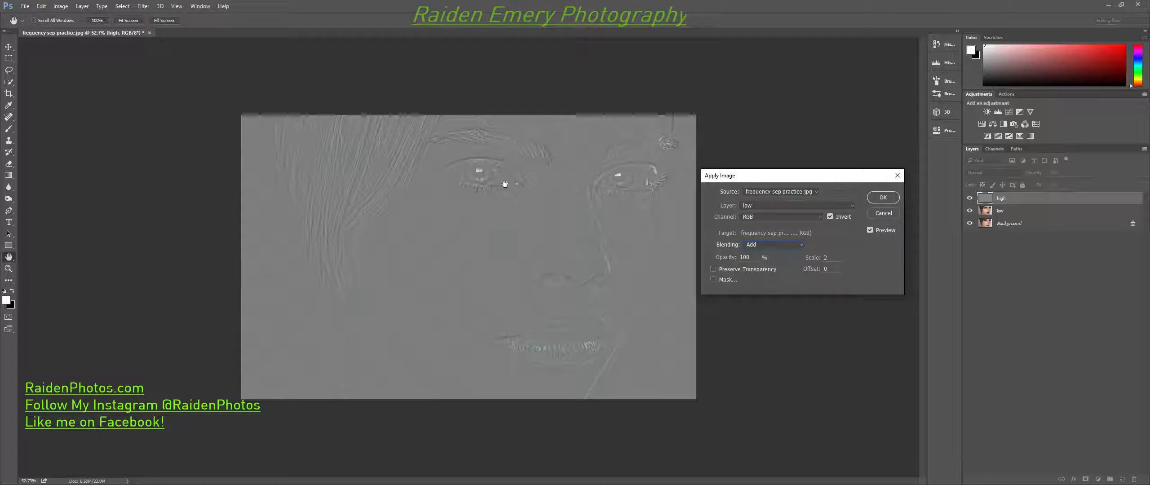
pyautogui.doubleClick(826, 258)
pyautogui.press('Return')
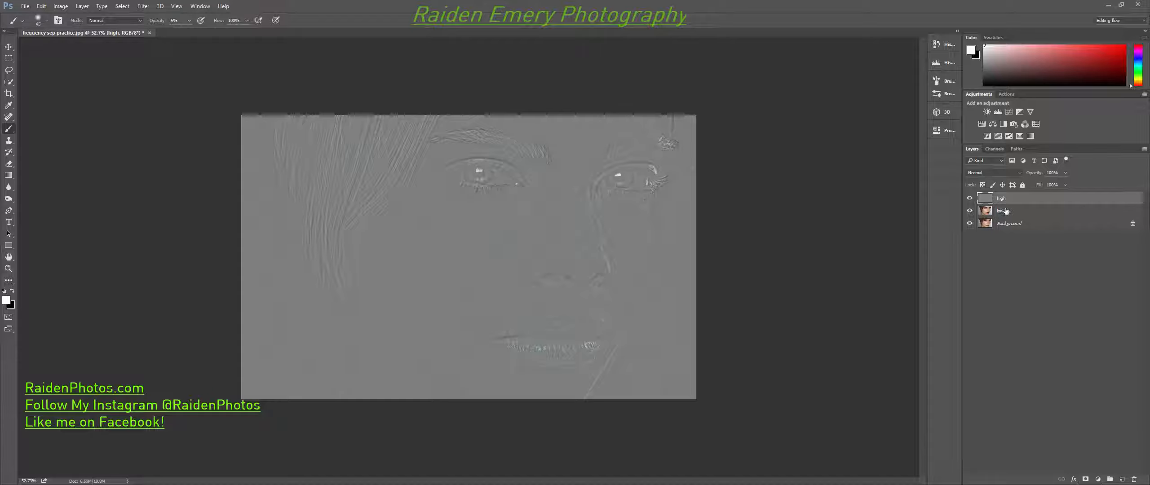
# Step: Set the high layer's blend mode to Linear Light
pyautogui.click(1004, 211)
pyautogui.click(1006, 199)
pyautogui.click(1002, 170)
pyautogui.click(1003, 171)
pyautogui.click(1003, 170)
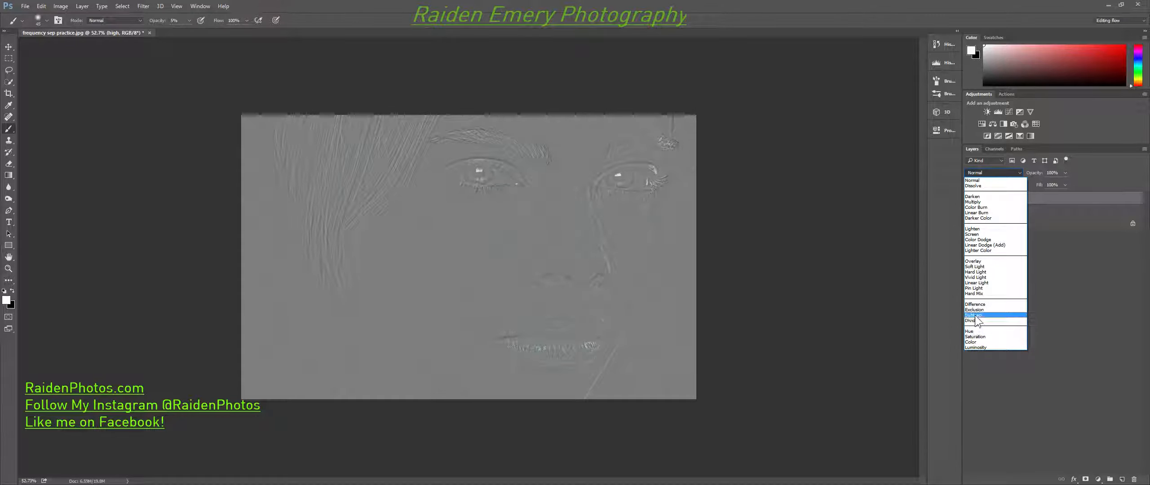
pyautogui.click(987, 283)
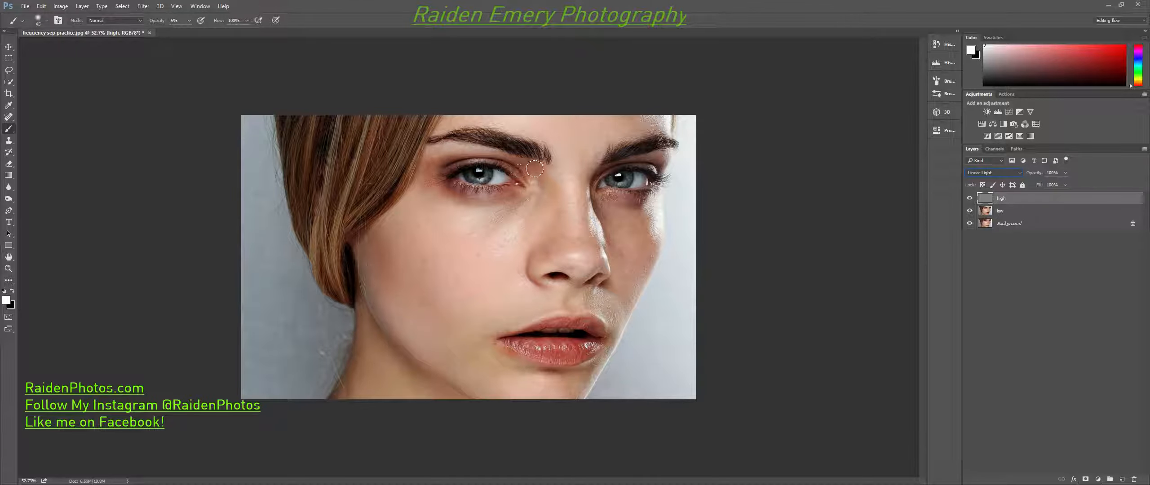
# Step: View the high layer on its own and restore the visibility of the low and Background layers
pyautogui.keyDown('alt'); pyautogui.click(970, 198); pyautogui.keyUp('alt')
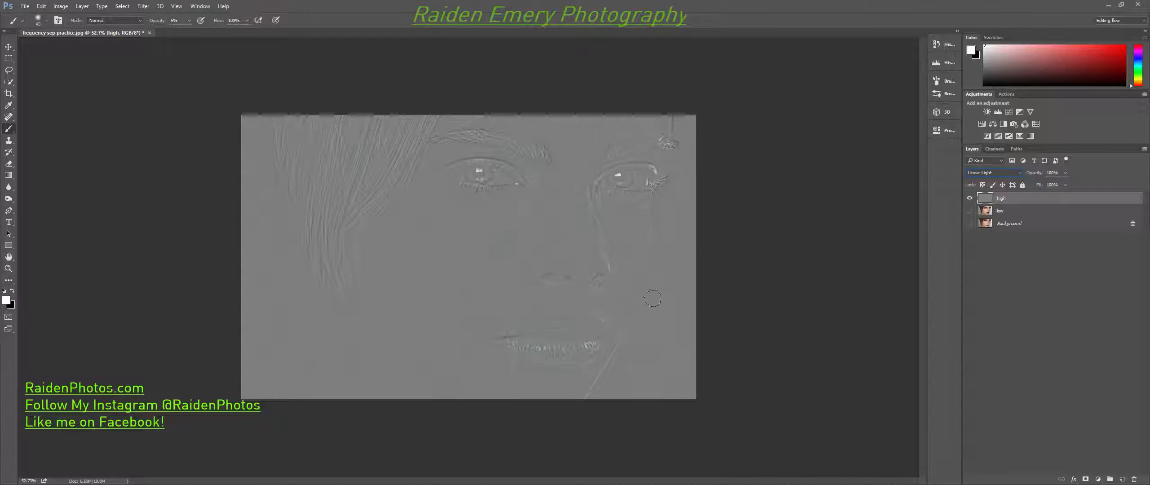
pyautogui.click(970, 211)
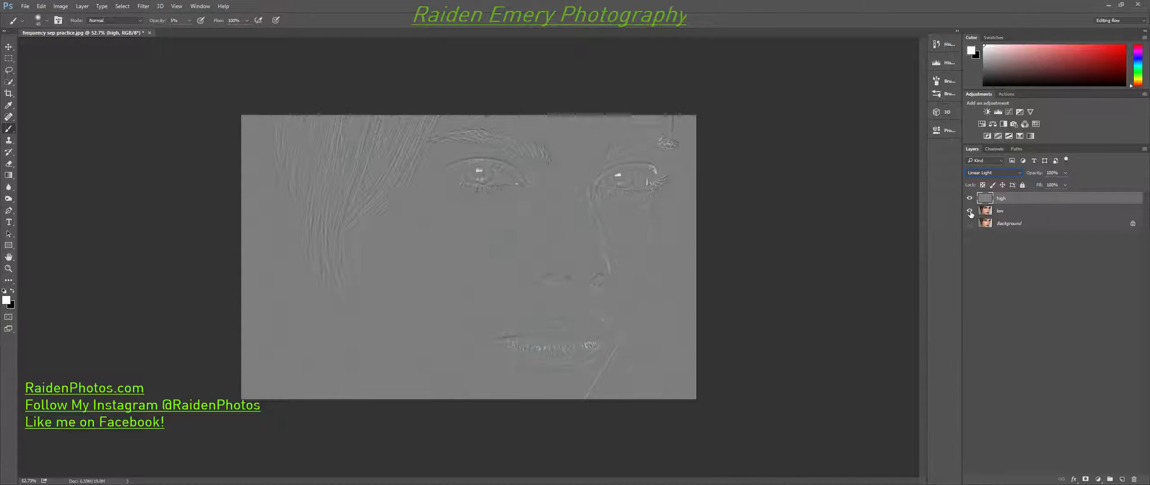
pyautogui.click(970, 223)
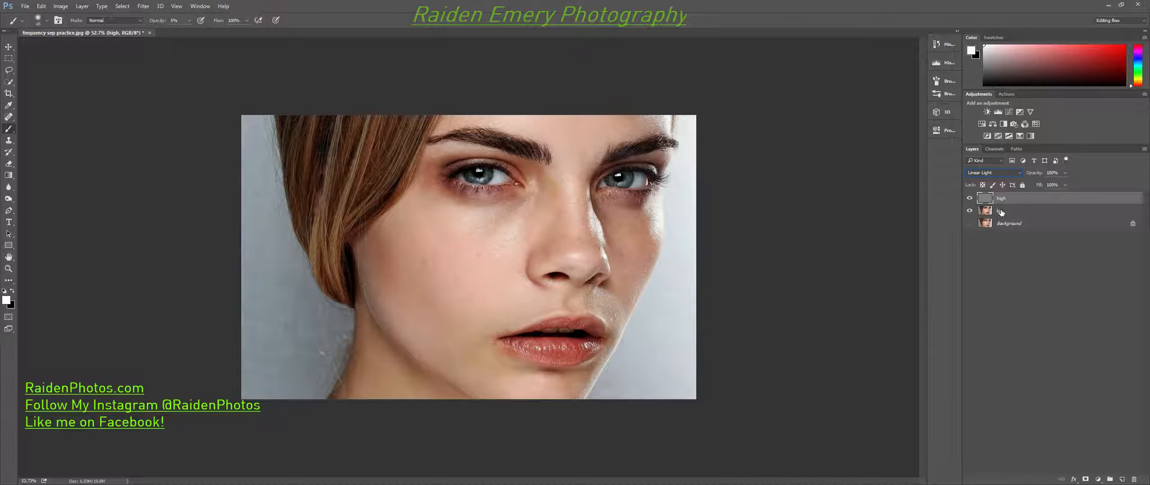
pyautogui.click(970, 224)
# Step: Group the high and low layers and name the group "frequency sep"
pyautogui.click(1016, 213)
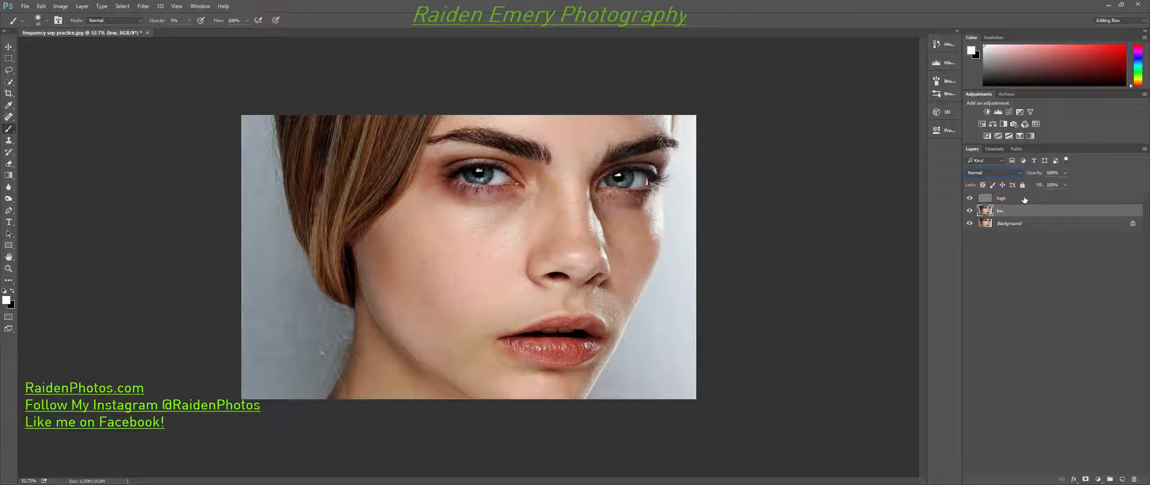
pyautogui.keyDown('ctrl'); pyautogui.click(1023, 201); pyautogui.keyUp('ctrl')
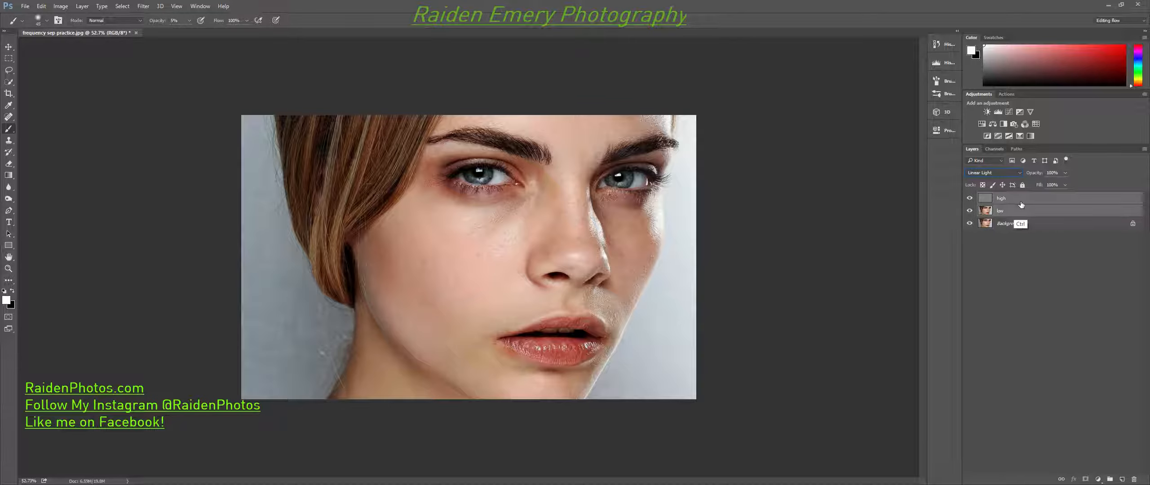
pyautogui.hotkey('ctrl', 'g')
pyautogui.doubleClick(1009, 198)
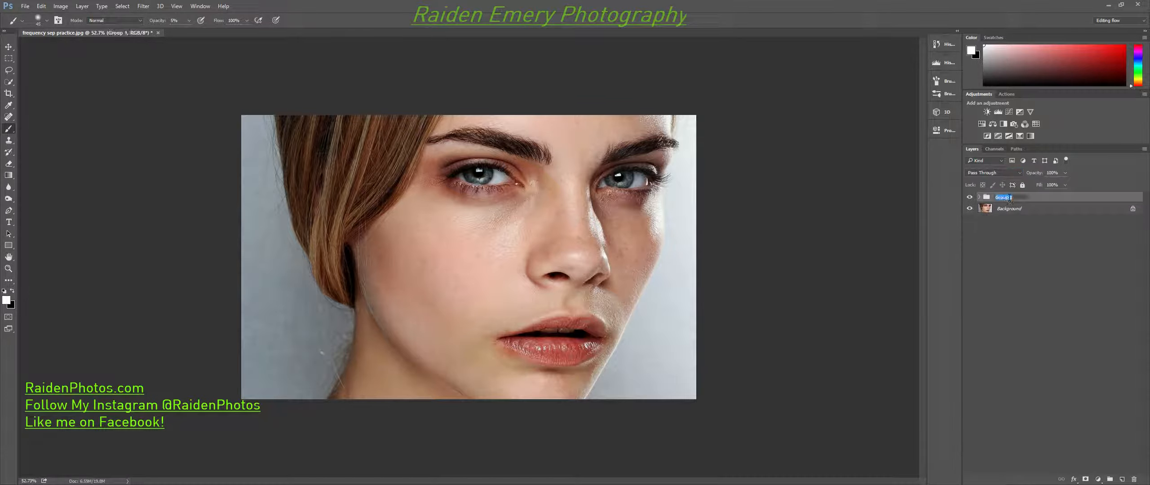
pyautogui.write('f')
pyautogui.write('requency sep')
pyautogui.press('Return')
# Step: Toggle the frequency sep group's visibility several times to compare it with the original Background photo
pyautogui.click(970, 198)
pyautogui.click(970, 198)
pyautogui.click(970, 197)
pyautogui.click(970, 197)
pyautogui.click(970, 198)
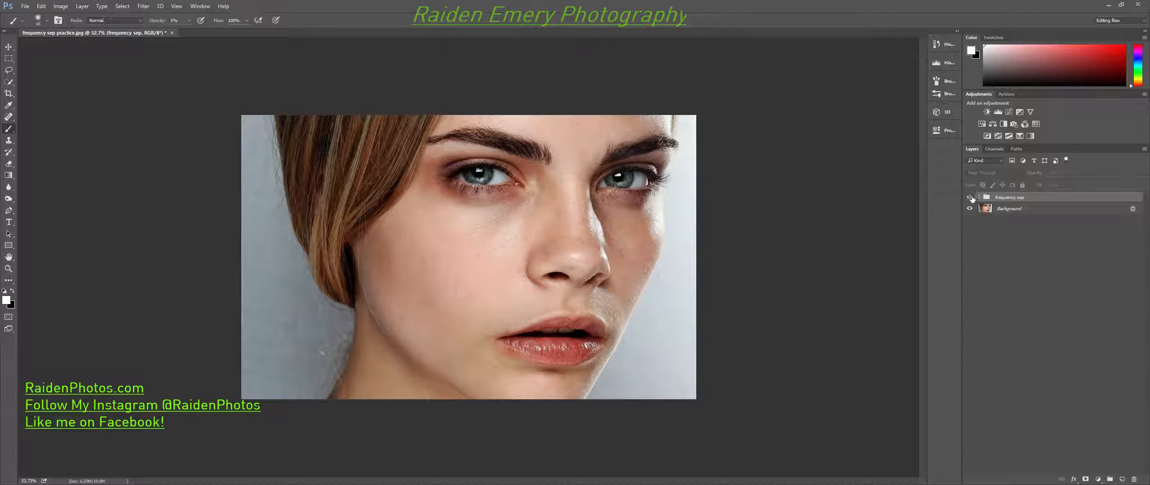
pyautogui.click(970, 198)
# Step: Expand the frequency sep group, view the high and low layers each on their own, and show all layers again
pyautogui.click(980, 197)
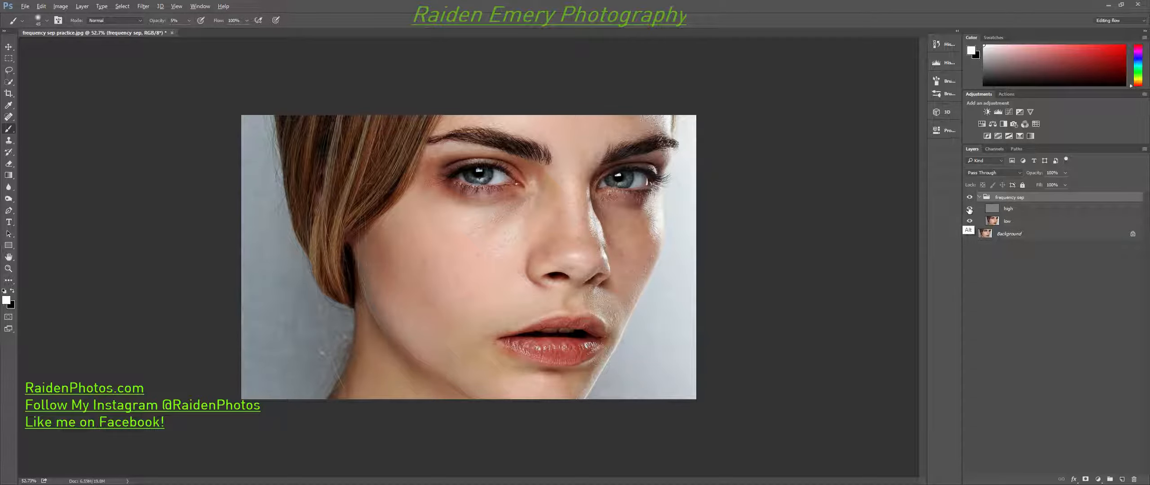
pyautogui.keyDown('alt'); pyautogui.click(970, 208); pyautogui.keyUp('alt')
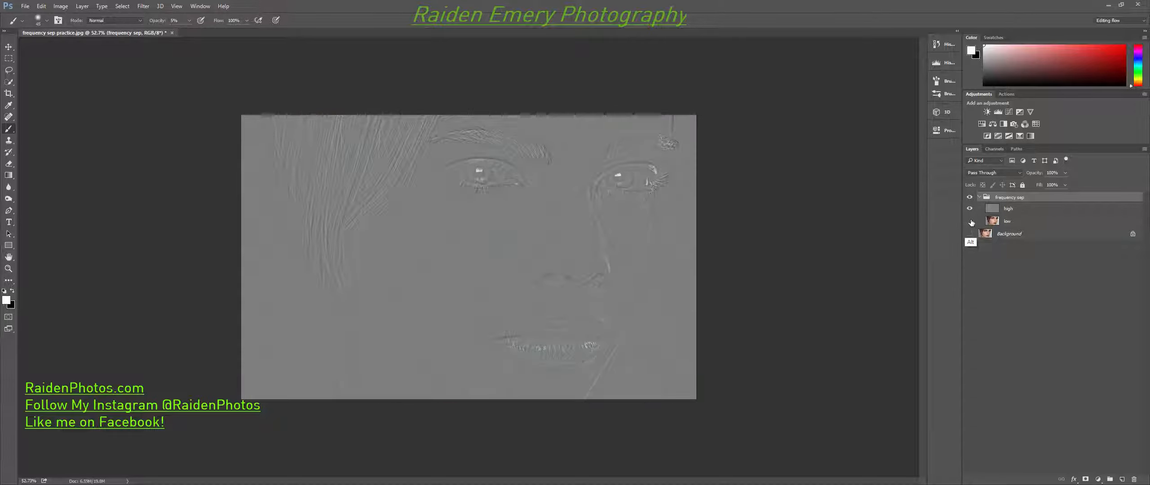
pyautogui.keyDown('alt'); pyautogui.click(972, 220); pyautogui.keyUp('alt')
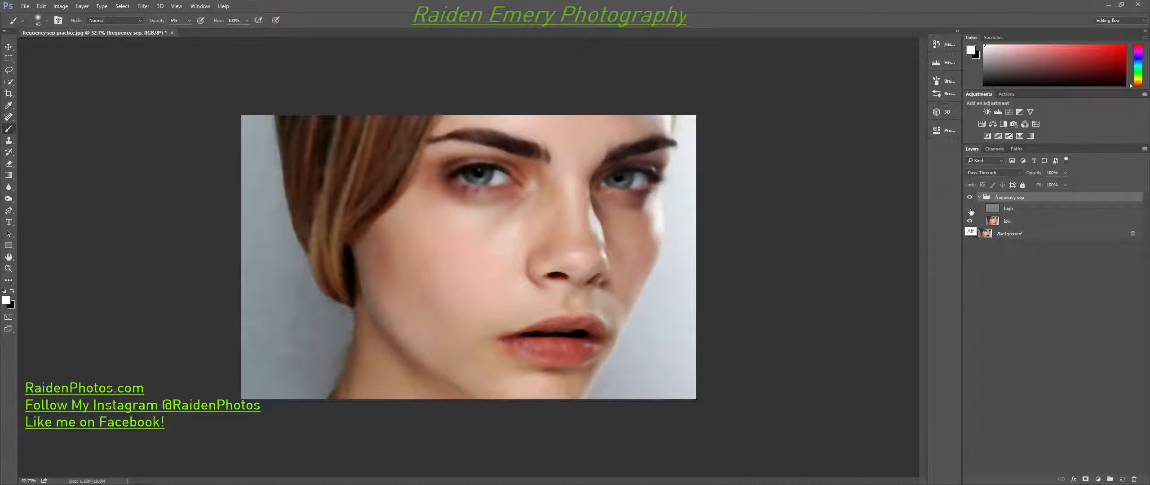
pyautogui.click(970, 209)
pyautogui.click(970, 234)
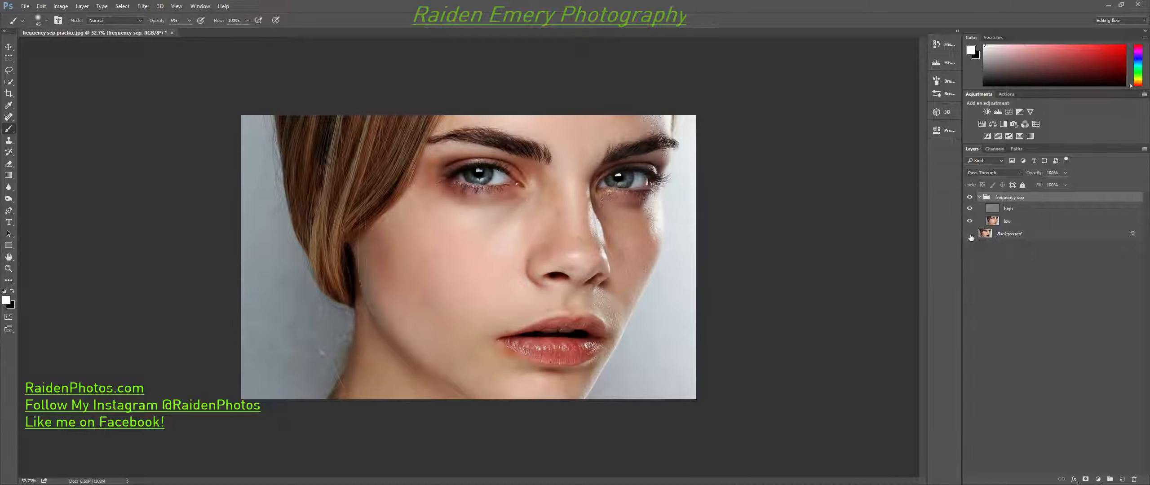
# Step: Make the low layer active and ready the Lasso tool with a 10 px feather
pyautogui.click(996, 222)
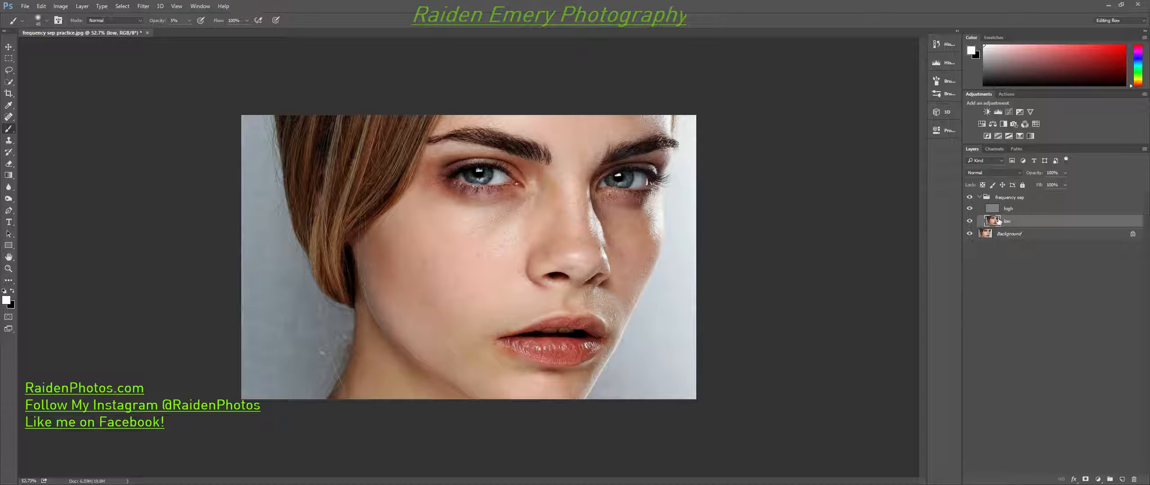
pyautogui.click(1009, 211)
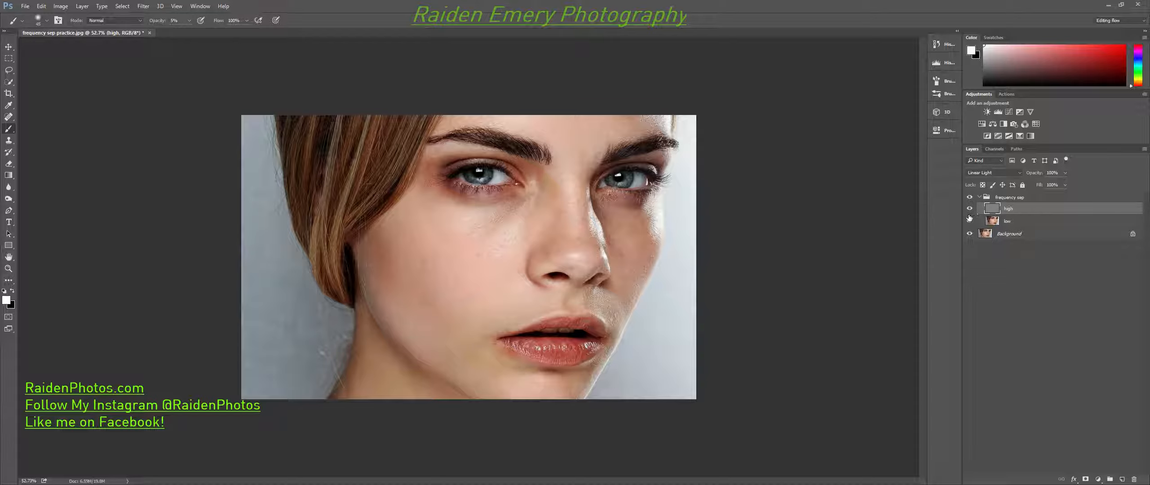
pyautogui.click(997, 222)
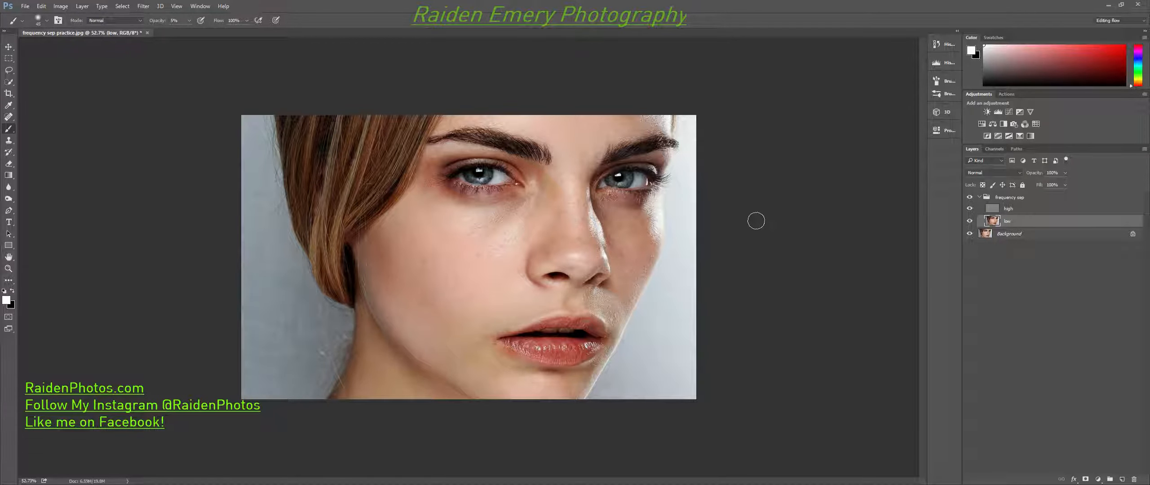
pyautogui.press('l')
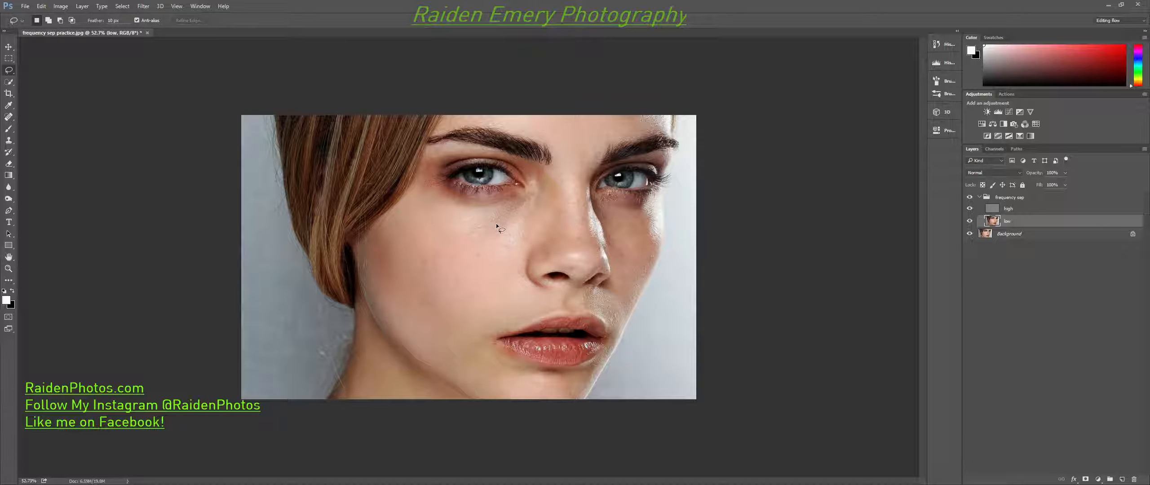
pyautogui.moveTo(96, 23); pyautogui.dragTo(98, 26)
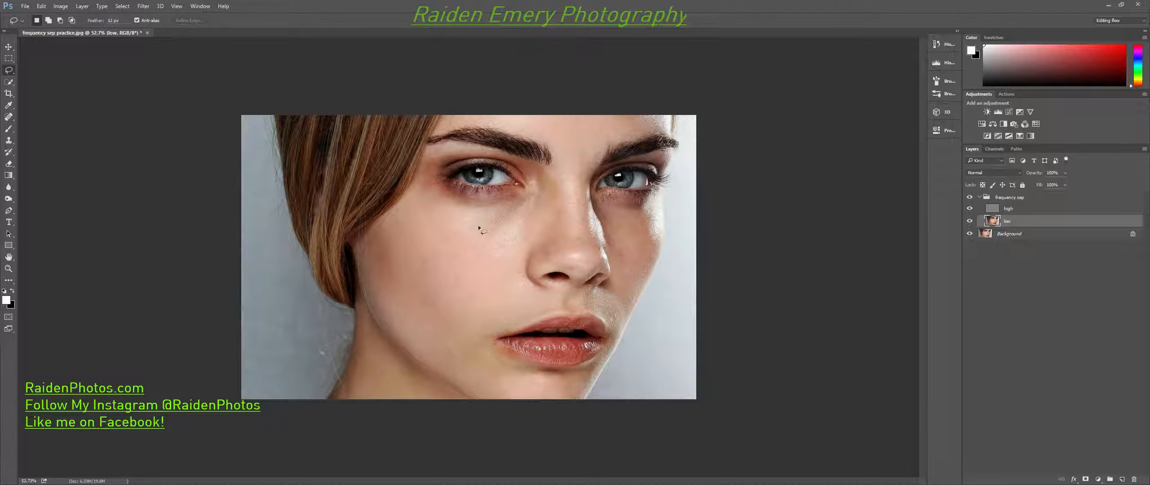
# Step: Lasso an oval area on the cheek, check its feathered edge in Quick Mask mode, and clear the selection
pyautogui.moveTo(410, 257); pyautogui.dragTo(525, 234)
pyautogui.press('q')
pyautogui.press('x')
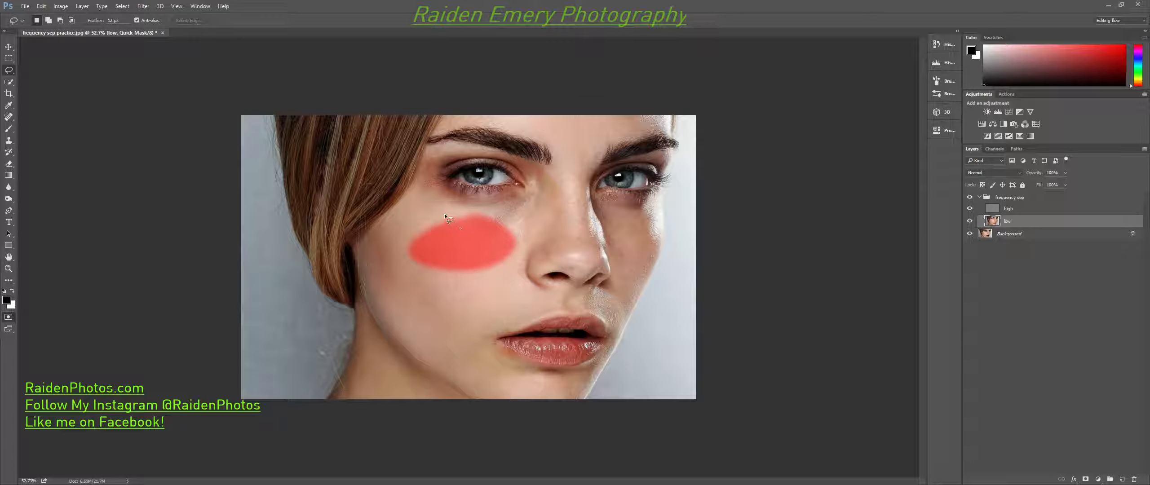
pyautogui.press('q')
pyautogui.click(464, 248)
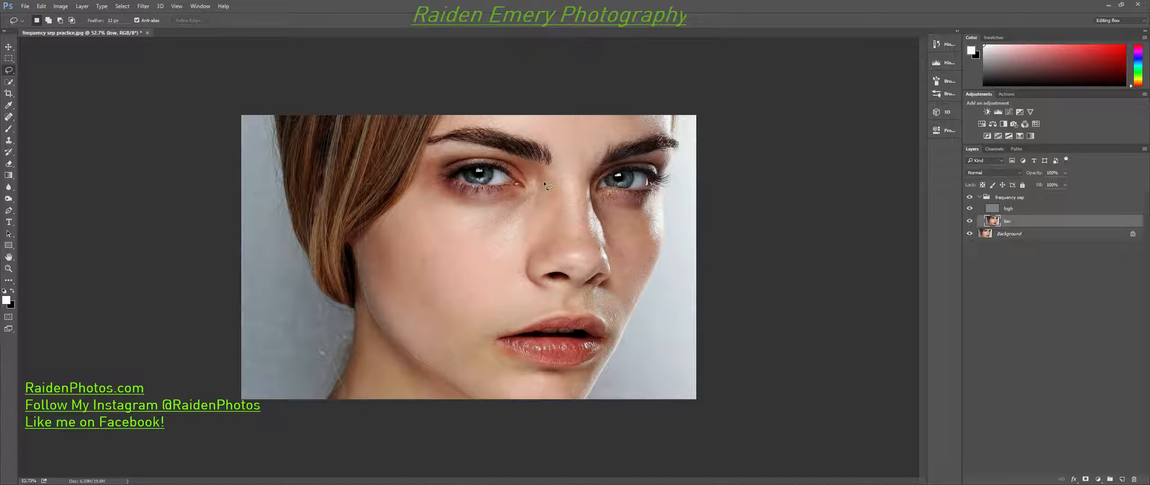
# Step: Lasso the shadowed skin directly beneath the eye nearest the hair on the low layer
pyautogui.press('alt')
pyautogui.moveTo(519, 191); pyautogui.dragTo(446, 184)
pyautogui.moveTo(430, 225)
pyautogui.mouseDown()
pyautogui.moveTo(476, 232)
pyautogui.moveTo(545, 208)
pyautogui.mouseUp()
# Step: Apply a Gaussian Blur with an 11-pixel radius to the selected skin beneath the eye on the low layer
pyautogui.click(143, 6)
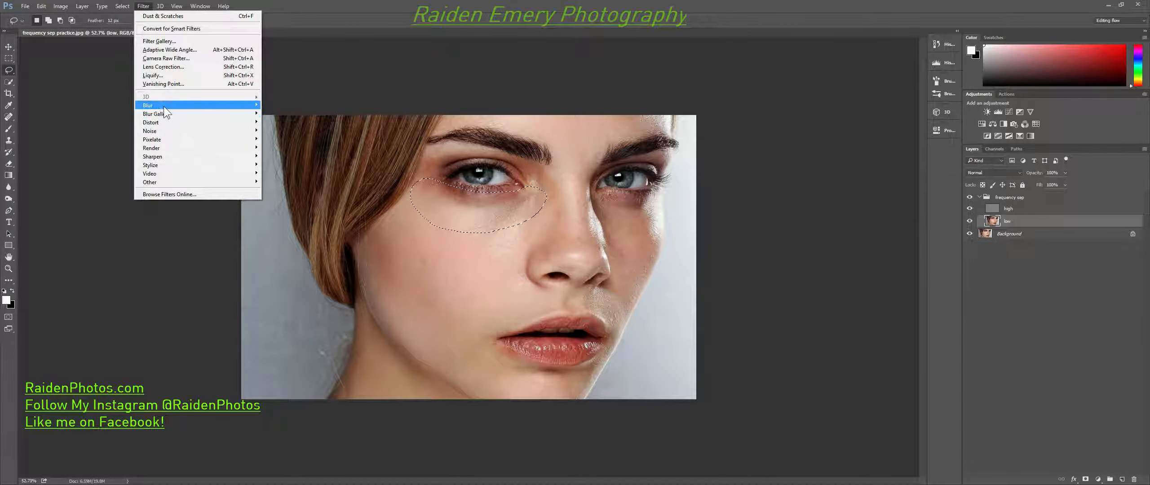
pyautogui.moveTo(163, 106)
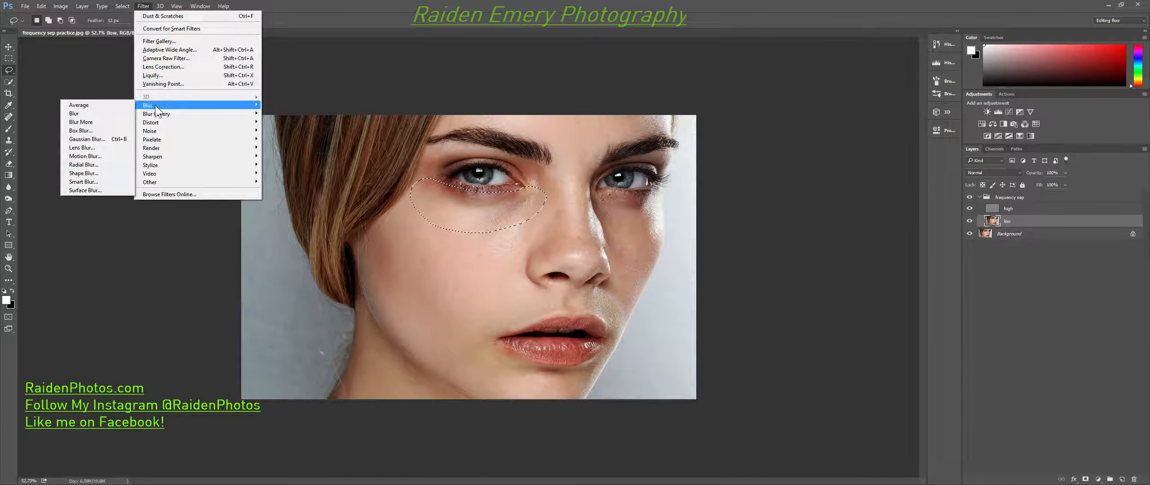
pyautogui.click(115, 139)
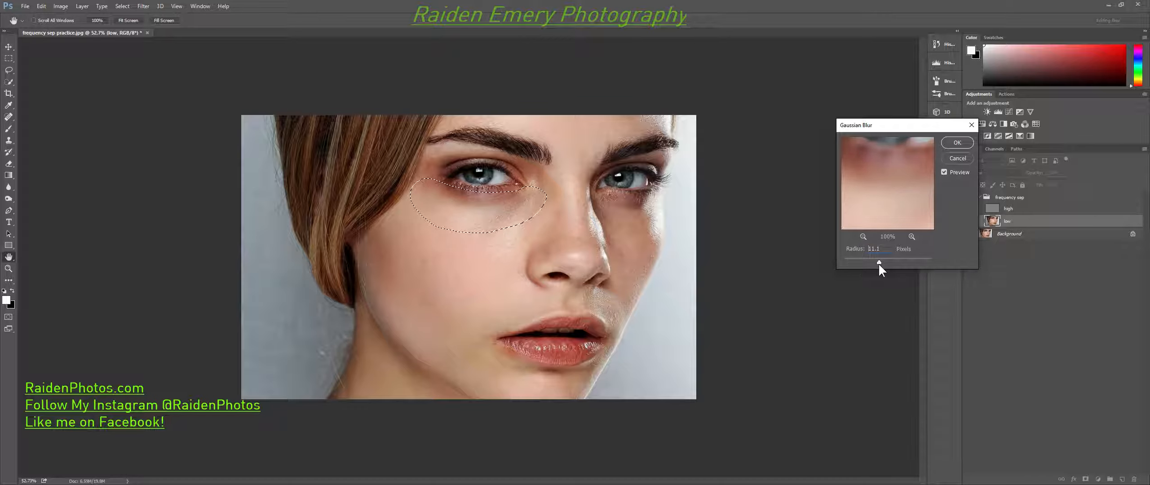
pyautogui.moveTo(878, 262); pyautogui.dragTo(848, 262)
pyautogui.write('11')
pyautogui.press('Return')
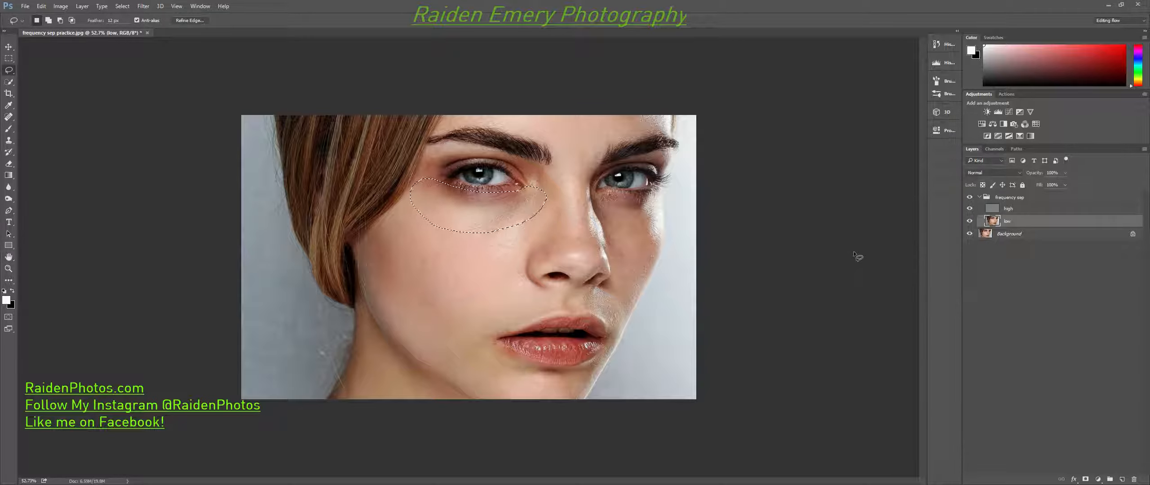
# Step: Clear the selection and compare the portrait with the frequency sep group hidden and shown
pyautogui.click(462, 239)
pyautogui.click(971, 198)
pyautogui.click(970, 197)
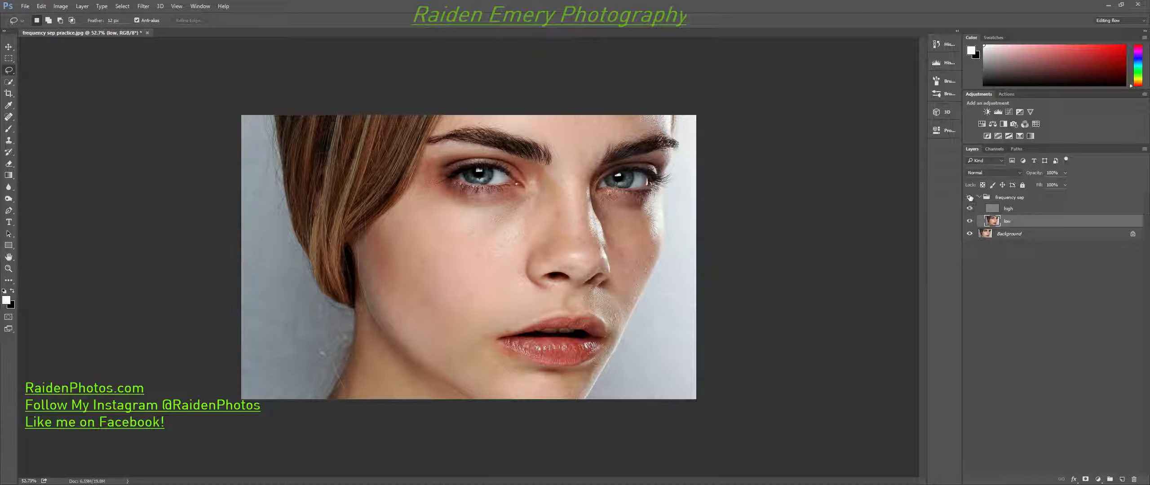
pyautogui.click(971, 197)
pyautogui.click(970, 197)
pyautogui.moveTo(514, 194)
pyautogui.mouseDown()
pyautogui.moveTo(459, 195)
pyautogui.moveTo(443, 227)
pyautogui.moveTo(534, 205)
pyautogui.mouseUp()
pyautogui.click(144, 7)
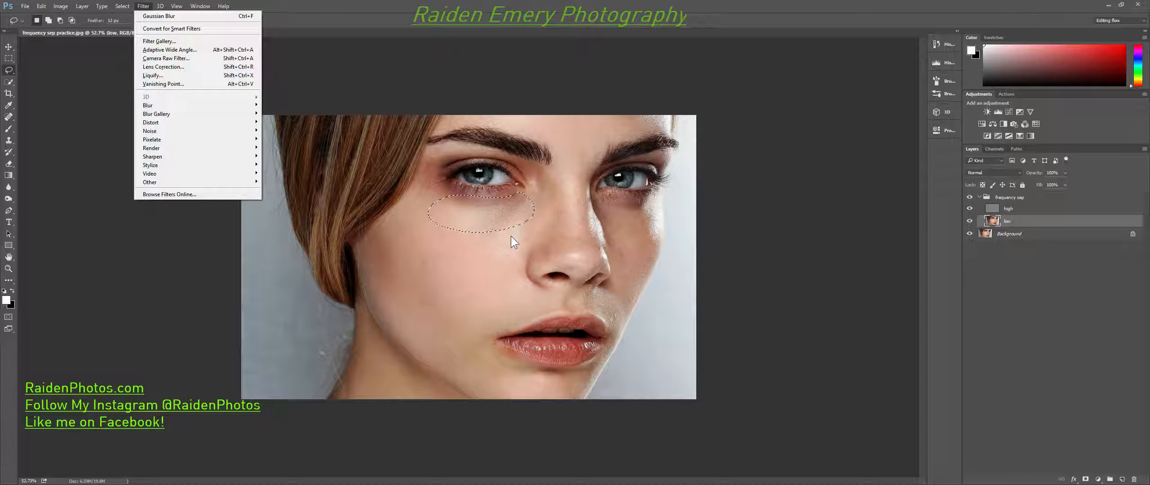
pyautogui.click(513, 224)
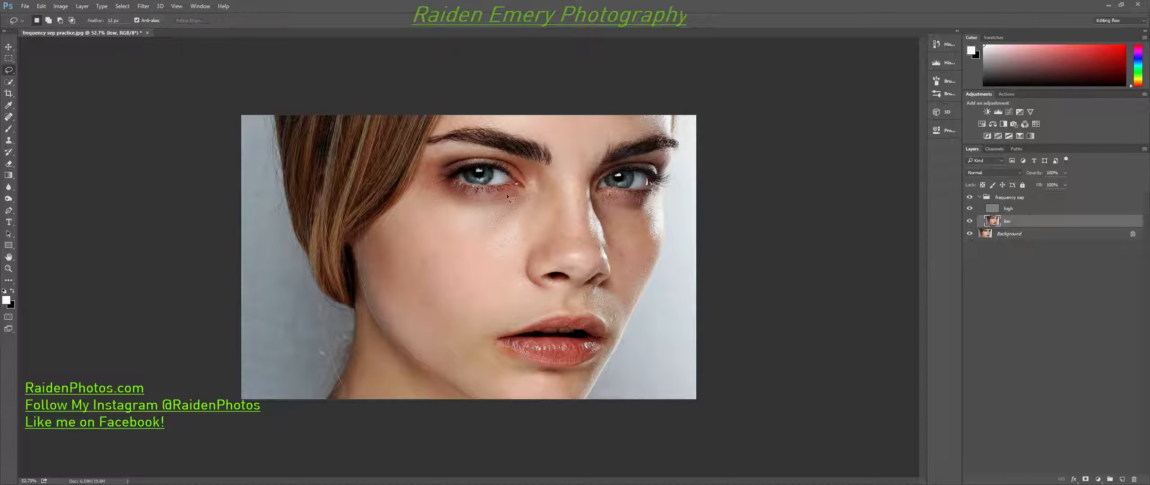
# Step: Lasso the skin under the near eye and beside the nose bridge, repeat the Gaussian Blur there, and deselect
pyautogui.moveTo(471, 231); pyautogui.dragTo(431, 206)
pyautogui.click(513, 243)
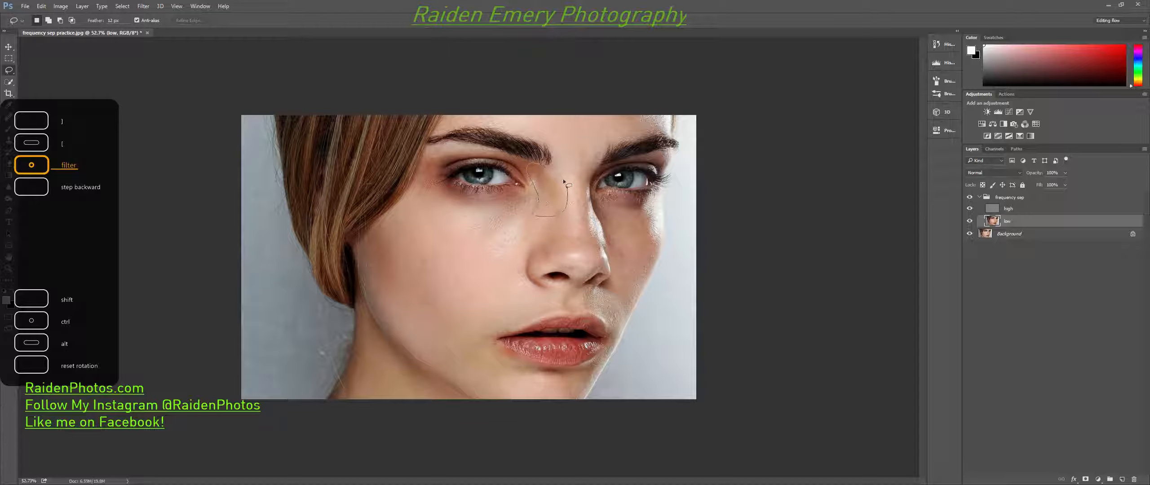
pyautogui.moveTo(565, 184); pyautogui.dragTo(549, 167)
pyautogui.hotkey('ctrl', 'f')
pyautogui.moveTo(557, 204)
pyautogui.mouseDown()
pyautogui.moveTo(541, 184)
pyautogui.moveTo(508, 216)
pyautogui.moveTo(560, 204)
pyautogui.mouseUp()
pyautogui.hotkey('ctrl', 'f')
pyautogui.click(520, 243)
# Step: Lasso the skin between the near eyebrow and eyelid out to the hair, repeat the Gaussian Blur, and deselect
pyautogui.moveTo(469, 142); pyautogui.dragTo(483, 154)
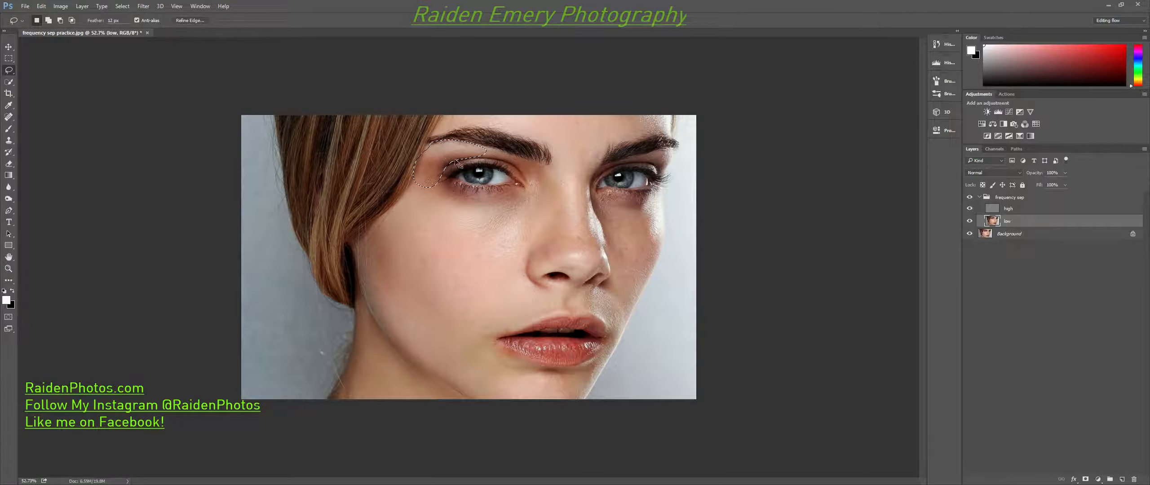
pyautogui.hotkey('ctrl', 'f')
pyautogui.click(422, 234)
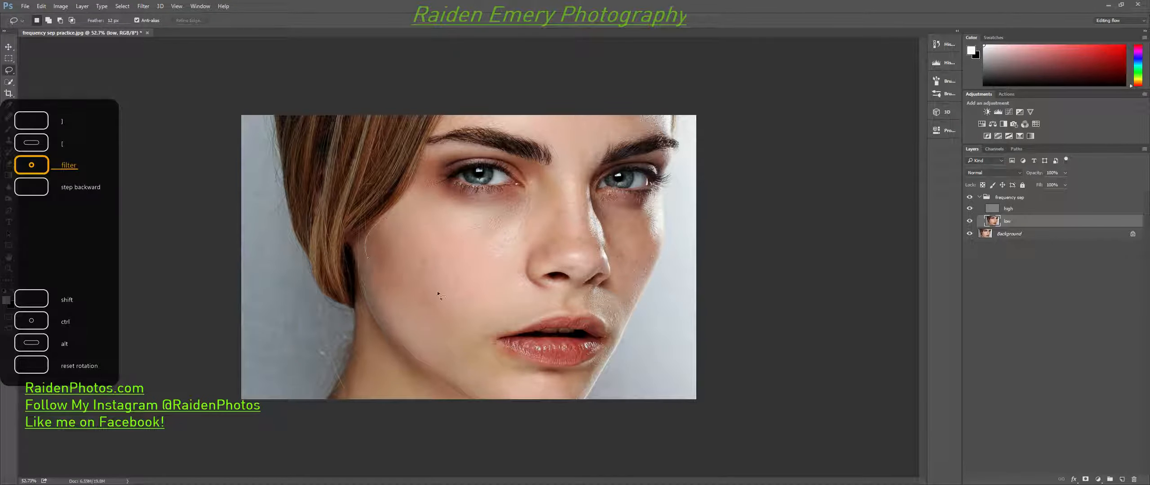
# Step: Smooth the broad cheek area on the hair side with lassoed selections and the repeated Gaussian Blur
pyautogui.moveTo(437, 291)
pyautogui.mouseDown()
pyautogui.moveTo(449, 294)
pyautogui.moveTo(469, 262)
pyautogui.mouseUp()
pyautogui.hotkey('ctrl', 'f')
pyautogui.click(462, 296)
pyautogui.hotkey('ctrl', 'f')
pyautogui.click(512, 268)
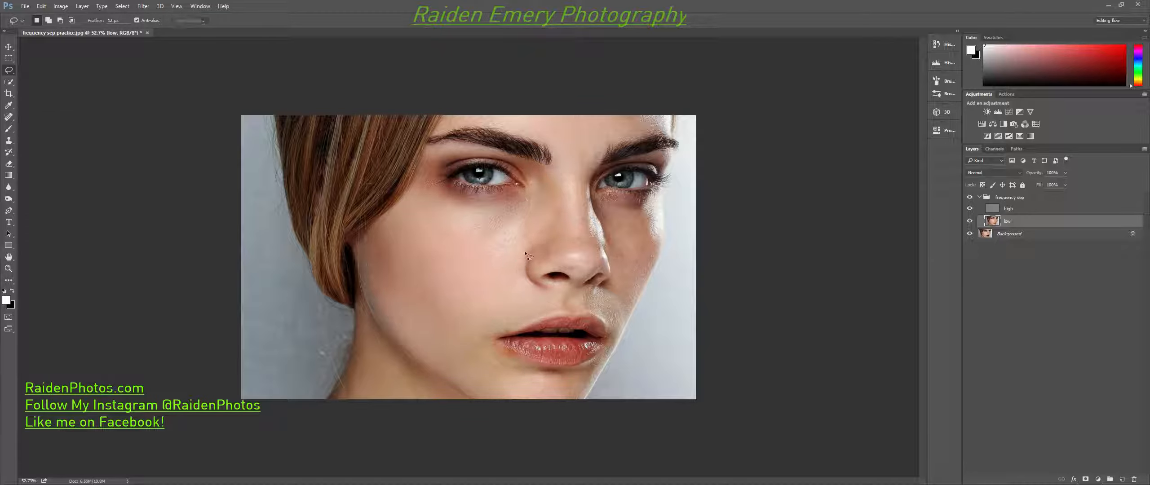
# Step: Lasso the side of the nose and the skin next to the nostril, and repeat the Gaussian Blur on them
pyautogui.moveTo(531, 234)
pyautogui.mouseDown()
pyautogui.moveTo(512, 256)
pyautogui.moveTo(522, 285)
pyautogui.moveTo(554, 291)
pyautogui.moveTo(538, 270)
pyautogui.moveTo(542, 237)
pyautogui.moveTo(527, 235)
pyautogui.moveTo(559, 269)
pyautogui.mouseUp()
pyautogui.hotkey('ctrl', 'f')
pyautogui.click(541, 263)
pyautogui.hotkey('ctrl', 'f')
pyautogui.click(581, 198)
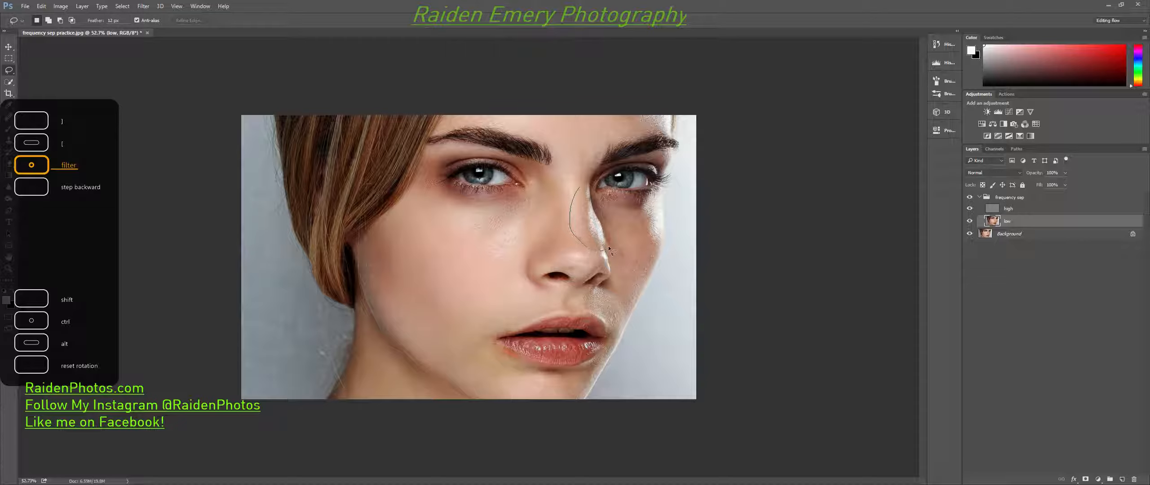
# Step: Lasso the shadowed cheek beneath the far eye, repeat the Gaussian Blur on it, and clear the selection
pyautogui.moveTo(592, 186)
pyautogui.mouseDown()
pyautogui.moveTo(609, 165)
pyautogui.moveTo(580, 172)
pyautogui.moveTo(567, 194)
pyautogui.moveTo(619, 197)
pyautogui.moveTo(595, 208)
pyautogui.moveTo(608, 228)
pyautogui.moveTo(660, 227)
pyautogui.moveTo(657, 199)
pyautogui.mouseUp()
pyautogui.hotkey('ctrl', 'f')
pyautogui.click(610, 229)
pyautogui.hotkey('ctrl', 'f')
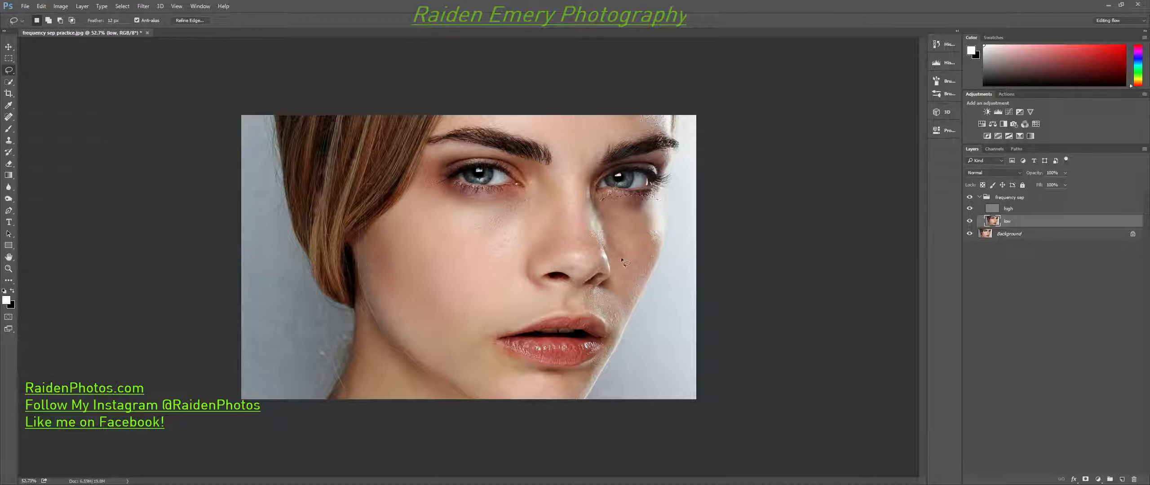
pyautogui.click(621, 257)
# Step: Smooth the far cheek beside the nose and the skin between nose and upper lip with lassoed, repeated Gaussian Blurs
pyautogui.moveTo(601, 226)
pyautogui.mouseDown()
pyautogui.moveTo(601, 258)
pyautogui.moveTo(626, 277)
pyautogui.moveTo(648, 249)
pyautogui.moveTo(610, 215)
pyautogui.moveTo(591, 297)
pyautogui.moveTo(627, 297)
pyautogui.moveTo(622, 268)
pyautogui.moveTo(530, 290)
pyautogui.moveTo(574, 314)
pyautogui.mouseUp()
pyautogui.hotkey('ctrl', 'f')
pyautogui.click(613, 275)
pyautogui.hotkey('ctrl', 'f')
pyautogui.click(596, 286)
pyautogui.moveTo(605, 285)
pyautogui.mouseDown()
pyautogui.moveTo(588, 284)
pyautogui.moveTo(633, 295)
pyautogui.moveTo(627, 273)
pyautogui.mouseUp()
pyautogui.hotkey('ctrl', 'f')
pyautogui.click(621, 300)
pyautogui.hotkey('ctrl', 'f')
# Step: Lasso the lower cheek next to the near mouth corner, repeat the Gaussian Blur, and deselect
pyautogui.click(554, 333)
pyautogui.moveTo(477, 323)
pyautogui.mouseDown()
pyautogui.moveTo(508, 330)
pyautogui.moveTo(563, 300)
pyautogui.moveTo(516, 305)
pyautogui.mouseUp()
pyautogui.hotkey('ctrl', 'f')
pyautogui.click(507, 360)
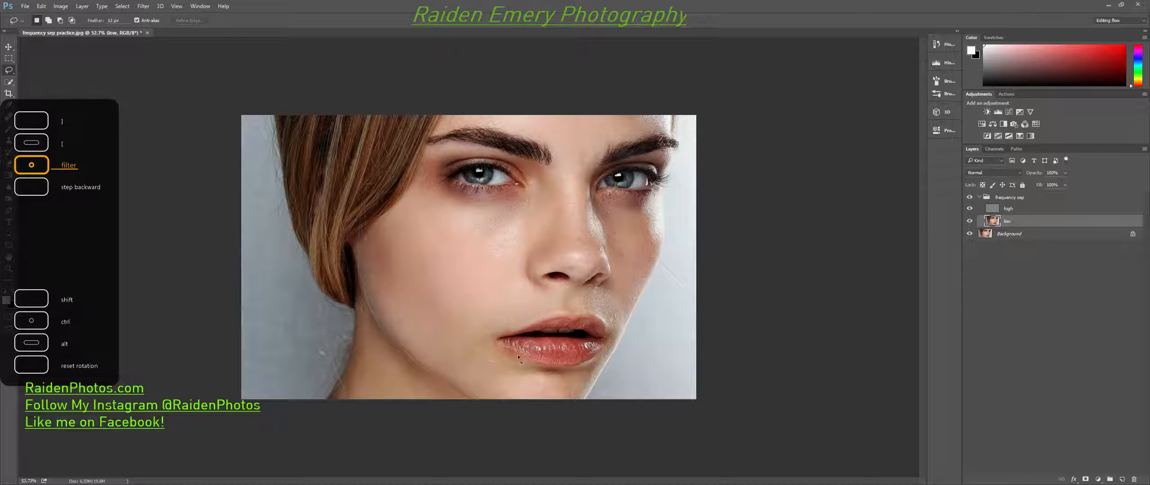
# Step: Lasso the chin area below the lower lip and the skin along the jawline, and repeat the Gaussian Blur on each
pyautogui.moveTo(525, 356)
pyautogui.mouseDown()
pyautogui.moveTo(481, 353)
pyautogui.moveTo(512, 375)
pyautogui.moveTo(529, 368)
pyautogui.moveTo(519, 351)
pyautogui.moveTo(534, 375)
pyautogui.moveTo(553, 367)
pyautogui.moveTo(517, 368)
pyautogui.moveTo(523, 389)
pyautogui.moveTo(574, 387)
pyautogui.moveTo(596, 366)
pyautogui.moveTo(551, 365)
pyautogui.mouseUp()
pyautogui.hotkey('ctrl', 'f')
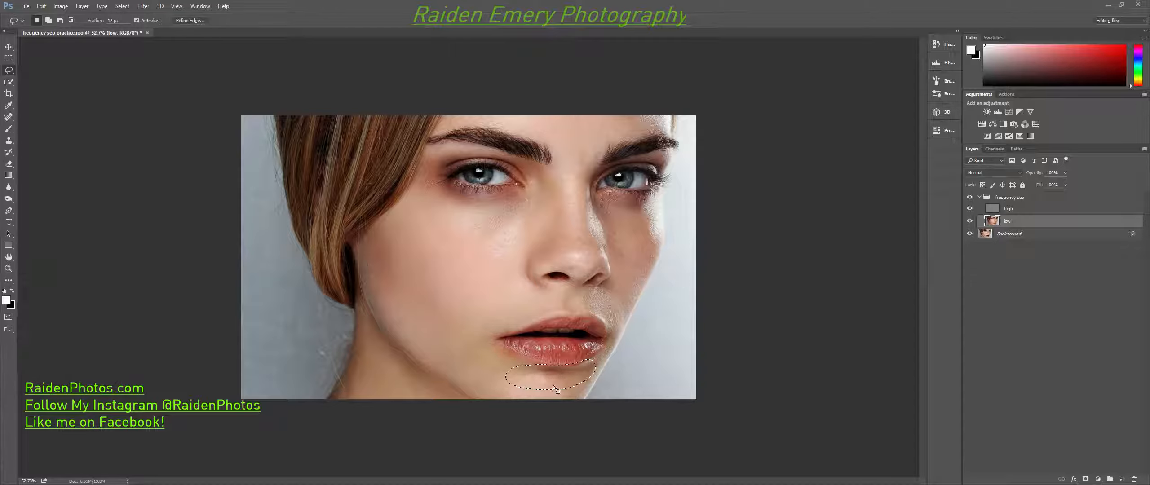
pyautogui.hotkey('ctrl', 'f')
pyautogui.hotkey('ctrl', 'f')
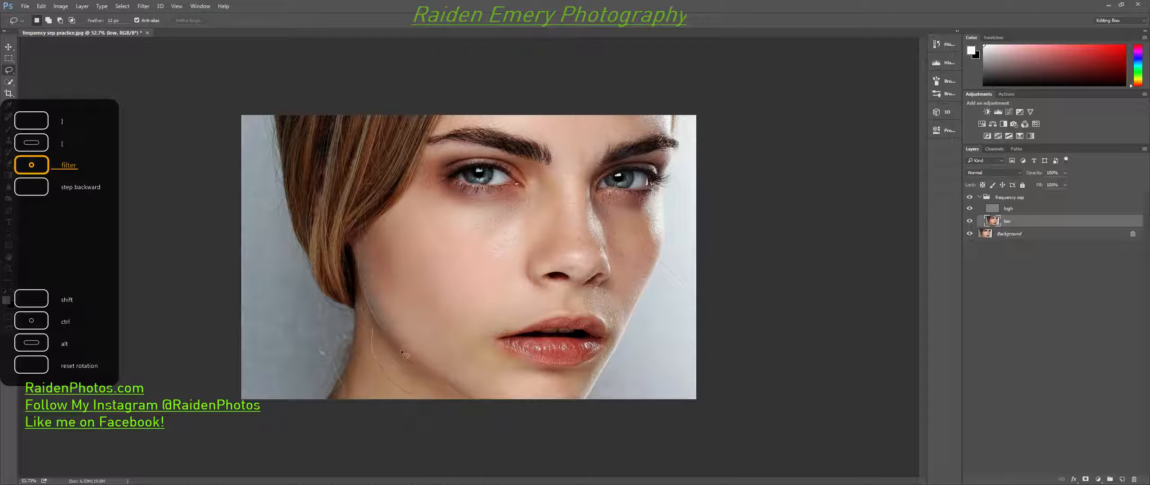
pyautogui.moveTo(401, 349); pyautogui.dragTo(422, 378)
pyautogui.hotkey('ctrl', 'f')
# Step: Compare the smoothed portrait with the original by hiding and showing the frequency sep group several times
pyautogui.click(971, 197)
pyautogui.click(971, 196)
pyautogui.click(971, 197)
pyautogui.click(971, 196)
pyautogui.click(970, 197)
pyautogui.click(971, 197)
pyautogui.click(970, 197)
# Step: Lasso the forehead patches between the eyebrows and above the far eyebrow, repeat the Gaussian Blur, and deselect
pyautogui.moveTo(606, 121)
pyautogui.mouseDown()
pyautogui.moveTo(557, 169)
pyautogui.moveTo(580, 175)
pyautogui.moveTo(654, 127)
pyautogui.moveTo(509, 121)
pyautogui.moveTo(573, 131)
pyautogui.mouseUp()
pyautogui.hotkey('ctrl', 'f')
pyautogui.click(560, 133)
pyautogui.hotkey('ctrl', 'f')
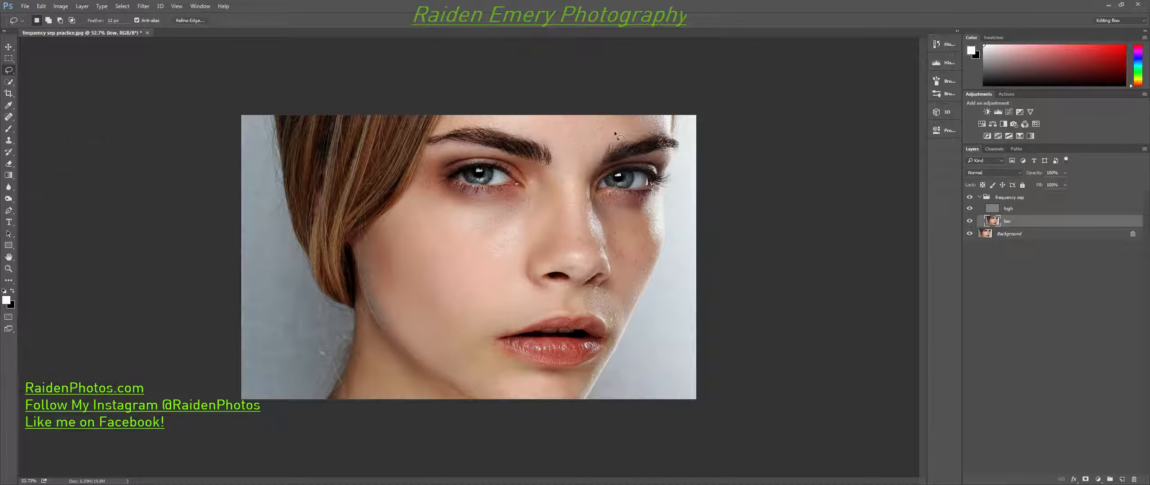
pyautogui.click(655, 133)
pyautogui.moveTo(656, 119)
pyautogui.mouseDown()
pyautogui.moveTo(661, 134)
pyautogui.moveTo(629, 120)
pyautogui.mouseUp()
pyautogui.hotkey('ctrl', 'f')
pyautogui.click(609, 199)
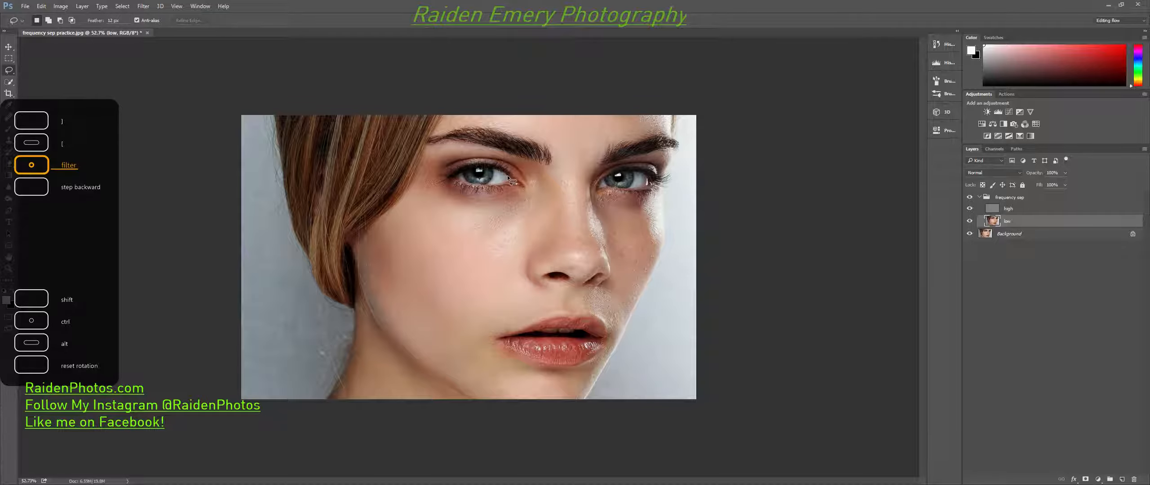
# Step: Lasso the white of the near eye and a small patch of the far eye's white for smoothing
pyautogui.scroll(12, 508, 178)
pyautogui.hotkey('ctrl', 'f')
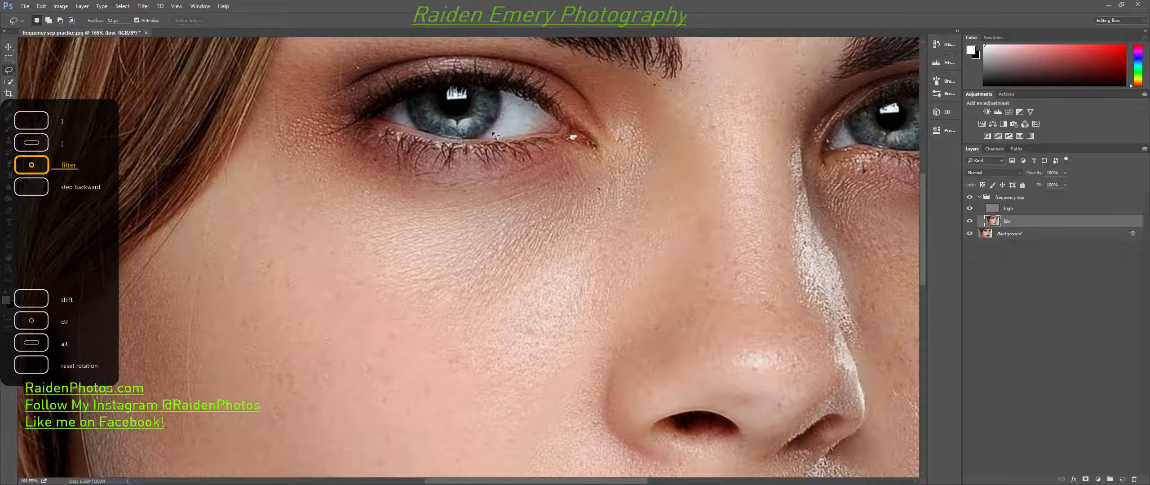
pyautogui.moveTo(492, 131); pyautogui.dragTo(558, 126)
pyautogui.moveTo(768, 145); pyautogui.dragTo(535, 189)
pyautogui.moveTo(741, 178); pyautogui.dragTo(729, 187)
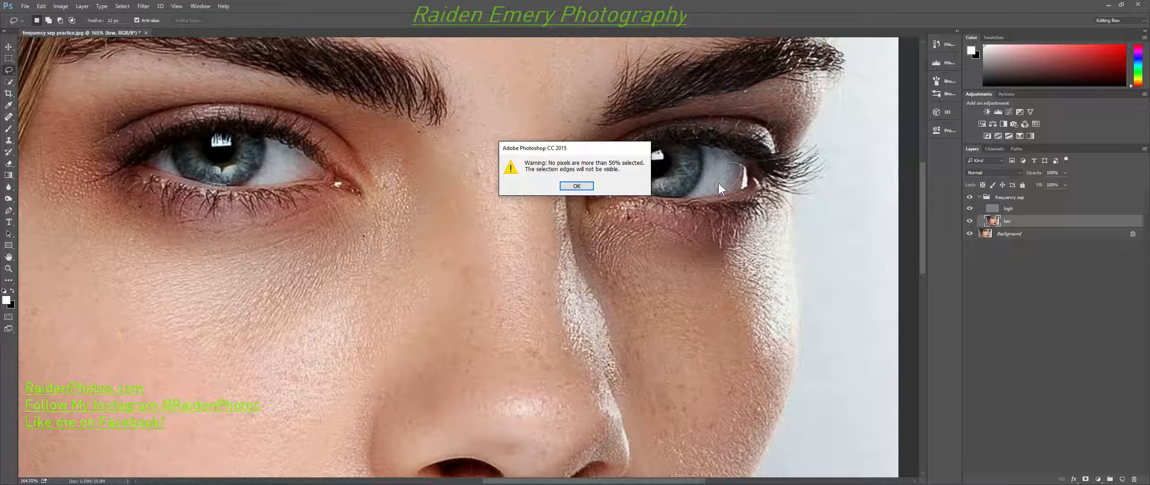
pyautogui.click(573, 186)
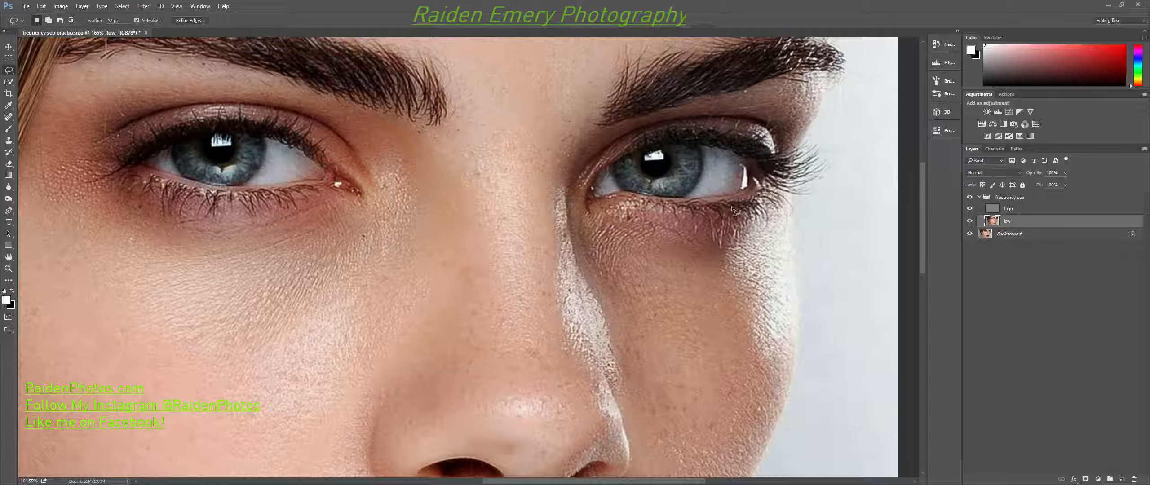
# Step: Lasso small skin areas around the far eye, between the eyebrows, and on the forehead above the far brow for blurring
pyautogui.click(721, 222)
pyautogui.moveTo(789, 79)
pyautogui.mouseDown()
pyautogui.moveTo(782, 112)
pyautogui.moveTo(818, 84)
pyautogui.moveTo(790, 80)
pyautogui.mouseUp()
pyautogui.click(793, 126)
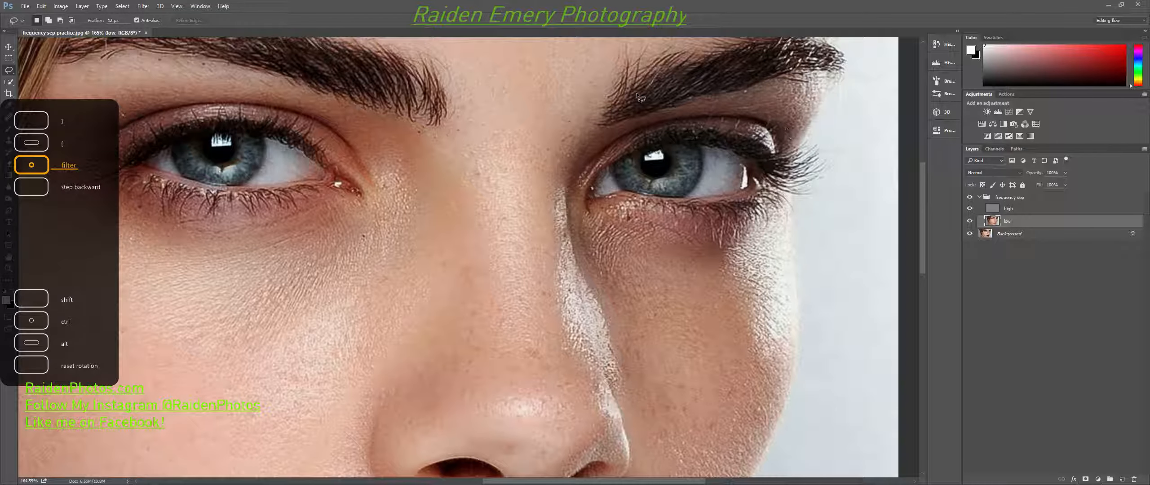
pyautogui.moveTo(614, 72)
pyautogui.mouseDown()
pyautogui.moveTo(549, 207)
pyautogui.moveTo(449, 253)
pyautogui.moveTo(479, 319)
pyautogui.mouseUp()
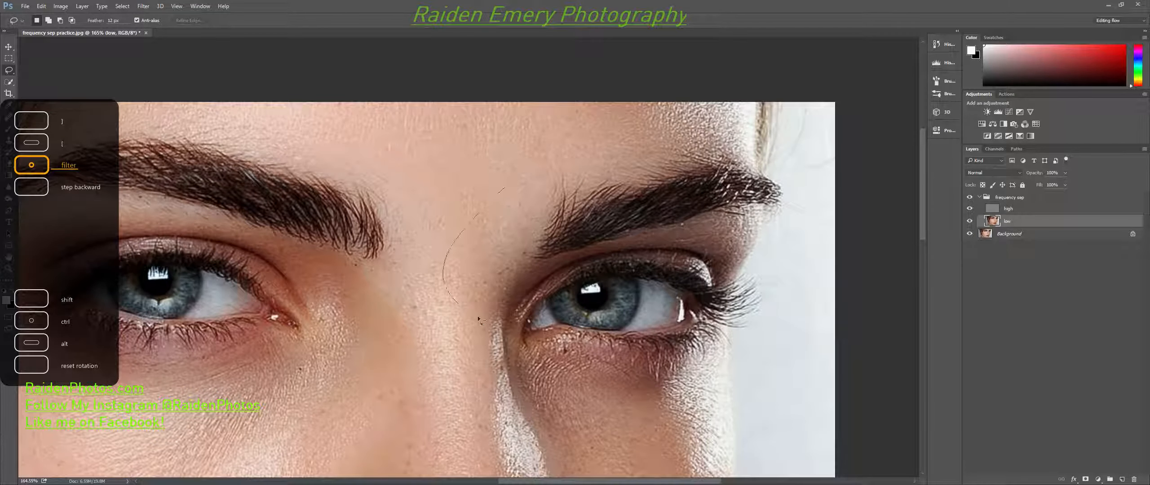
pyautogui.moveTo(535, 236); pyautogui.dragTo(537, 180)
pyautogui.click(624, 130)
pyautogui.moveTo(720, 105); pyautogui.dragTo(697, 155)
pyautogui.click(707, 155)
# Step: Lasso the skin around the near eye's inner corner and just beneath its lashes, and repeat the Gaussian Blur
pyautogui.moveTo(571, 219); pyautogui.dragTo(744, 108)
pyautogui.moveTo(454, 344); pyautogui.dragTo(541, 171)
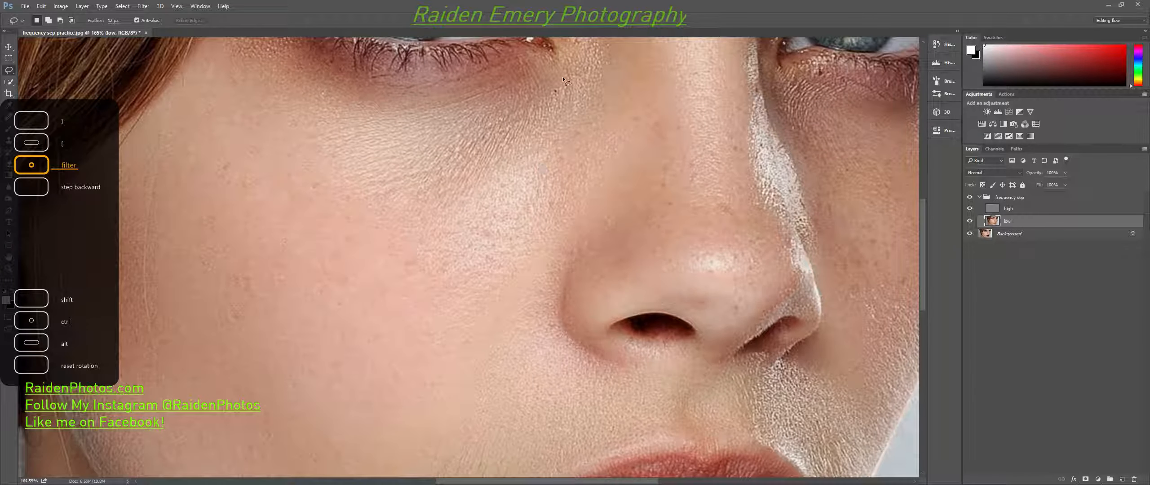
pyautogui.moveTo(549, 71); pyautogui.dragTo(537, 97)
pyautogui.scroll(3, 606, 95)
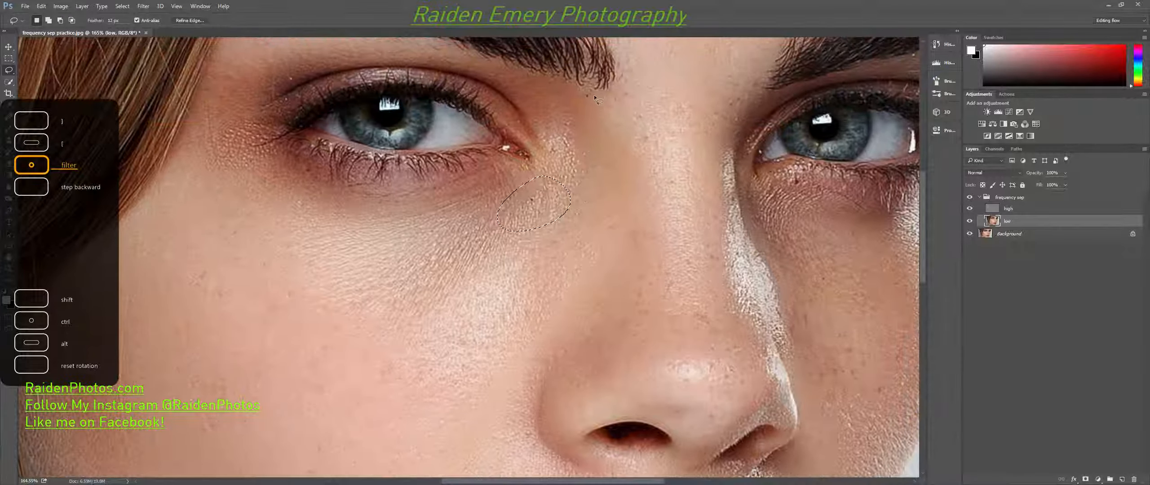
pyautogui.click(553, 134)
pyautogui.moveTo(546, 184)
pyautogui.mouseDown()
pyautogui.moveTo(569, 157)
pyautogui.moveTo(510, 86)
pyautogui.mouseUp()
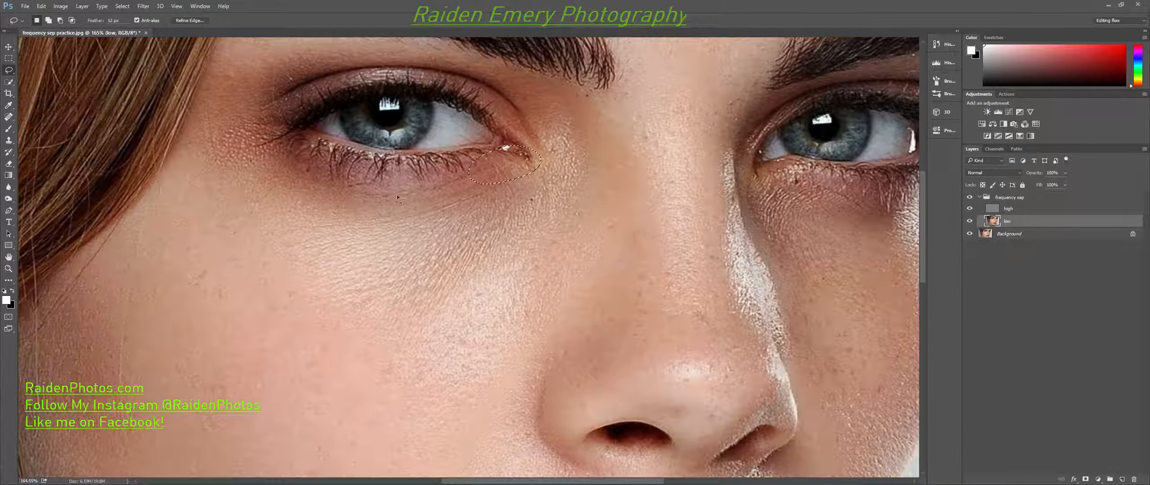
pyautogui.moveTo(443, 166)
pyautogui.mouseDown()
pyautogui.moveTo(378, 166)
pyautogui.moveTo(346, 207)
pyautogui.moveTo(454, 169)
pyautogui.mouseUp()
pyautogui.hotkey('ctrl', 'f')
# Step: Smooth the skin around the near eye's outer corner and upper lid with lassoed selections and the repeated Gaussian Blur
pyautogui.moveTo(281, 97)
pyautogui.mouseDown()
pyautogui.moveTo(264, 103)
pyautogui.moveTo(288, 99)
pyautogui.mouseUp()
pyautogui.hotkey('ctrl', 'f')
pyautogui.click(287, 103)
pyautogui.moveTo(284, 62)
pyautogui.mouseDown()
pyautogui.moveTo(314, 214)
pyautogui.moveTo(430, 196)
pyautogui.moveTo(331, 179)
pyautogui.mouseUp()
pyautogui.hotkey('ctrl', 'f')
pyautogui.moveTo(494, 208)
pyautogui.mouseDown()
pyautogui.moveTo(523, 215)
pyautogui.moveTo(530, 238)
pyautogui.moveTo(640, 269)
pyautogui.mouseUp()
pyautogui.hotkey('ctrl', 'f')
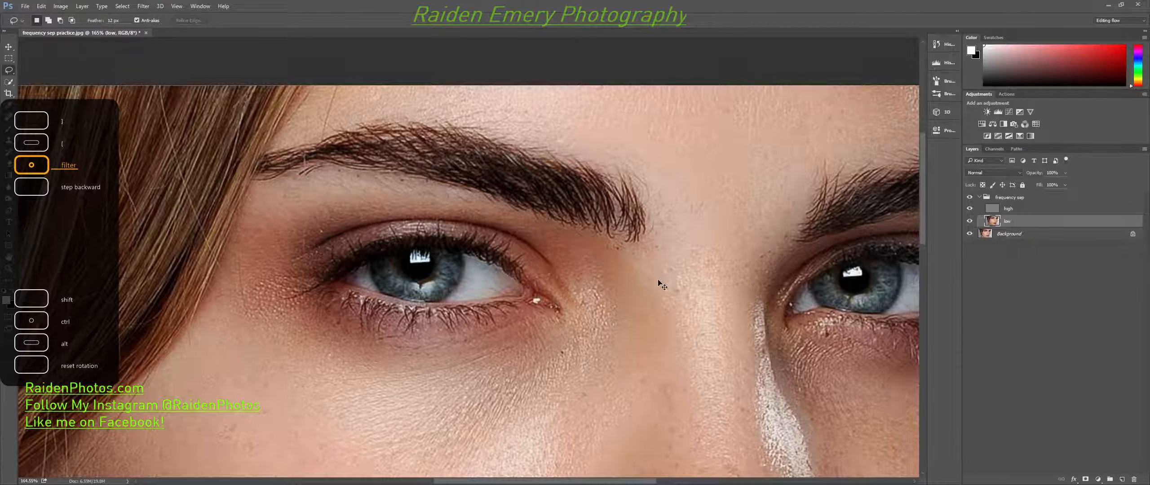
# Step: Examine the whole portrait before and after smoothing by repeatedly hiding and showing the frequency sep group
pyautogui.scroll(-8, 658, 282)
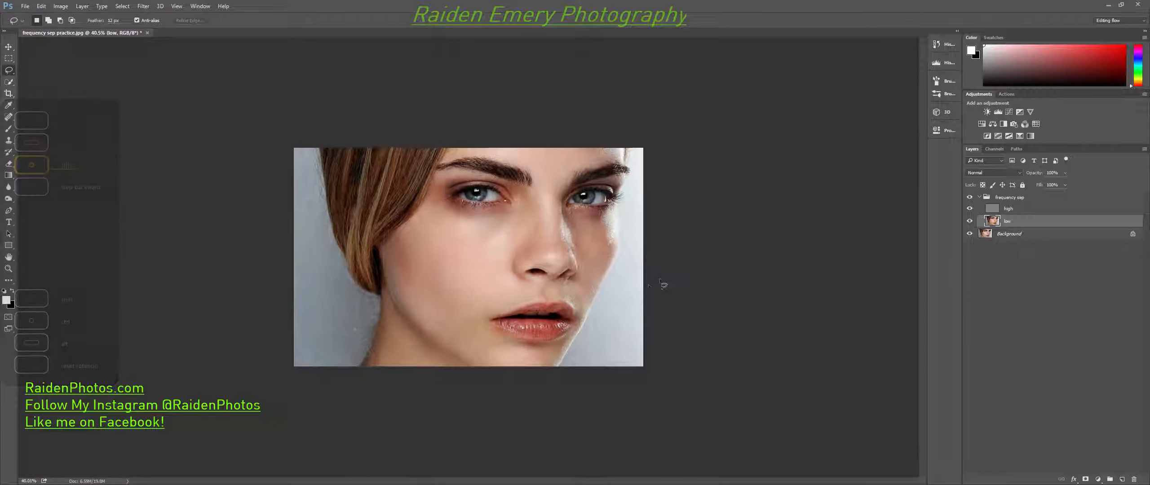
pyautogui.scroll(1, 663, 284)
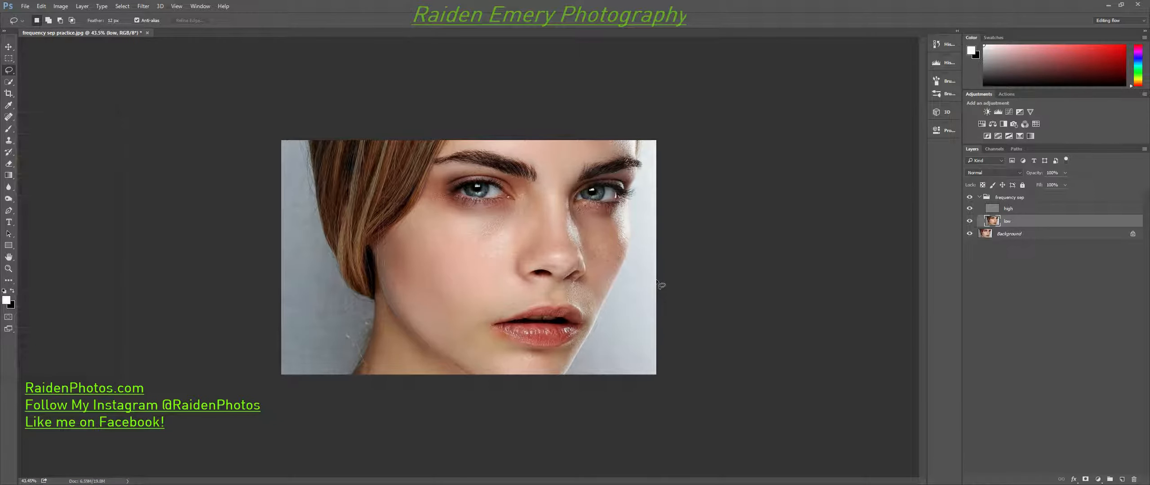
pyautogui.click(971, 197)
pyautogui.click(970, 198)
pyautogui.scroll(3, 546, 241)
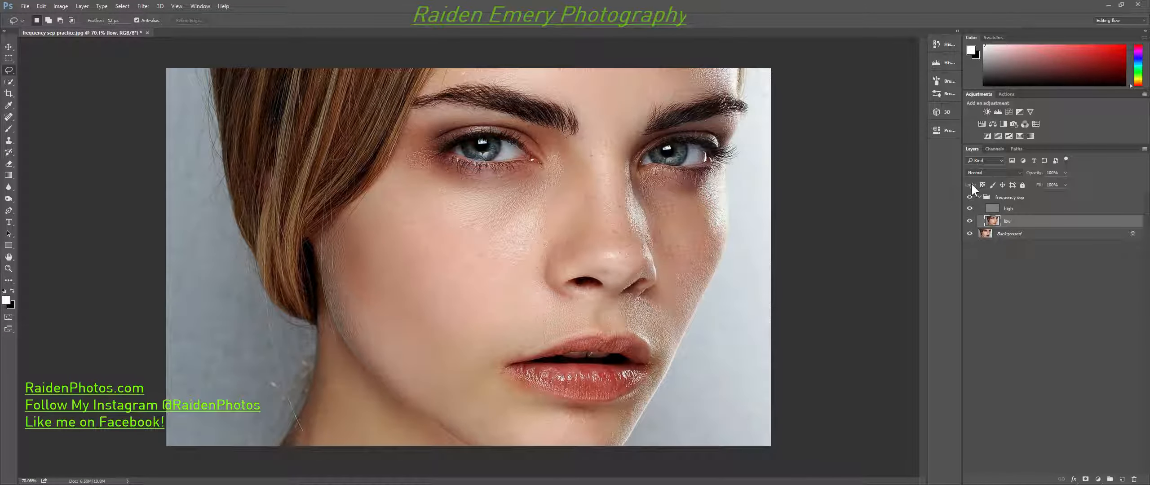
pyautogui.click(971, 198)
pyautogui.click(971, 197)
pyautogui.click(970, 197)
pyautogui.click(973, 197)
pyautogui.click(970, 198)
pyautogui.click(971, 197)
pyautogui.click(972, 198)
pyautogui.click(971, 197)
pyautogui.click(971, 198)
pyautogui.click(971, 198)
pyautogui.click(971, 198)
pyautogui.click(972, 198)
pyautogui.click(972, 198)
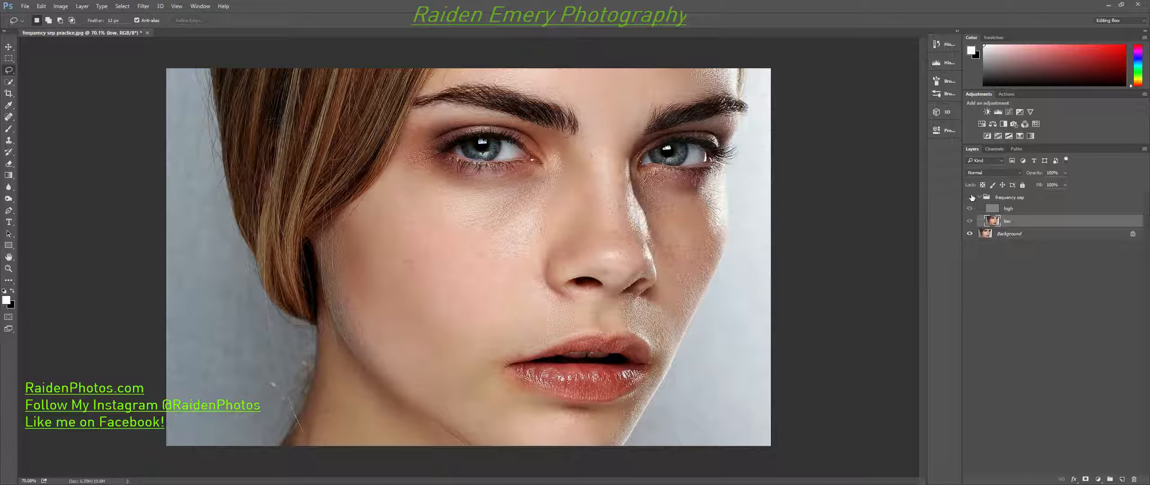
pyautogui.click(972, 197)
pyautogui.click(972, 197)
pyautogui.click(972, 197)
pyautogui.click(972, 198)
pyautogui.click(972, 198)
# Step: Lasso the upper nose bridge and the lower nose in turn, repeat the Gaussian Blur on the nose, and deselect
pyautogui.moveTo(601, 147)
pyautogui.mouseDown()
pyautogui.moveTo(580, 195)
pyautogui.moveTo(601, 147)
pyautogui.mouseUp()
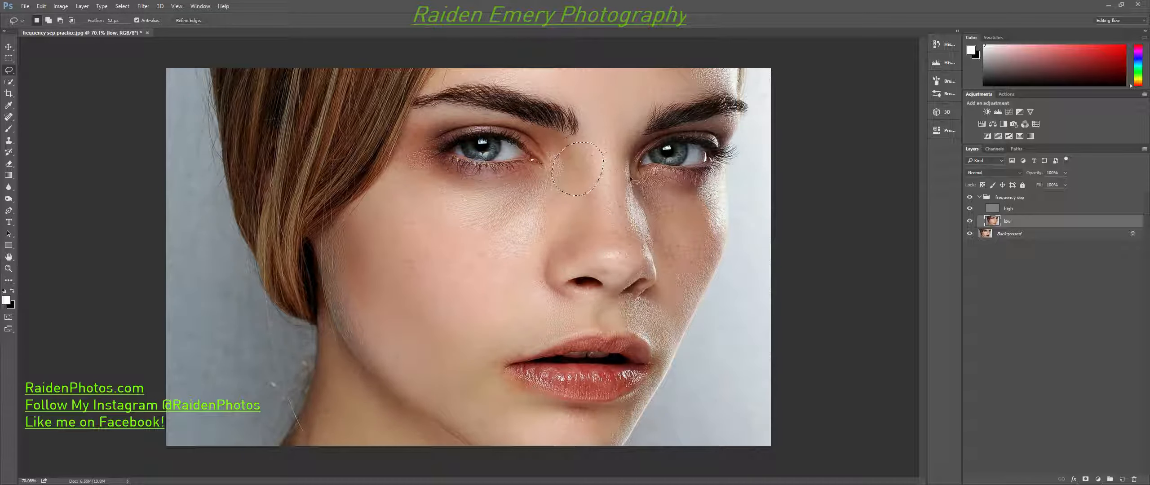
pyautogui.hotkey('ctrl', 'd')
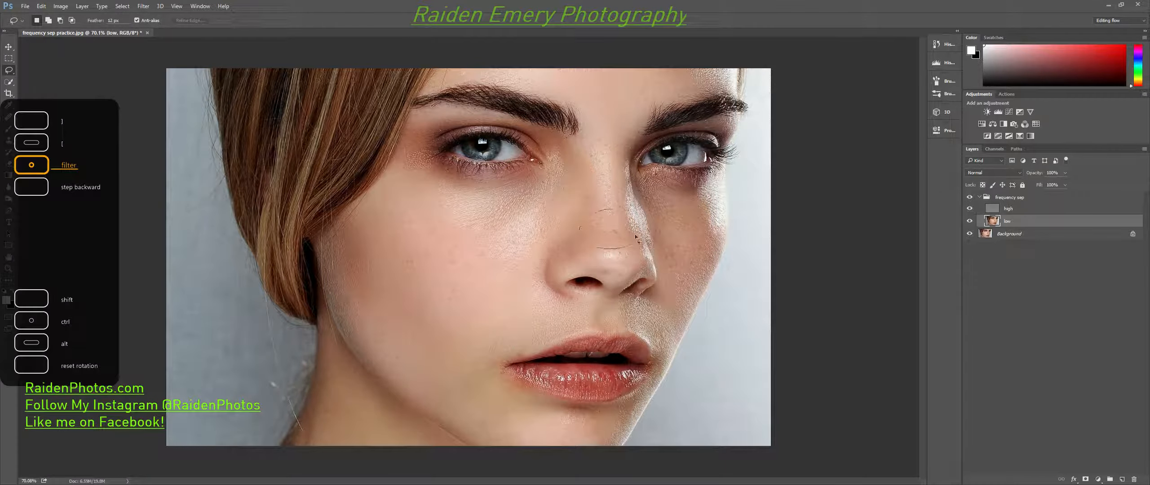
pyautogui.moveTo(615, 251)
pyautogui.mouseDown()
pyautogui.moveTo(630, 271)
pyautogui.moveTo(616, 250)
pyautogui.moveTo(608, 282)
pyautogui.moveTo(605, 258)
pyautogui.mouseUp()
pyautogui.hotkey('ctrl', 'f')
pyautogui.hotkey('ctrl', 'd')
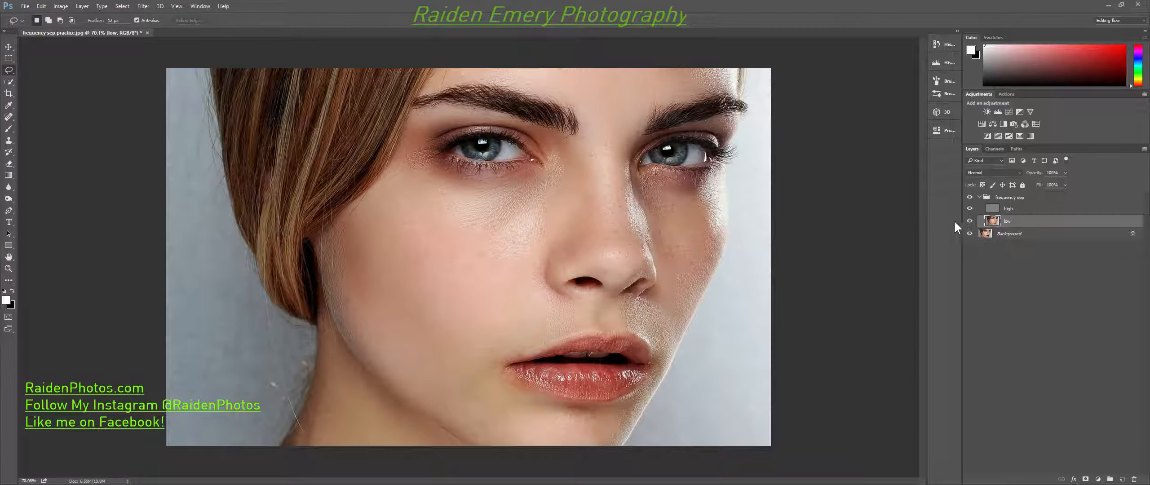
# Step: Compare the image with the frequency sep group hidden and shown, and add an empty layer directly above the low layer
pyautogui.click(970, 198)
pyautogui.click(970, 198)
pyautogui.click(1123, 479)
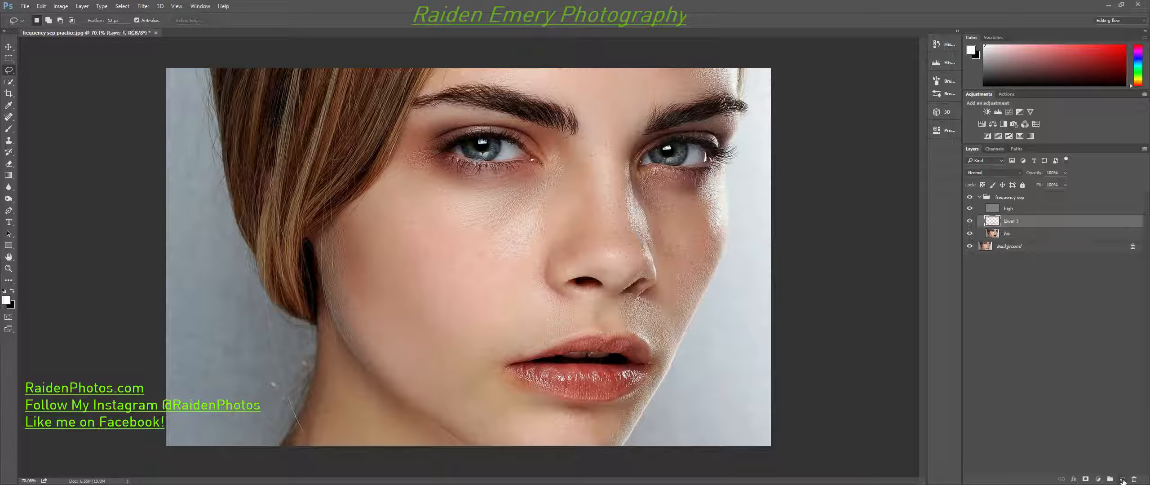
# Step: Rename the new layer "Brush Tones/ Flow 3%" and set up the Brush tool with 100% opacity and 3% flow
pyautogui.doubleClick(1017, 221)
pyautogui.press('Return')
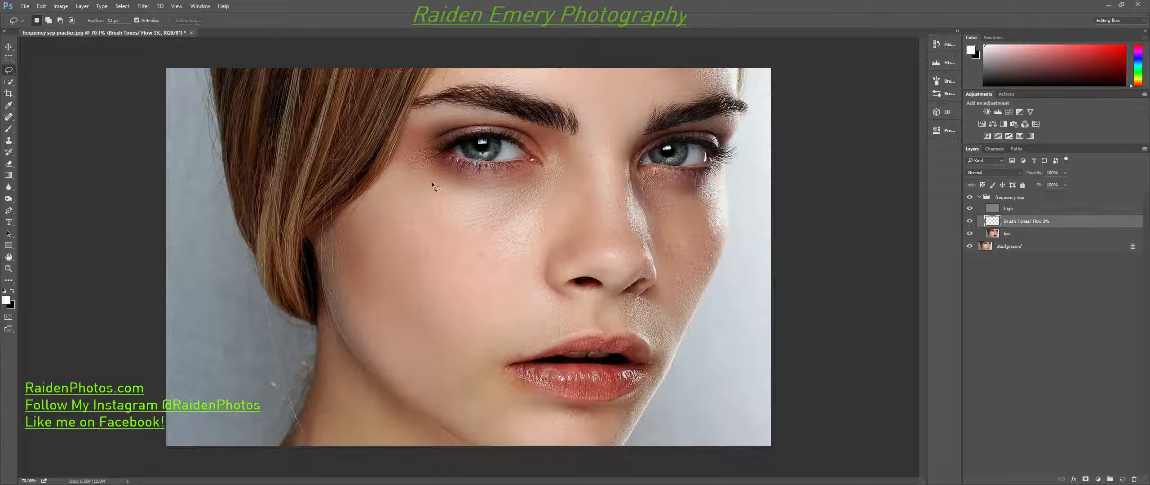
pyautogui.press('b')
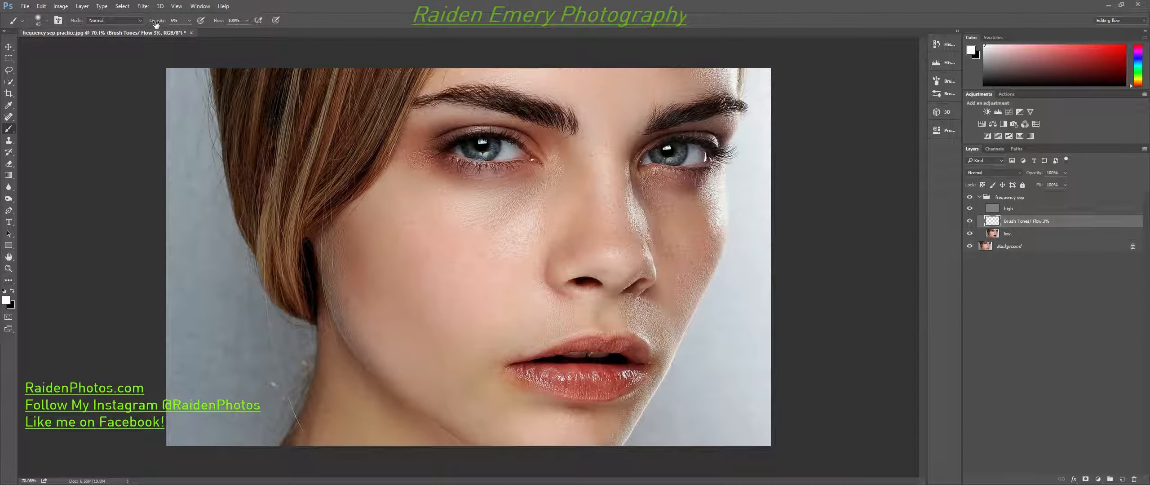
pyautogui.press('0')
pyautogui.hotkey('shift', '2')
pyautogui.hotkey('shift', '3')
pyautogui.press('alt')
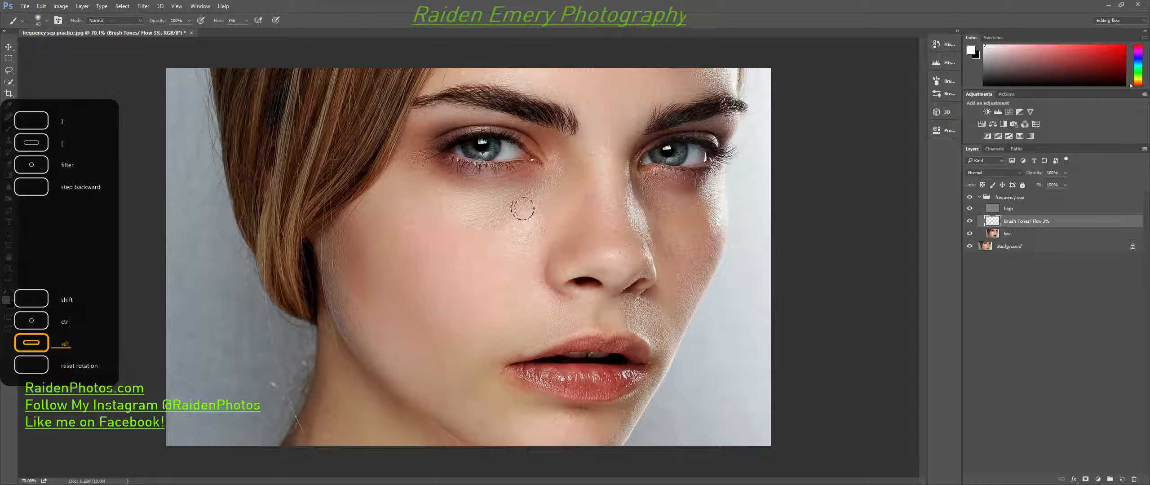
pyautogui.click(216, 22)
pyautogui.moveTo(217, 28)
pyautogui.mouseDown()
pyautogui.moveTo(231, 41)
pyautogui.moveTo(214, 36)
pyautogui.mouseUp()
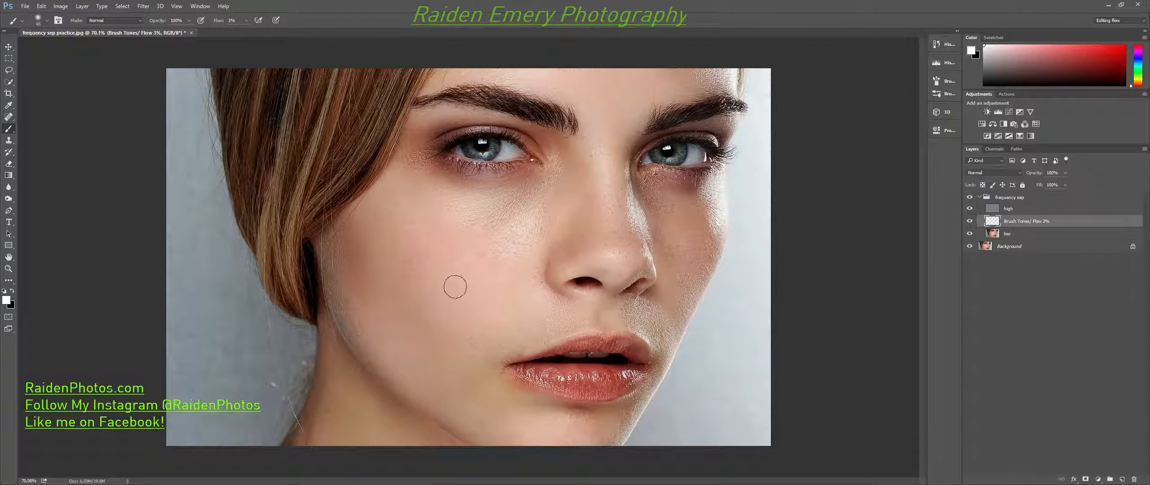
# Step: Compare the skin tones of the lower near cheek and the patch beside the mouth corner by sampling both areas
pyautogui.press('alt')
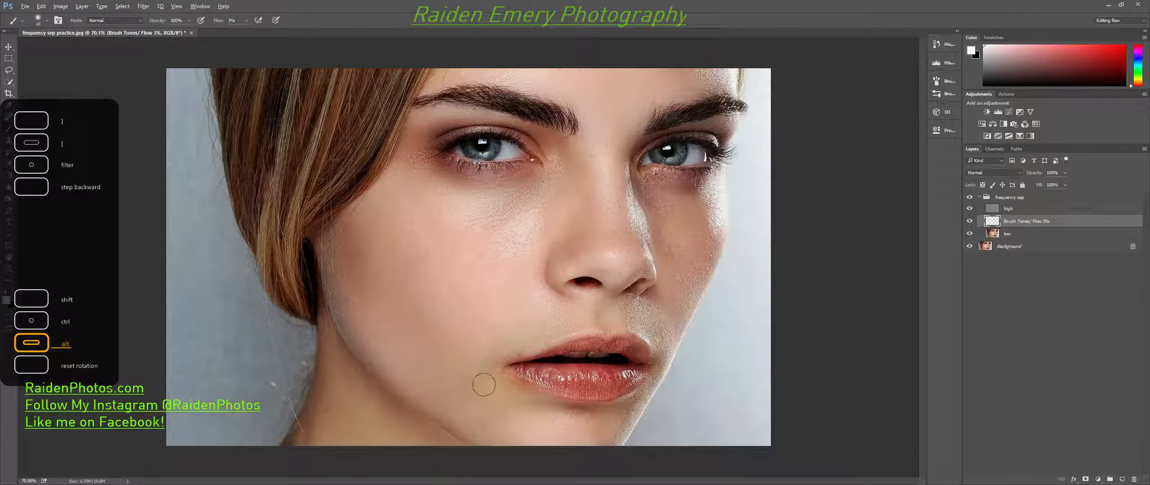
pyautogui.press('alt')
pyautogui.keyDown('alt'); pyautogui.click(475, 318); pyautogui.keyUp('alt')
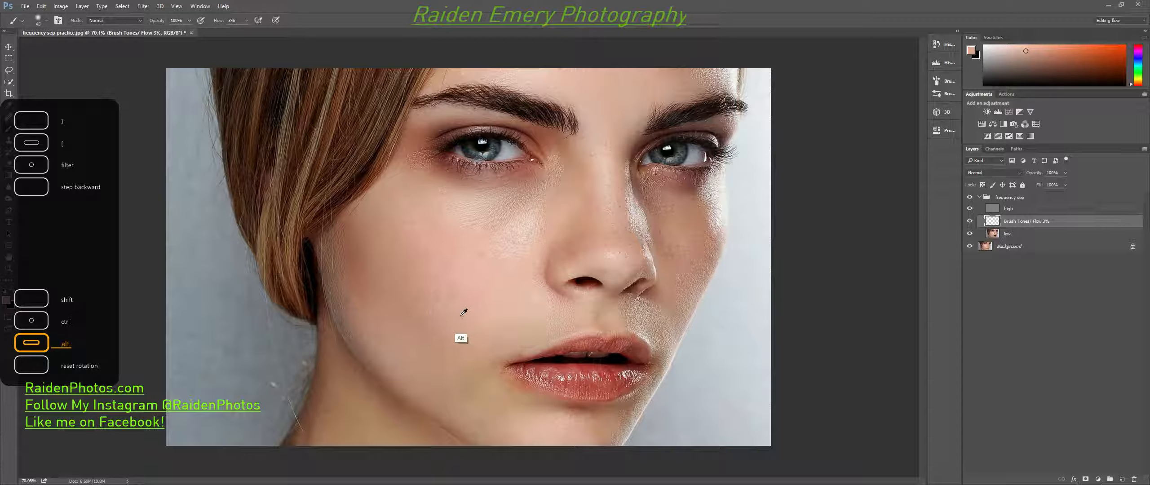
pyautogui.keyDown('alt'); pyautogui.click(467, 314); pyautogui.keyUp('alt')
pyautogui.keyDown('alt'); pyautogui.click(482, 325); pyautogui.keyUp('alt')
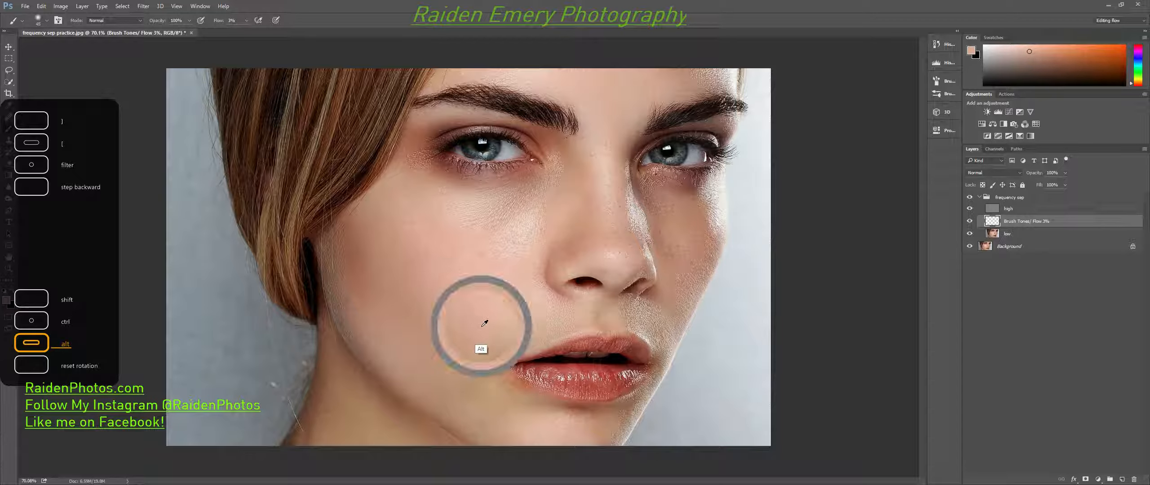
pyautogui.keyDown('alt'); pyautogui.click(473, 366); pyautogui.keyUp('alt')
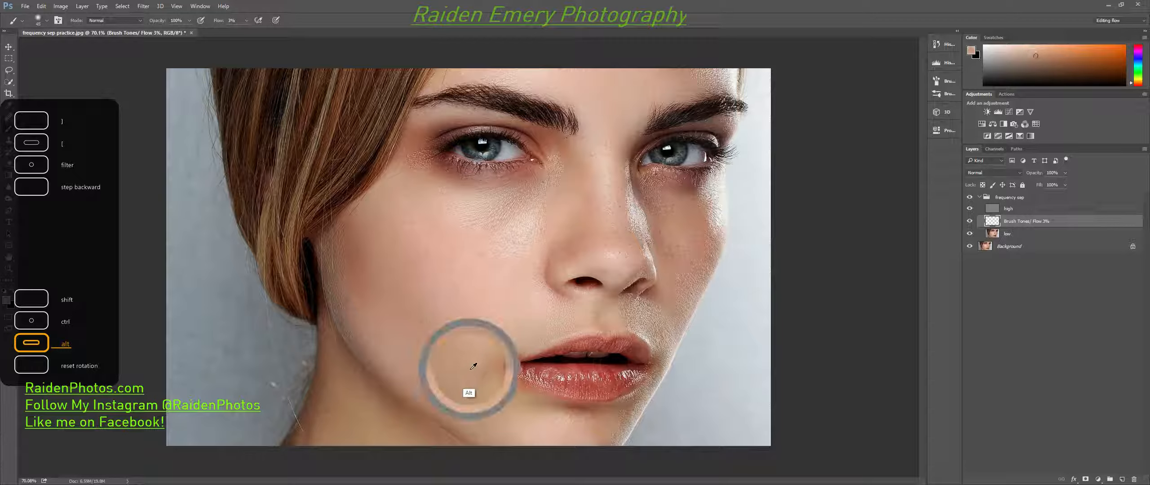
pyautogui.keyDown('alt'); pyautogui.click(485, 372); pyautogui.keyUp('alt')
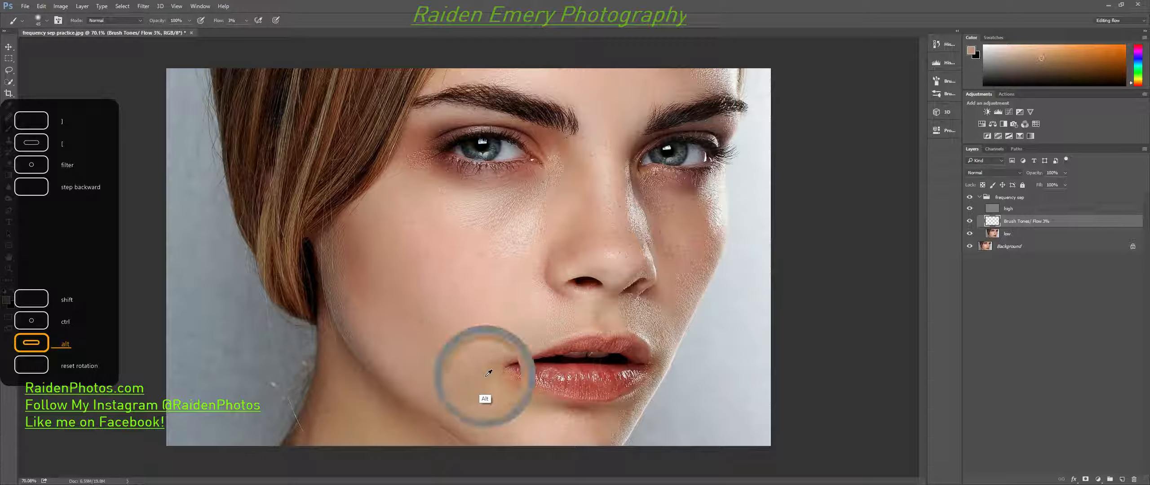
pyautogui.keyDown('alt'); pyautogui.click(489, 372); pyautogui.keyUp('alt')
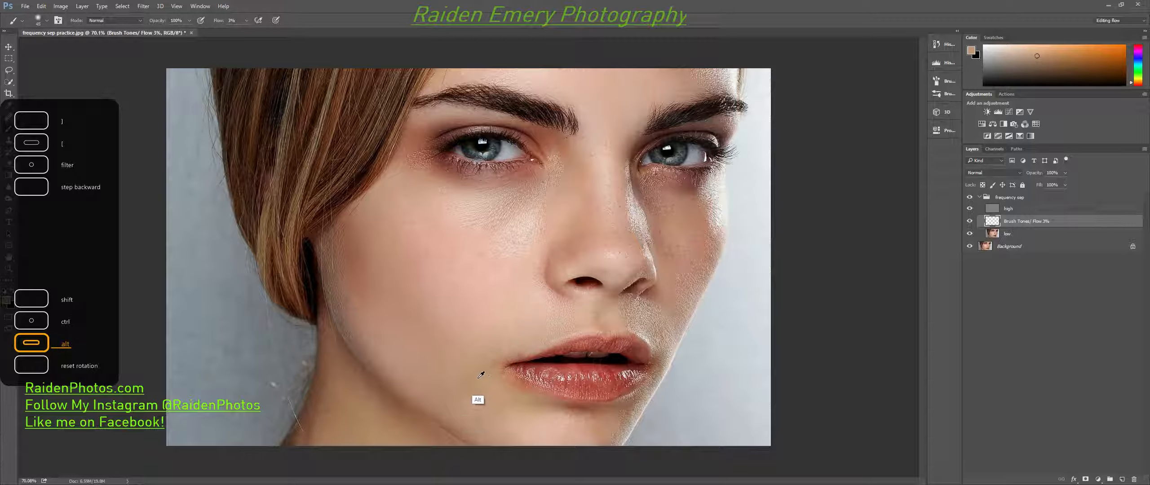
# Step: Paint a pink tone sampled from the near cheek over the skin beside and below the mouth corner, and compare with the layer hidden
pyautogui.keyDown('alt'); pyautogui.click(488, 306); pyautogui.keyUp('alt')
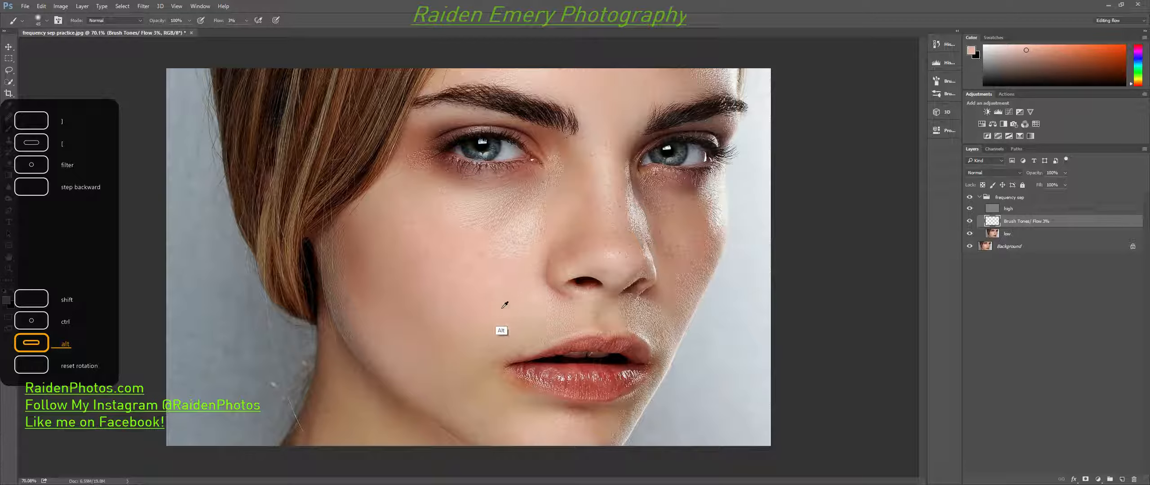
pyautogui.keyDown('alt'); pyautogui.click(484, 297); pyautogui.keyUp('alt')
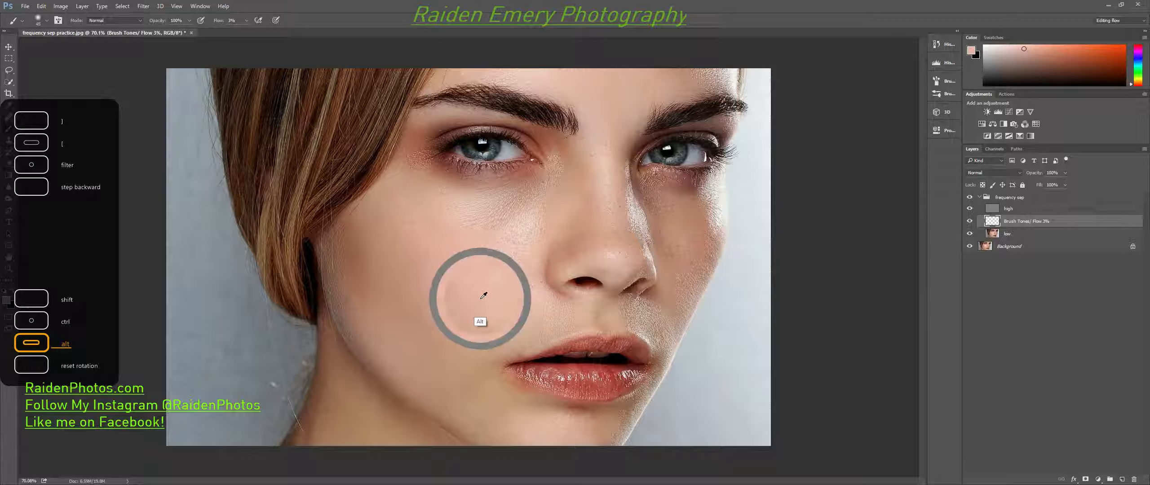
pyautogui.keyDown('alt'); pyautogui.click(483, 295); pyautogui.keyUp('alt')
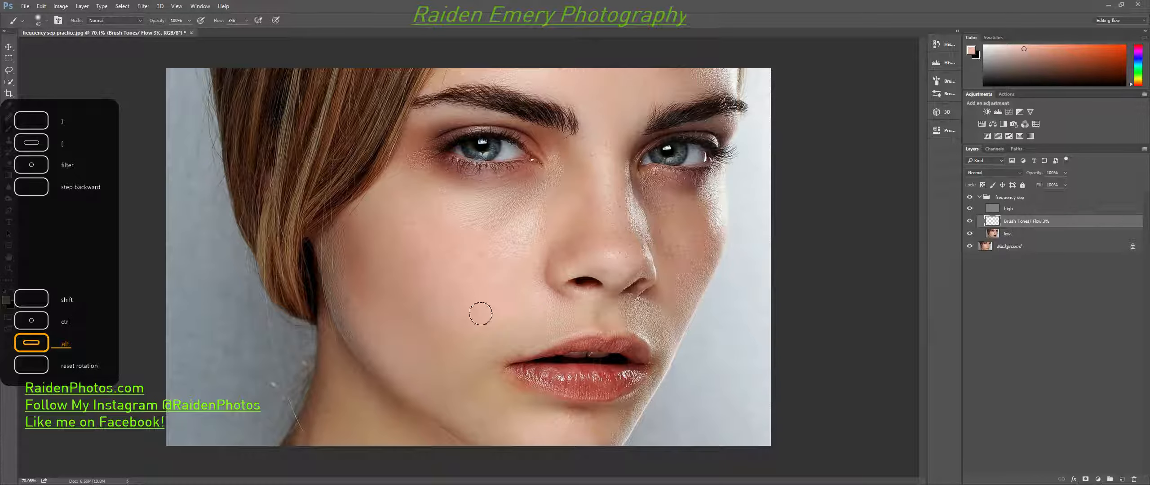
pyautogui.moveTo(475, 312); pyautogui.dragTo(496, 311)
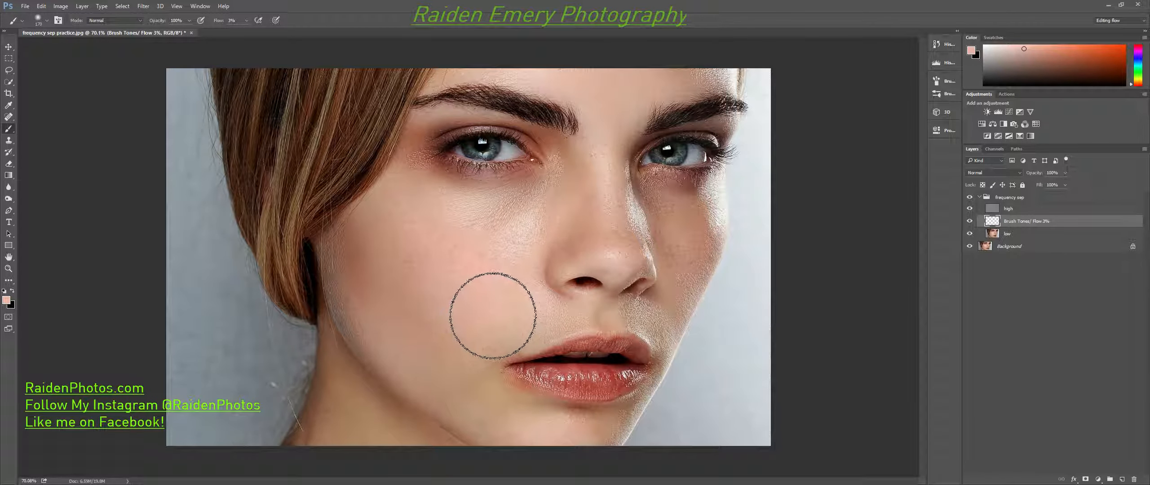
pyautogui.moveTo(495, 319)
pyautogui.mouseDown()
pyautogui.moveTo(516, 295)
pyautogui.moveTo(504, 323)
pyautogui.moveTo(547, 238)
pyautogui.moveTo(465, 365)
pyautogui.moveTo(465, 322)
pyautogui.moveTo(531, 244)
pyautogui.moveTo(524, 277)
pyautogui.moveTo(431, 328)
pyautogui.moveTo(465, 389)
pyautogui.moveTo(490, 404)
pyautogui.moveTo(494, 391)
pyautogui.moveTo(485, 409)
pyautogui.moveTo(471, 386)
pyautogui.moveTo(477, 349)
pyautogui.mouseUp()
pyautogui.moveTo(159, 22); pyautogui.dragTo(141, 36)
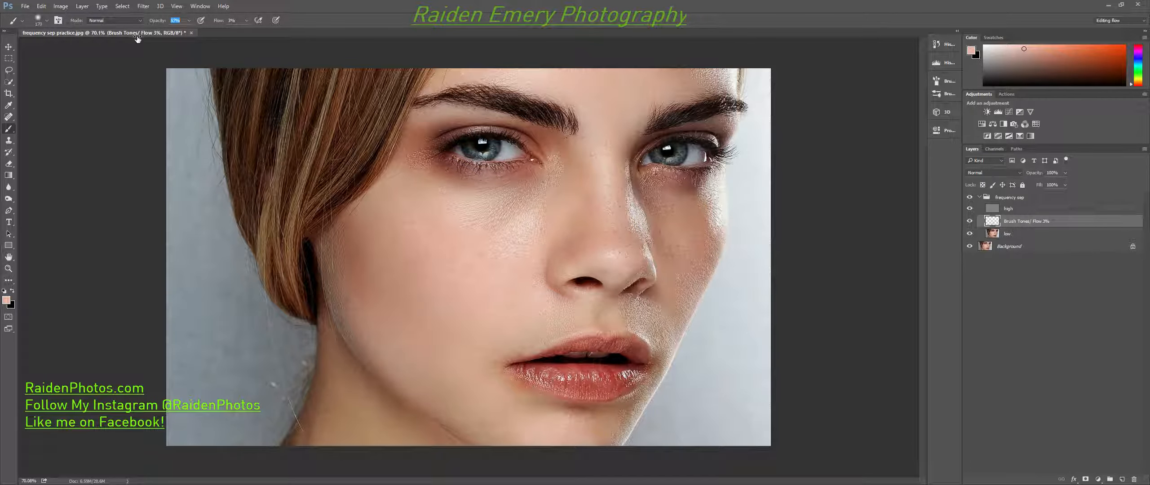
pyautogui.moveTo(132, 38); pyautogui.dragTo(204, 42)
pyautogui.moveTo(530, 411)
pyautogui.mouseDown()
pyautogui.moveTo(499, 404)
pyautogui.moveTo(554, 424)
pyautogui.moveTo(484, 408)
pyautogui.moveTo(494, 424)
pyautogui.moveTo(423, 386)
pyautogui.moveTo(500, 453)
pyautogui.moveTo(405, 394)
pyautogui.moveTo(454, 418)
pyautogui.moveTo(438, 382)
pyautogui.moveTo(577, 435)
pyautogui.moveTo(501, 403)
pyautogui.moveTo(518, 410)
pyautogui.moveTo(508, 411)
pyautogui.moveTo(546, 413)
pyautogui.moveTo(492, 379)
pyautogui.moveTo(491, 362)
pyautogui.moveTo(586, 311)
pyautogui.moveTo(602, 313)
pyautogui.moveTo(561, 330)
pyautogui.moveTo(641, 311)
pyautogui.moveTo(663, 347)
pyautogui.moveTo(634, 311)
pyautogui.moveTo(662, 329)
pyautogui.moveTo(660, 373)
pyautogui.moveTo(594, 444)
pyautogui.moveTo(609, 413)
pyautogui.moveTo(543, 412)
pyautogui.moveTo(592, 413)
pyautogui.moveTo(517, 396)
pyautogui.mouseUp()
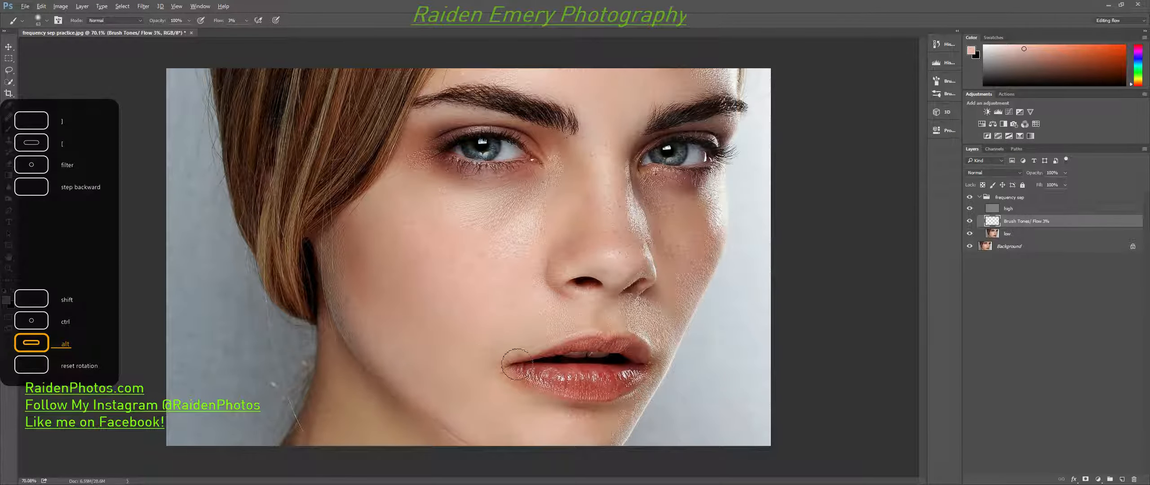
pyautogui.click(969, 221)
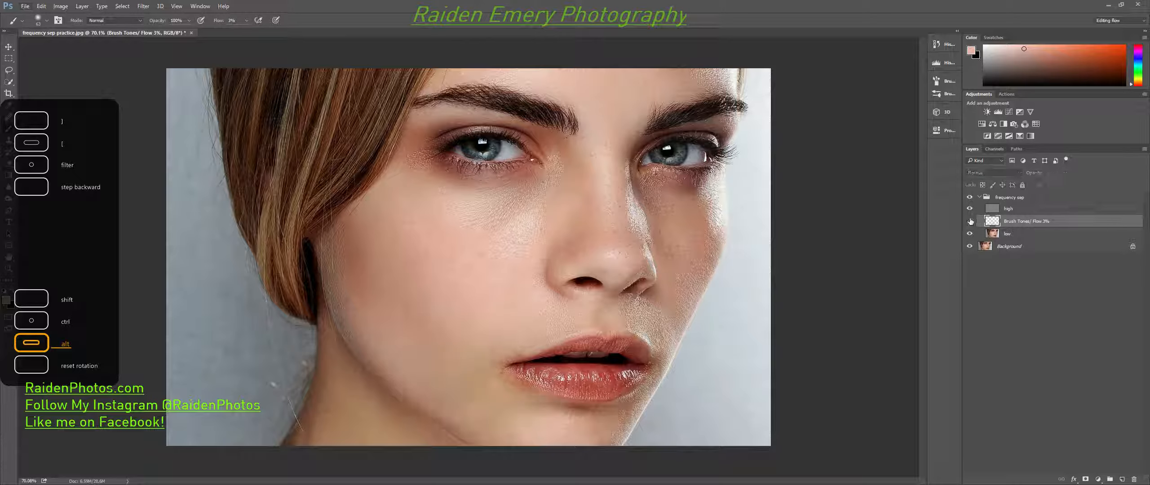
pyautogui.click(970, 221)
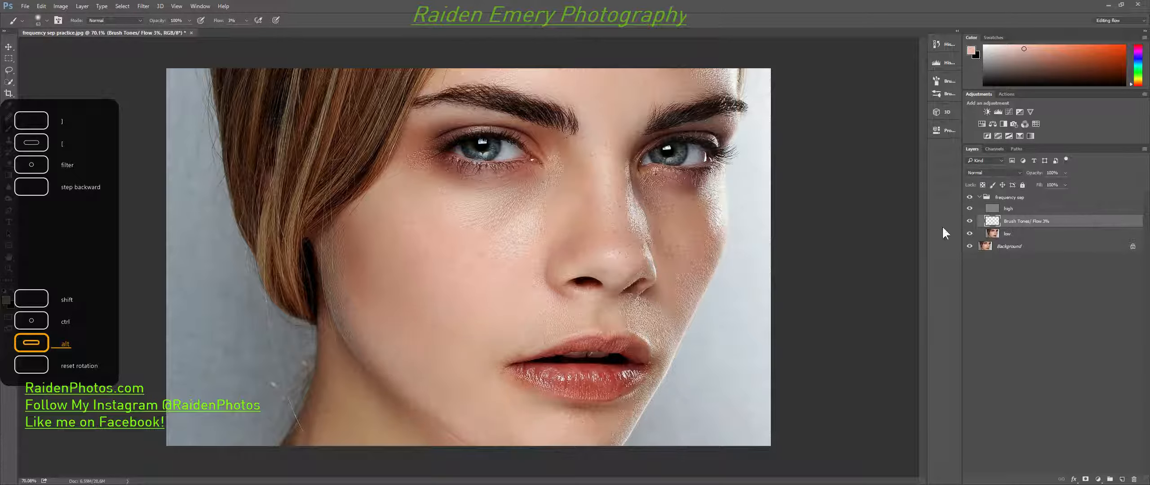
# Step: Brush sampled skin tones over the area above the near mouth corner and the lower part of the far cheek
pyautogui.keyDown('alt'); pyautogui.click(488, 314); pyautogui.keyUp('alt')
pyautogui.keyDown('alt'); pyautogui.click(539, 311); pyautogui.keyUp('alt')
pyautogui.moveTo(534, 321)
pyautogui.mouseDown()
pyautogui.moveTo(571, 318)
pyautogui.moveTo(553, 335)
pyautogui.moveTo(572, 329)
pyautogui.moveTo(515, 340)
pyautogui.mouseUp()
pyautogui.keyDown('alt'); pyautogui.click(641, 335); pyautogui.keyUp('alt')
pyautogui.keyDown('alt'); pyautogui.click(670, 314); pyautogui.keyUp('alt')
pyautogui.moveTo(670, 326)
pyautogui.mouseDown()
pyautogui.moveTo(655, 361)
pyautogui.moveTo(679, 335)
pyautogui.mouseUp()
# Step: Even out the far cheek below the eye by painting with tones sampled from the surrounding skin
pyautogui.keyDown('alt'); pyautogui.click(680, 293); pyautogui.keyUp('alt')
pyautogui.keyDown('alt'); pyautogui.click(679, 269); pyautogui.keyUp('alt')
pyautogui.moveTo(674, 233)
pyautogui.mouseDown()
pyautogui.moveTo(672, 209)
pyautogui.moveTo(678, 225)
pyautogui.moveTo(699, 211)
pyautogui.mouseUp()
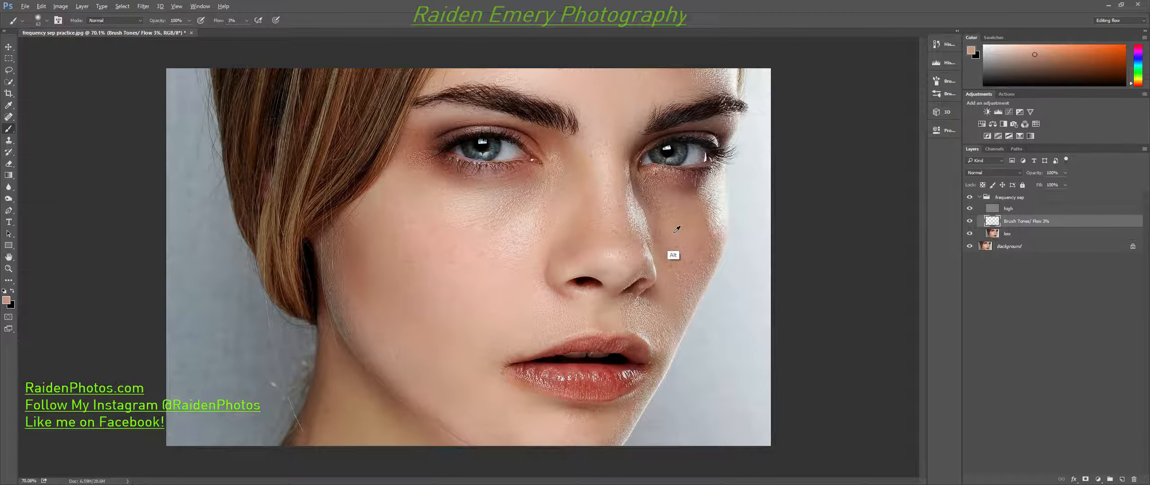
pyautogui.keyDown('alt'); pyautogui.click(674, 254); pyautogui.keyUp('alt')
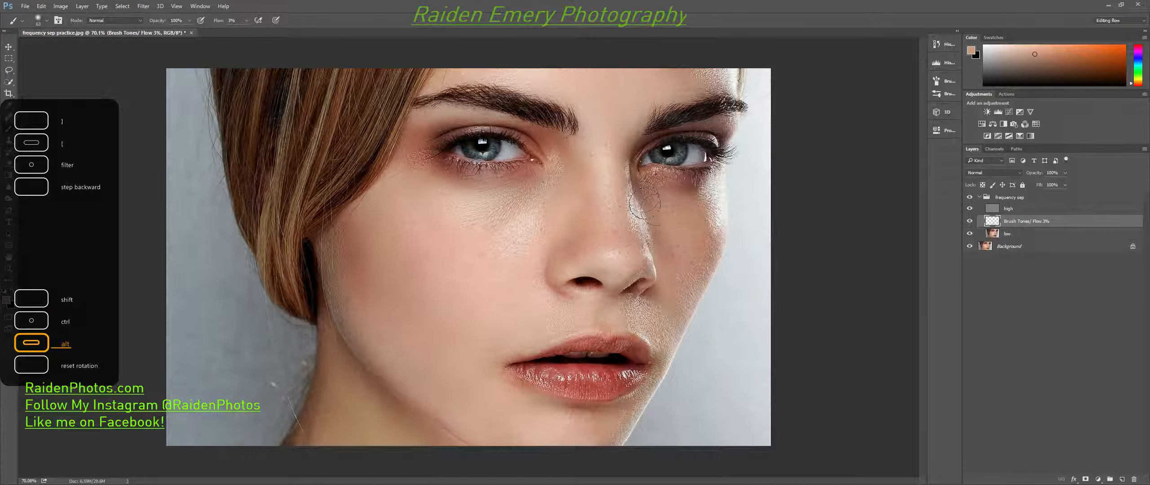
pyautogui.keyDown('alt'); pyautogui.click(671, 238); pyautogui.keyUp('alt')
pyautogui.keyDown('alt'); pyautogui.click(676, 236); pyautogui.keyUp('alt')
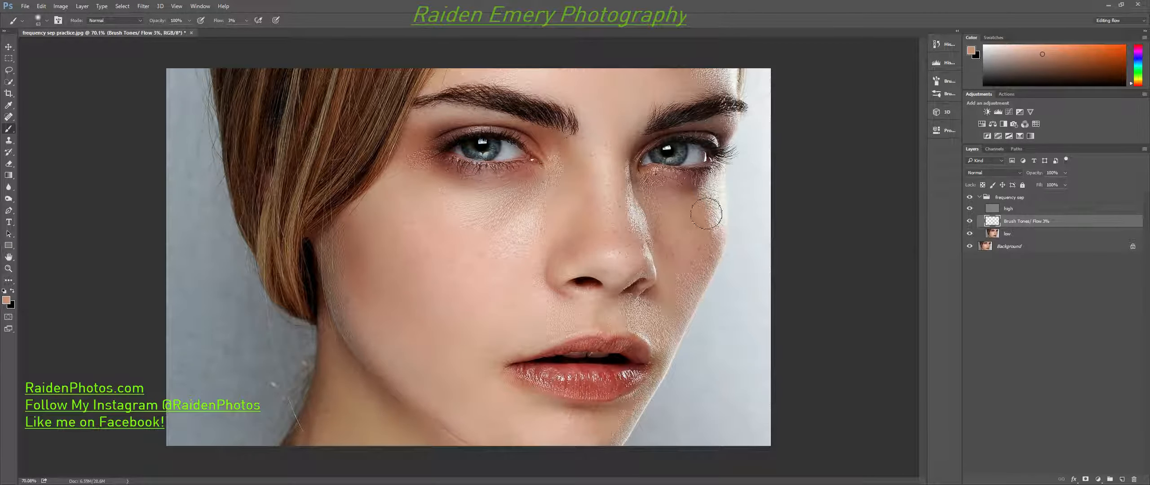
pyautogui.keyDown('alt'); pyautogui.click(692, 204); pyautogui.keyUp('alt')
pyautogui.keyDown('alt'); pyautogui.click(692, 209); pyautogui.keyUp('alt')
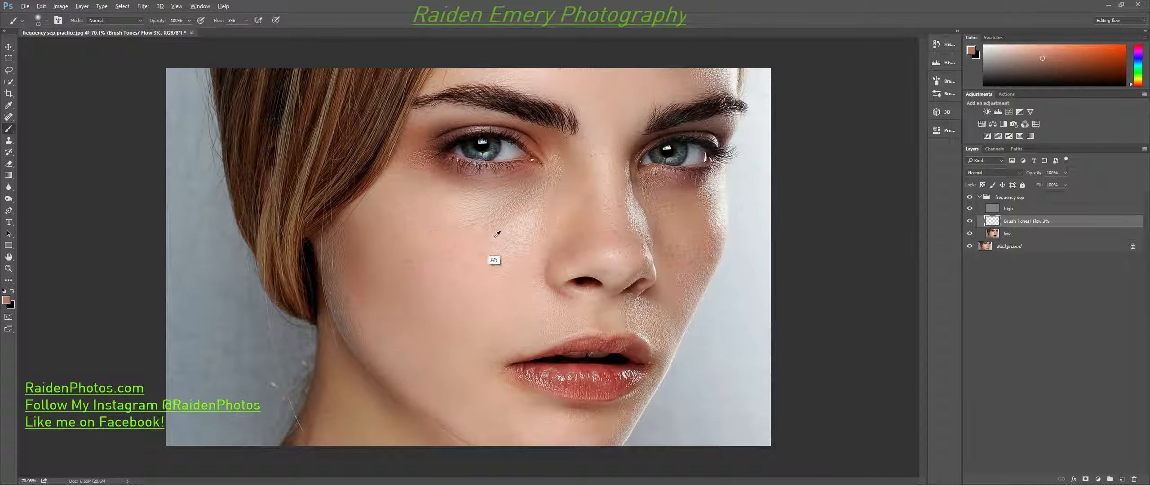
# Step: Soften the highlights under the near eye and beside the nose by brushing on tones sampled from the adjacent cheek
pyautogui.moveTo(492, 206)
pyautogui.mouseDown()
pyautogui.moveTo(476, 203)
pyautogui.moveTo(524, 198)
pyautogui.moveTo(479, 205)
pyautogui.moveTo(508, 190)
pyautogui.moveTo(547, 200)
pyautogui.moveTo(521, 237)
pyautogui.moveTo(511, 222)
pyautogui.mouseUp()
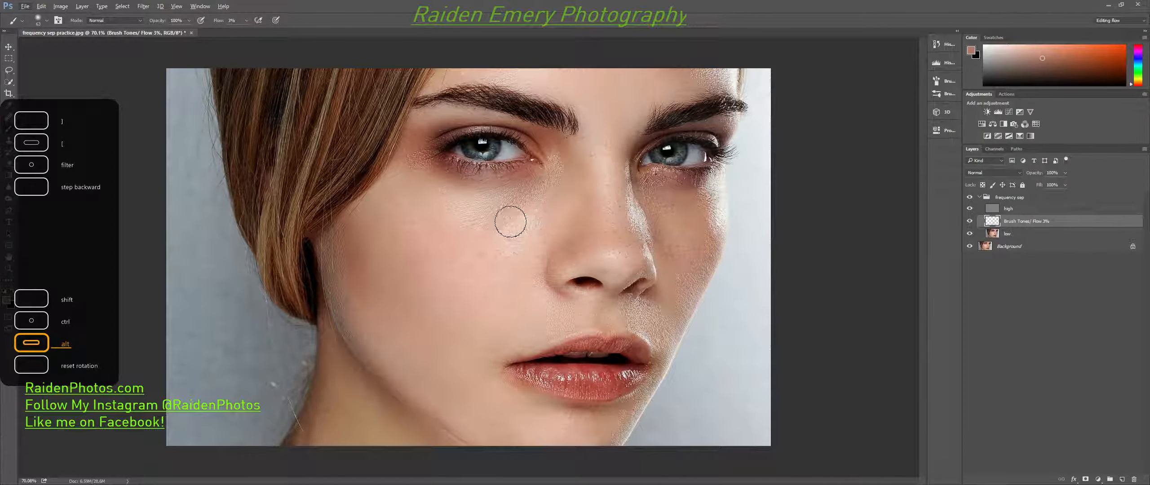
pyautogui.keyDown('alt'); pyautogui.click(479, 211); pyautogui.keyUp('alt')
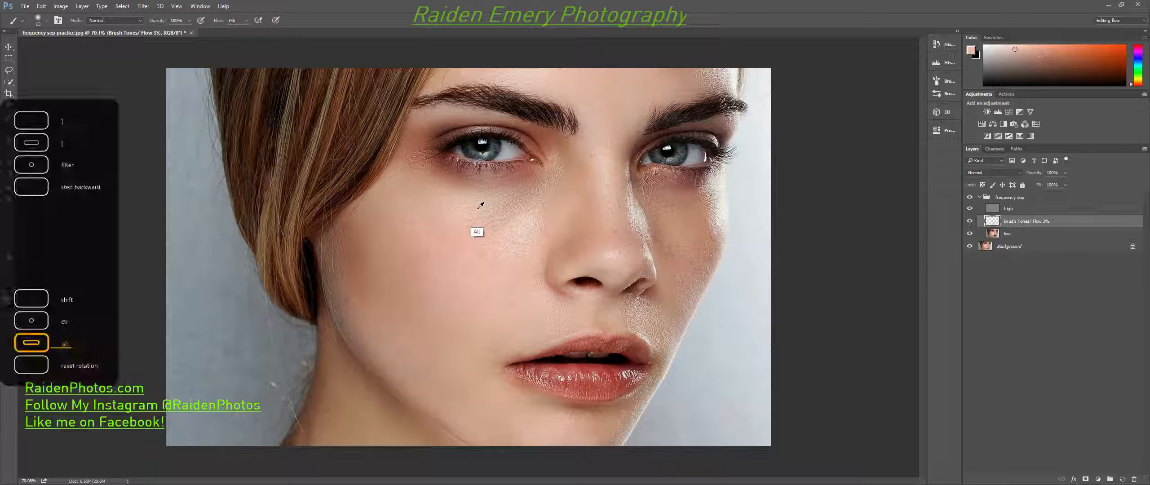
pyautogui.moveTo(481, 211)
pyautogui.mouseDown()
pyautogui.moveTo(531, 205)
pyautogui.moveTo(500, 228)
pyautogui.moveTo(493, 216)
pyautogui.moveTo(515, 201)
pyautogui.moveTo(502, 224)
pyautogui.moveTo(537, 190)
pyautogui.moveTo(513, 197)
pyautogui.mouseUp()
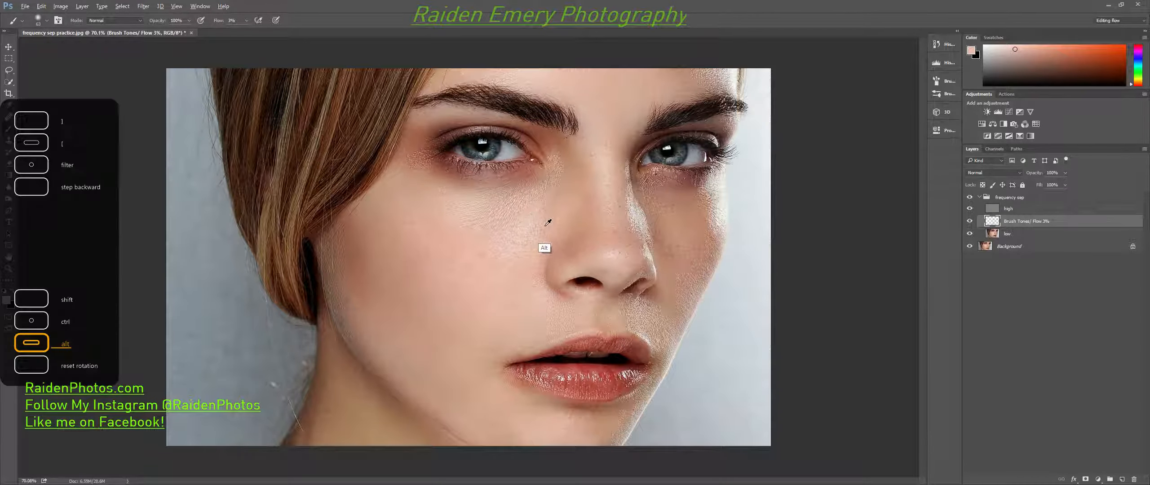
pyautogui.keyDown('alt'); pyautogui.click(556, 215); pyautogui.keyUp('alt')
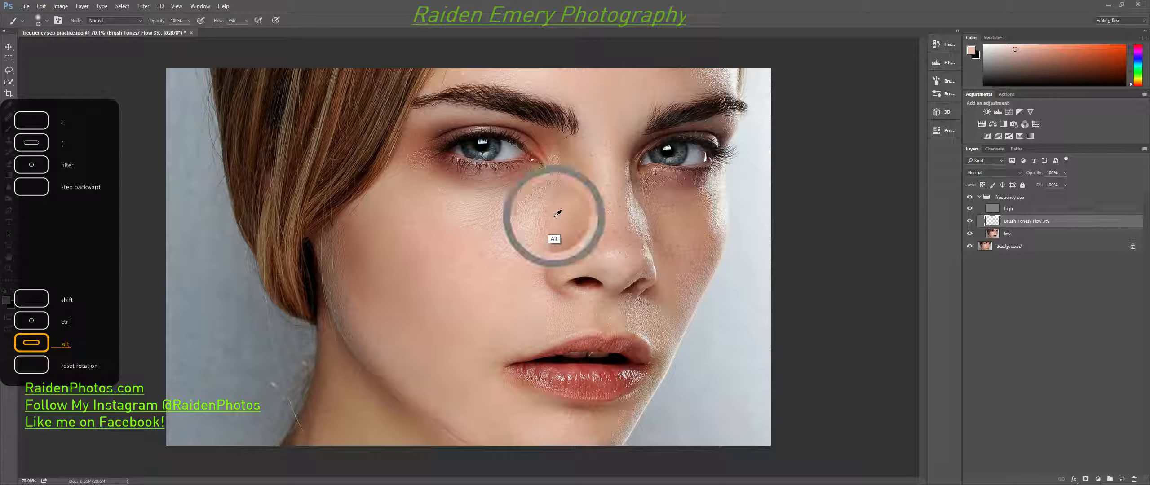
pyautogui.keyDown('alt'); pyautogui.click(554, 215); pyautogui.keyUp('alt')
pyautogui.keyDown('alt'); pyautogui.click(551, 217); pyautogui.keyUp('alt')
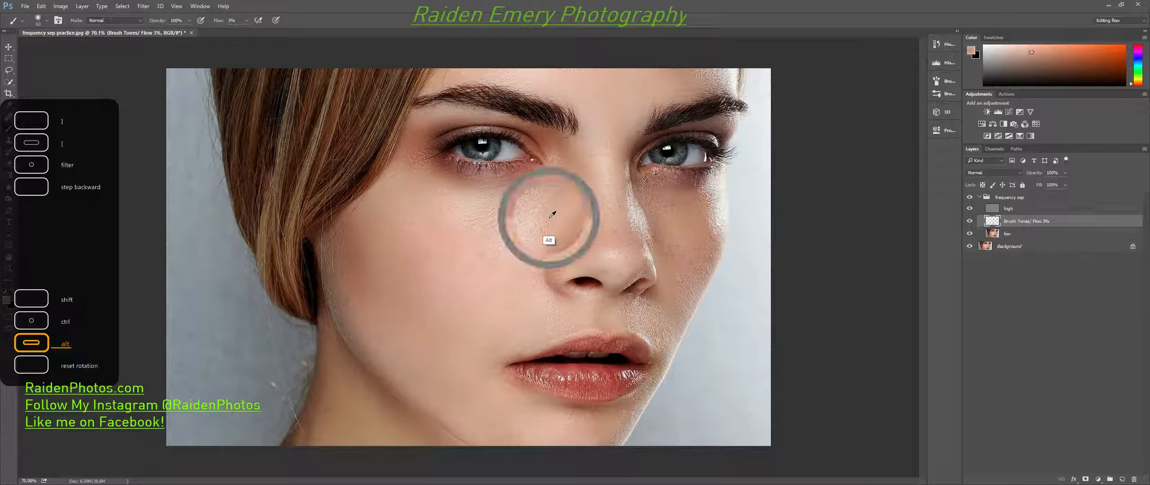
pyautogui.keyDown('alt'); pyautogui.click(537, 247); pyautogui.keyUp('alt')
pyautogui.keyDown('alt'); pyautogui.click(543, 228); pyautogui.keyUp('alt')
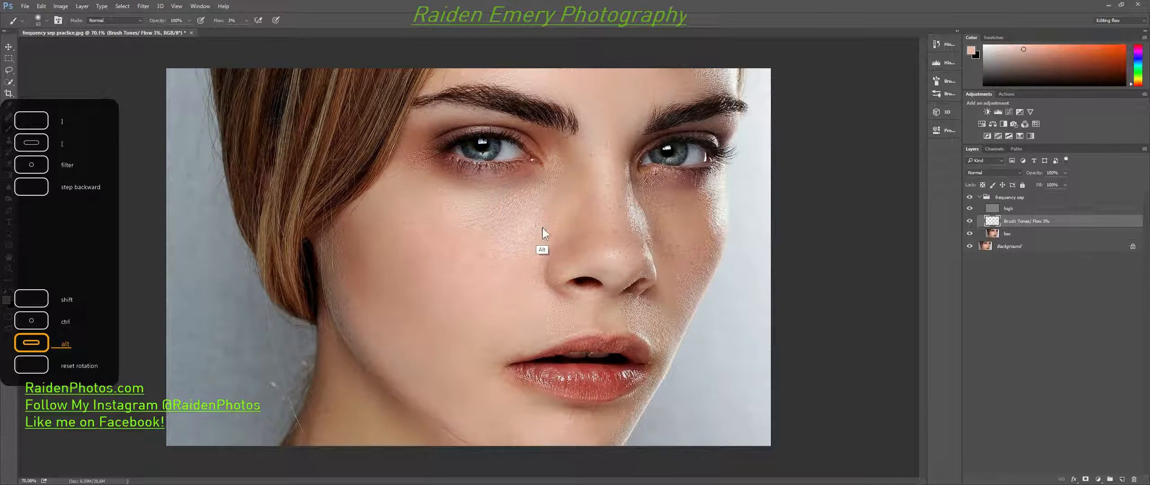
pyautogui.moveTo(506, 243)
pyautogui.mouseDown()
pyautogui.moveTo(528, 245)
pyautogui.moveTo(496, 231)
pyautogui.moveTo(498, 212)
pyautogui.moveTo(452, 216)
pyautogui.moveTo(518, 233)
pyautogui.moveTo(555, 220)
pyautogui.moveTo(514, 252)
pyautogui.moveTo(535, 216)
pyautogui.moveTo(453, 213)
pyautogui.moveTo(438, 202)
pyautogui.moveTo(493, 205)
pyautogui.moveTo(470, 220)
pyautogui.moveTo(524, 302)
pyautogui.moveTo(601, 286)
pyautogui.mouseUp()
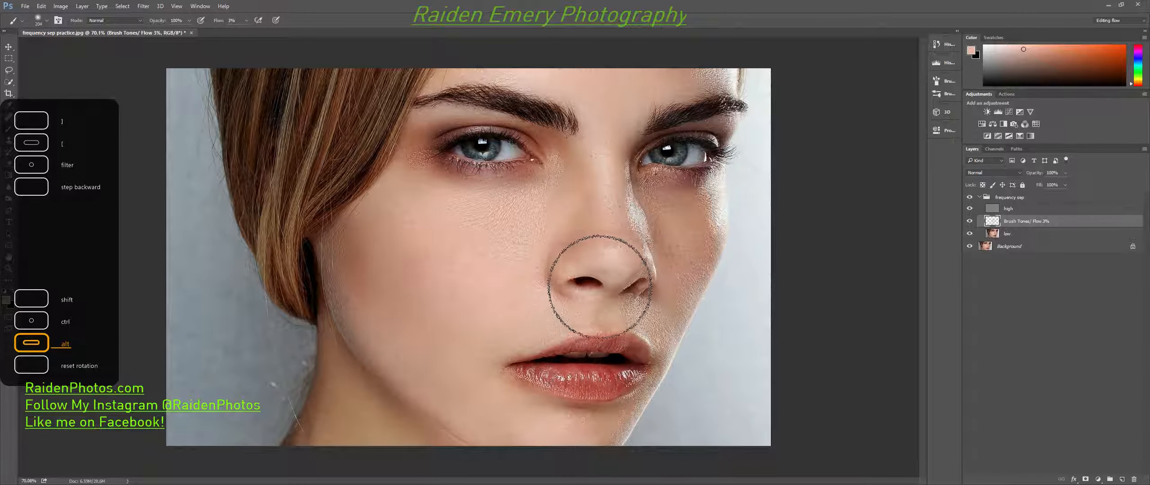
# Step: Compare the portrait with the brush tones layer hidden and shown several times
pyautogui.click(970, 222)
pyautogui.click(970, 221)
pyautogui.click(970, 222)
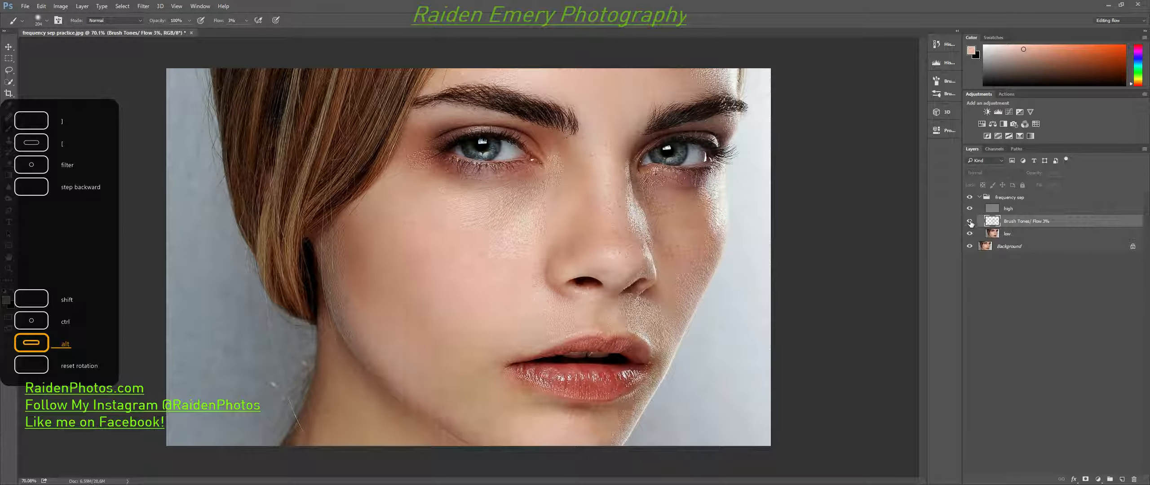
pyautogui.click(971, 221)
pyautogui.click(971, 221)
pyautogui.click(969, 221)
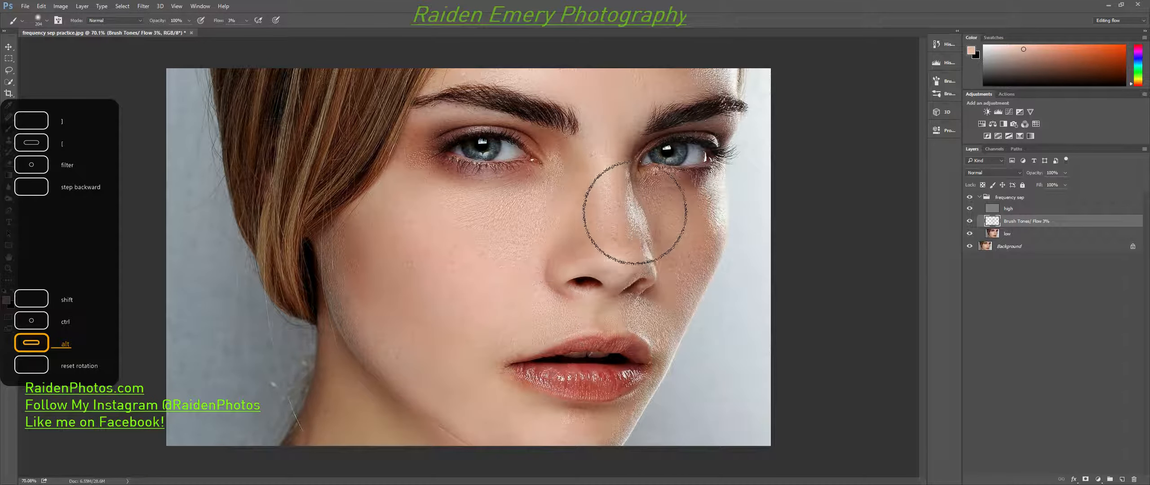
# Step: Sample a skin tone from the side of the nose and brush it over the area between nose bridge and near eye
pyautogui.press('alt')
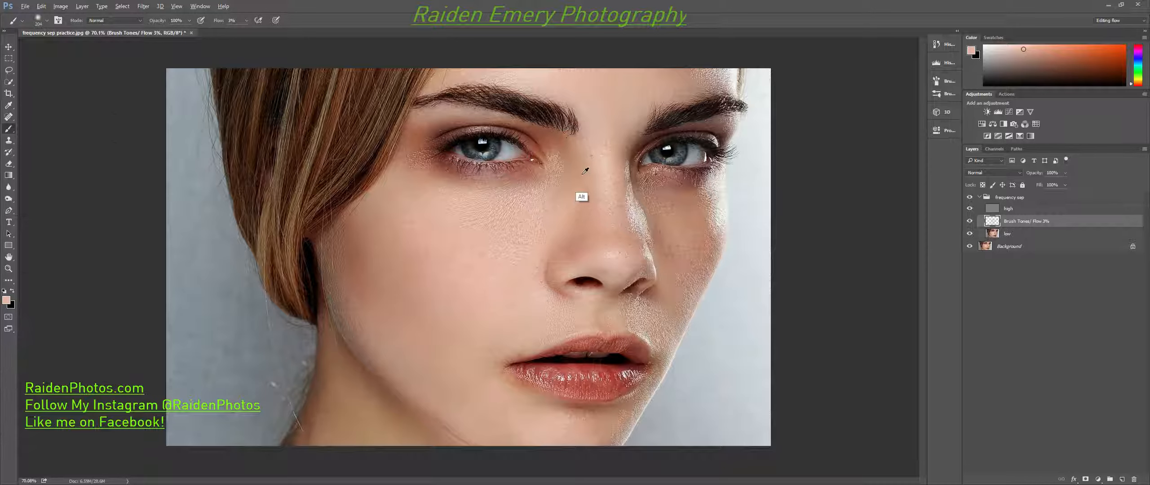
pyautogui.keyDown('alt'); pyautogui.click(588, 214); pyautogui.keyUp('alt')
pyautogui.keyDown('alt'); pyautogui.click(590, 214); pyautogui.keyUp('alt')
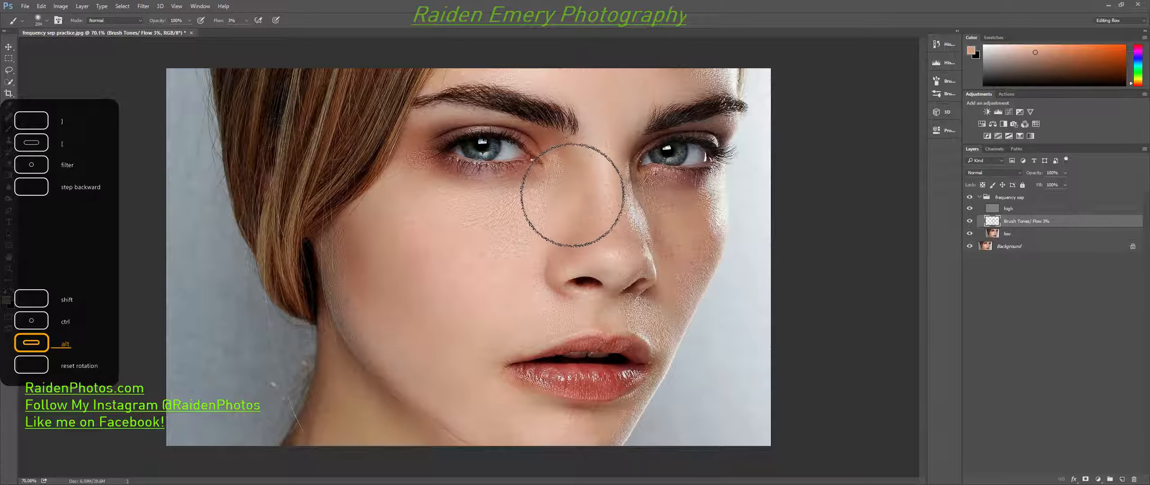
pyautogui.moveTo(586, 189)
pyautogui.mouseDown()
pyautogui.moveTo(559, 201)
pyautogui.moveTo(574, 193)
pyautogui.mouseUp()
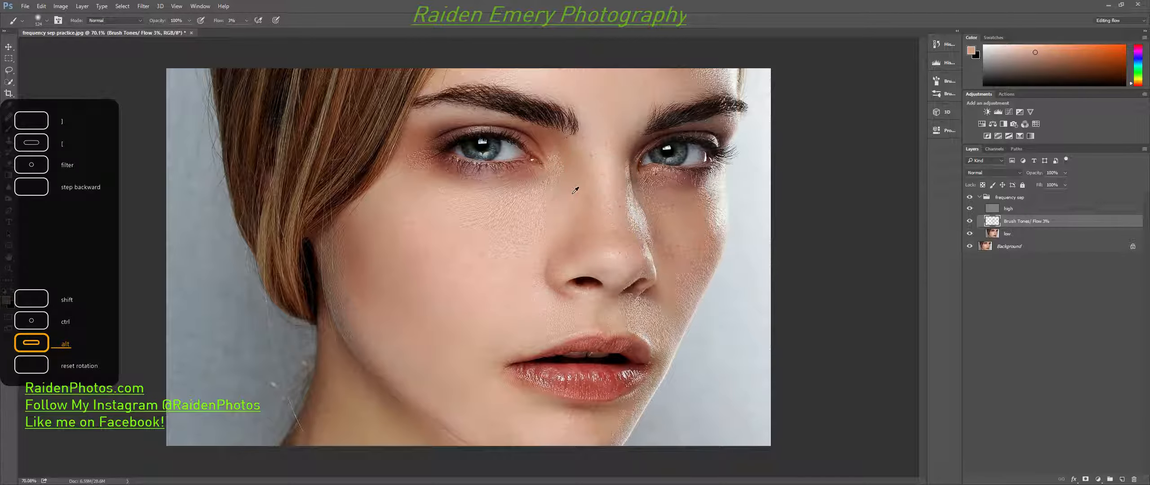
pyautogui.moveTo(572, 194)
pyautogui.mouseDown()
pyautogui.moveTo(567, 204)
pyautogui.moveTo(584, 197)
pyautogui.moveTo(573, 204)
pyautogui.mouseUp()
pyautogui.press('[')
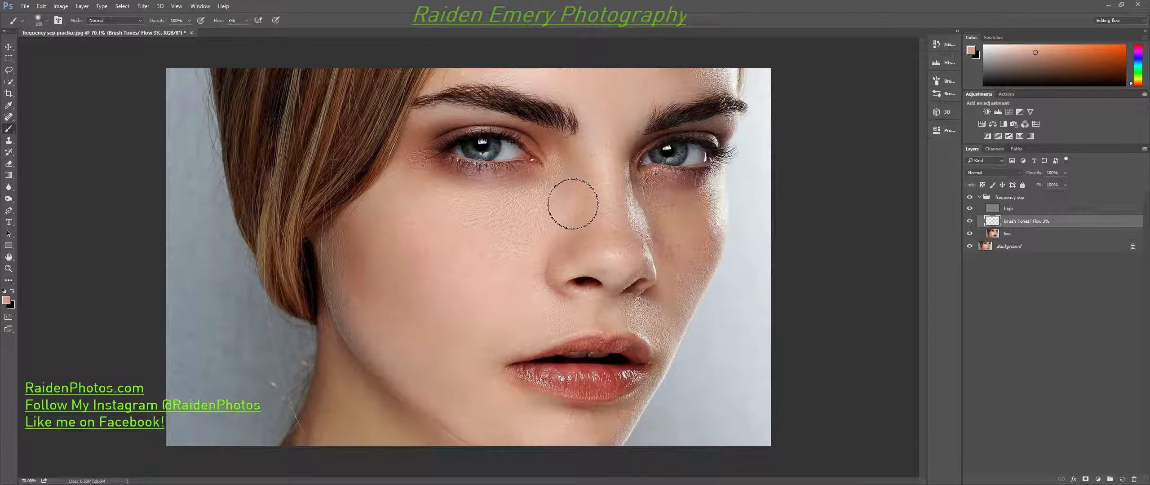
# Step: Even out the nose bridge and the near inner eye corner with a smaller brush and tones sampled beside the nose
pyautogui.press('alt')
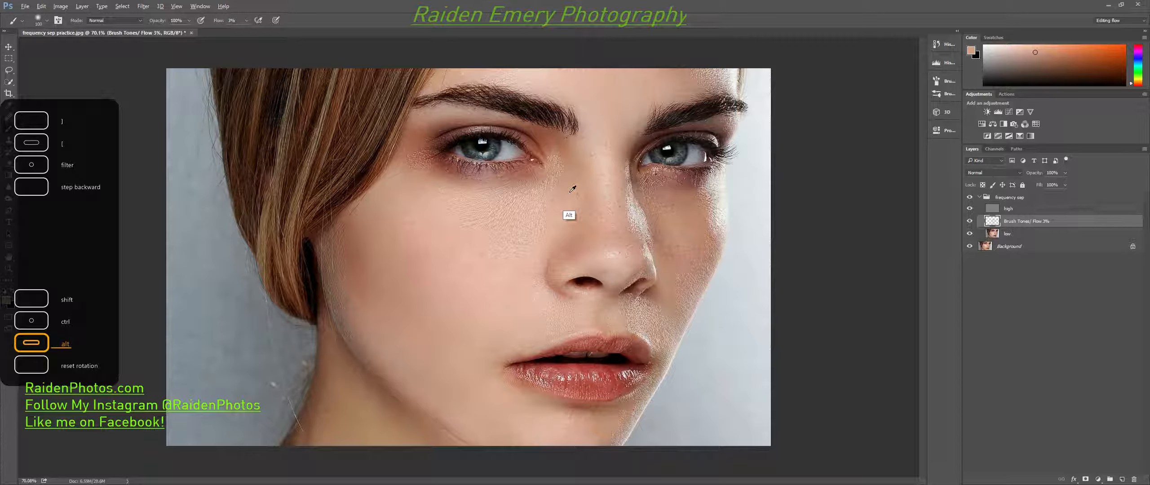
pyautogui.moveTo(576, 193)
pyautogui.mouseDown()
pyautogui.moveTo(617, 191)
pyautogui.moveTo(560, 193)
pyautogui.moveTo(653, 184)
pyautogui.moveTo(577, 185)
pyautogui.moveTo(634, 186)
pyautogui.moveTo(609, 180)
pyautogui.mouseUp()
pyautogui.moveTo(599, 136)
pyautogui.mouseDown()
pyautogui.moveTo(596, 307)
pyautogui.moveTo(594, 200)
pyautogui.moveTo(575, 136)
pyautogui.moveTo(566, 360)
pyautogui.moveTo(570, 169)
pyautogui.moveTo(530, 168)
pyautogui.moveTo(557, 163)
pyautogui.moveTo(546, 165)
pyautogui.mouseUp()
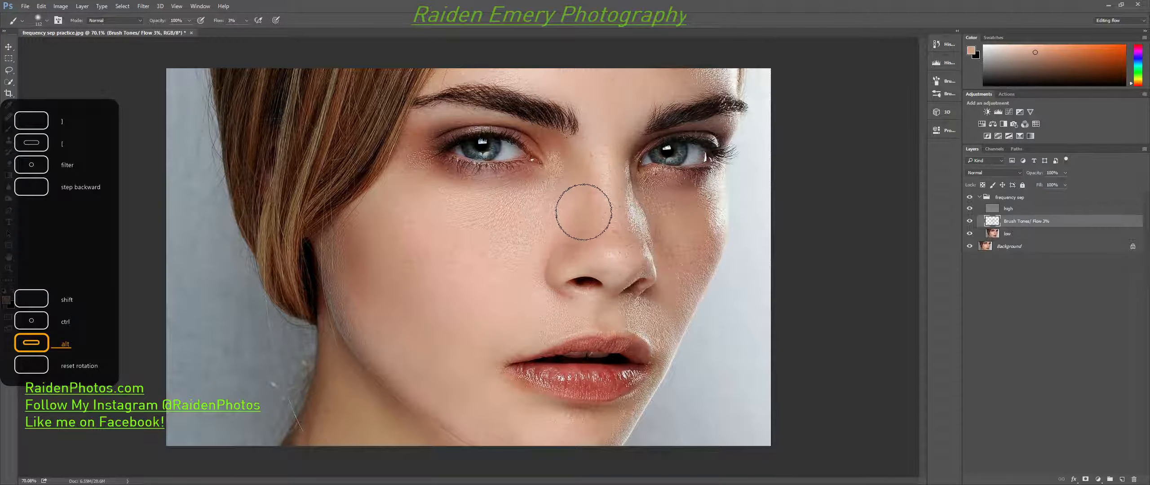
pyautogui.keyDown('alt'); pyautogui.click(587, 223); pyautogui.keyUp('alt')
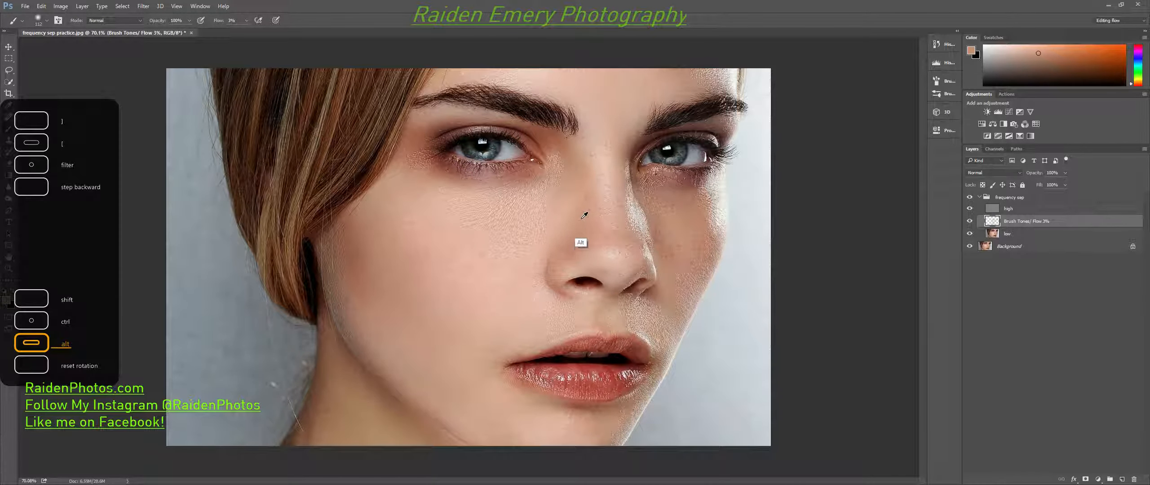
pyautogui.moveTo(572, 150)
pyautogui.mouseDown()
pyautogui.moveTo(569, 186)
pyautogui.moveTo(554, 138)
pyautogui.moveTo(539, 141)
pyautogui.moveTo(559, 161)
pyautogui.moveTo(559, 186)
pyautogui.moveTo(564, 162)
pyautogui.moveTo(548, 132)
pyautogui.moveTo(573, 172)
pyautogui.mouseUp()
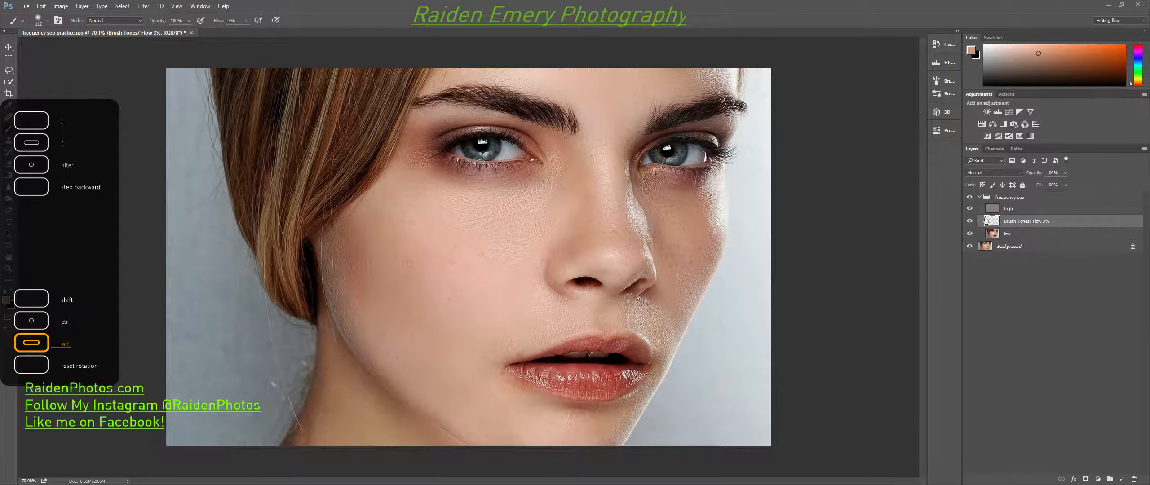
# Step: Hide and show the Brush Tones/ Flow 3% layer to check the retouching around the nose bridge
pyautogui.click(969, 221)
pyautogui.click(969, 221)
pyautogui.click(970, 222)
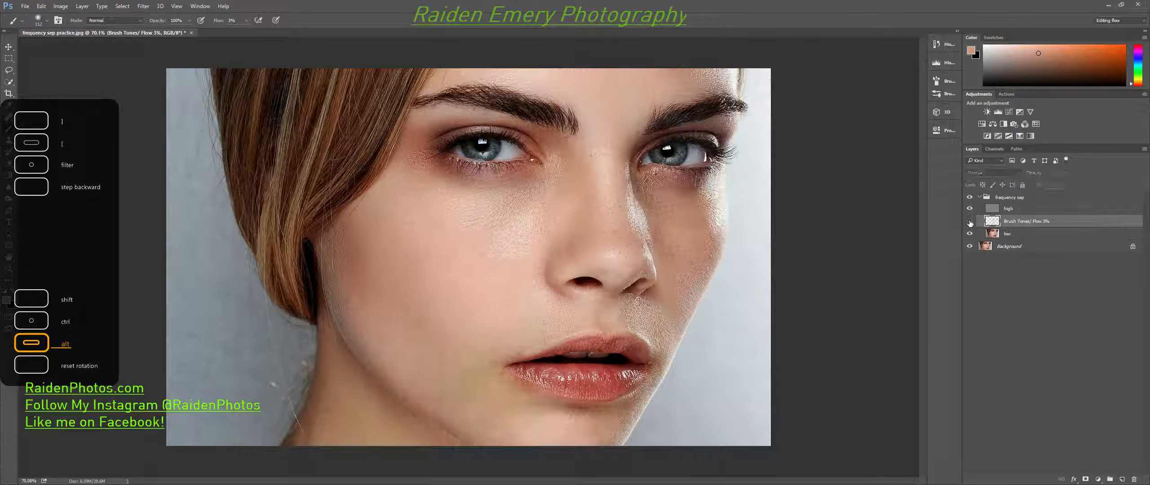
pyautogui.click(969, 222)
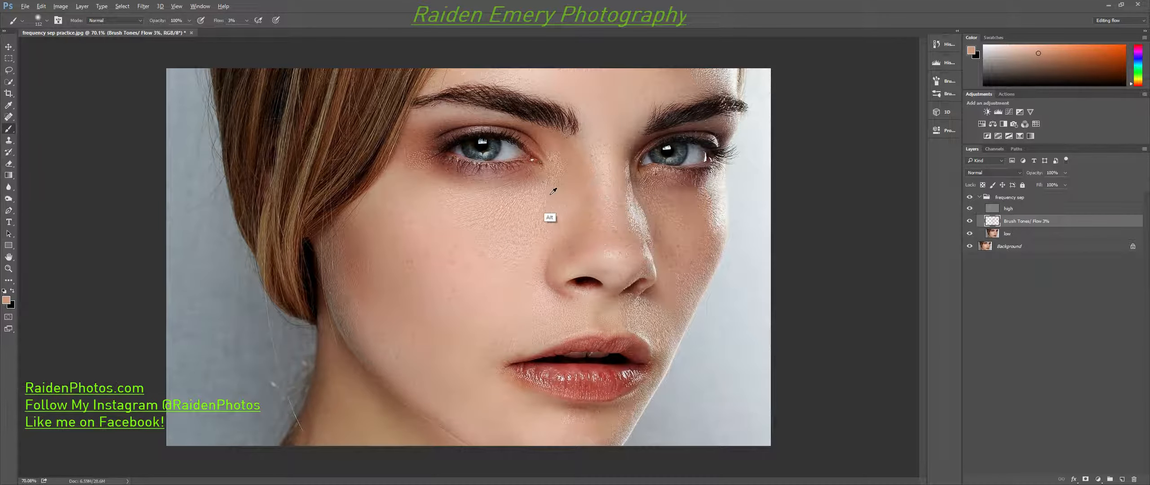
# Step: Brush a tone sampled near the inner eye corner along the skin directly under the near eye
pyautogui.keyDown('alt'); pyautogui.click(533, 175); pyautogui.keyUp('alt')
pyautogui.moveTo(530, 180)
pyautogui.mouseDown()
pyautogui.moveTo(457, 175)
pyautogui.moveTo(496, 183)
pyautogui.moveTo(527, 174)
pyautogui.moveTo(475, 172)
pyautogui.moveTo(531, 174)
pyautogui.moveTo(447, 163)
pyautogui.moveTo(517, 175)
pyautogui.mouseUp()
pyautogui.moveTo(431, 165)
pyautogui.mouseDown()
pyautogui.moveTo(474, 173)
pyautogui.moveTo(434, 153)
pyautogui.moveTo(448, 165)
pyautogui.mouseUp()
pyautogui.keyDown('alt'); pyautogui.click(448, 203); pyautogui.keyUp('alt')
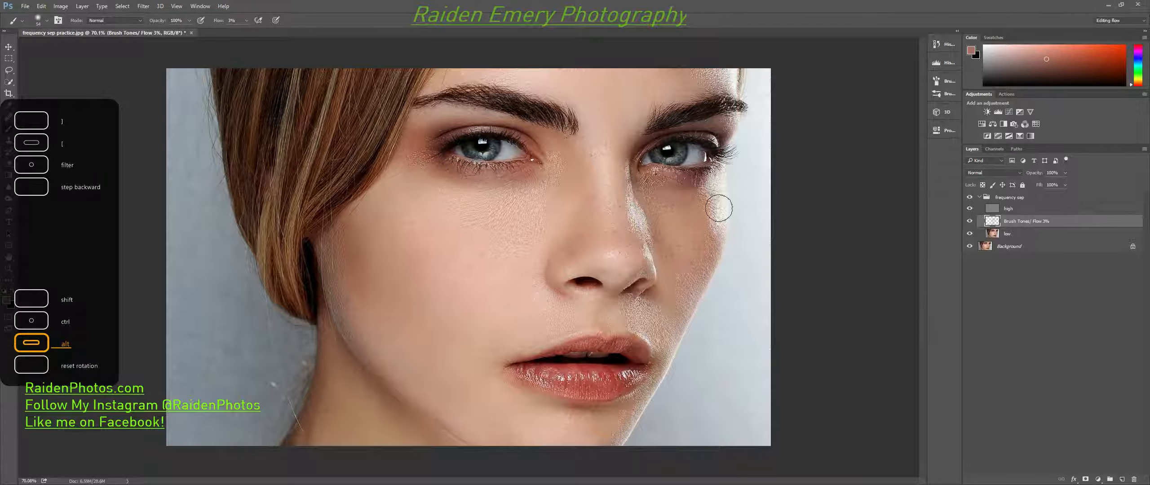
# Step: Sample the darker skin tone under the far eye and brush it along the lower eyelid area
pyautogui.keyDown('alt'); pyautogui.click(687, 179); pyautogui.keyUp('alt')
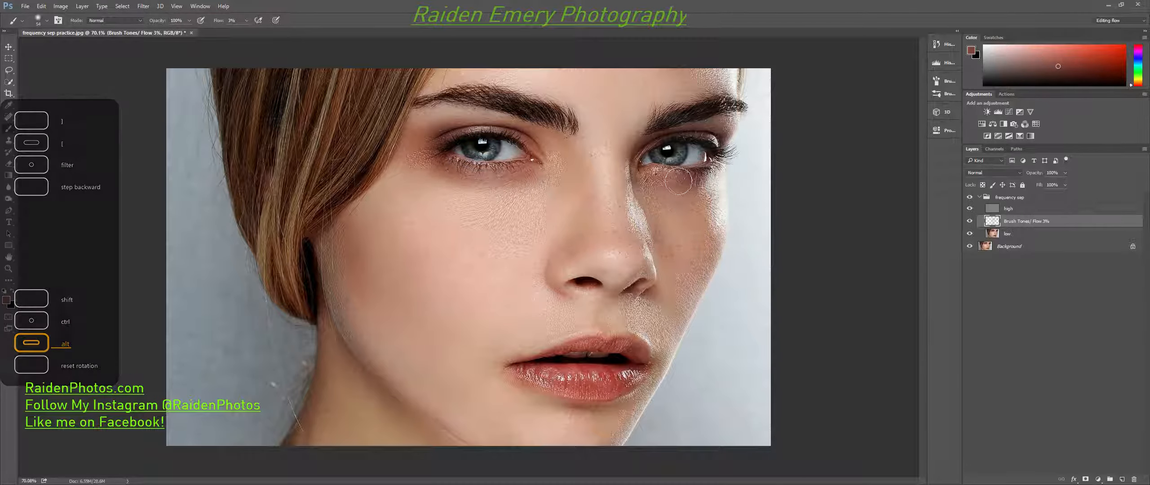
pyautogui.moveTo(663, 179)
pyautogui.mouseDown()
pyautogui.moveTo(685, 180)
pyautogui.moveTo(720, 208)
pyautogui.moveTo(712, 184)
pyautogui.mouseUp()
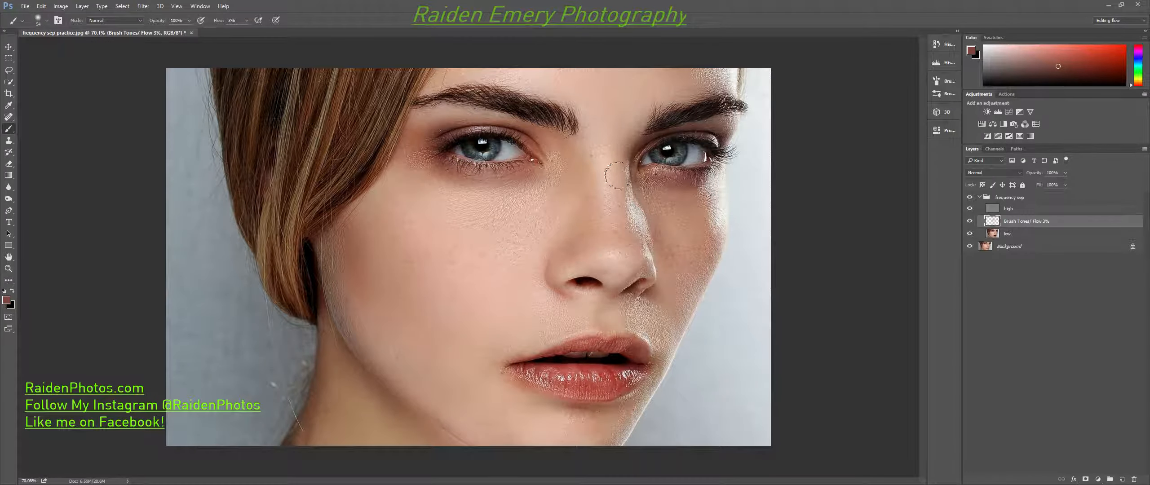
pyautogui.press('alt')
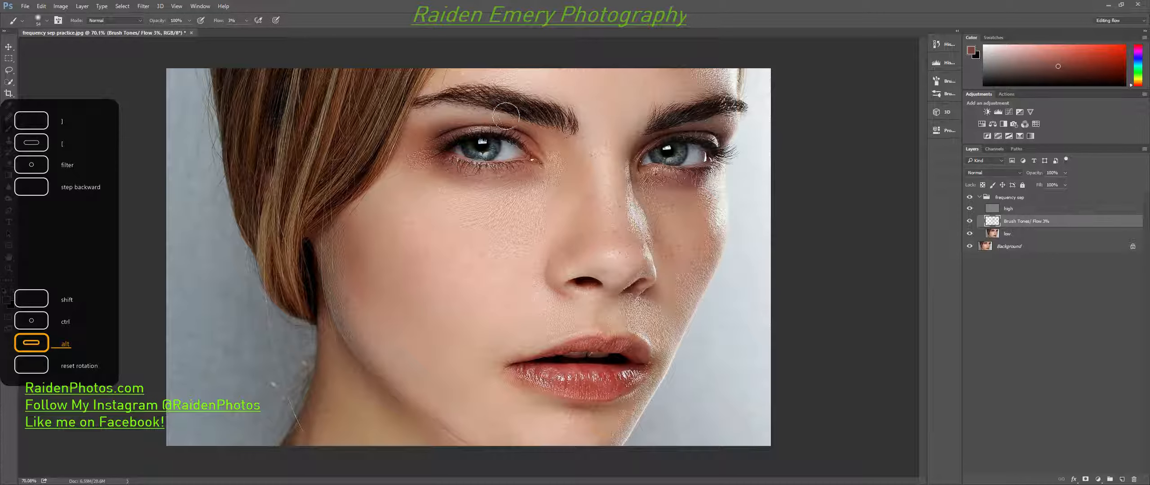
# Step: Even out the skin below the lower lip with tones sampled around it, and compare with the brush tones layer hidden
pyautogui.press('alt')
pyautogui.keyDown('alt'); pyautogui.click(583, 413); pyautogui.keyUp('alt')
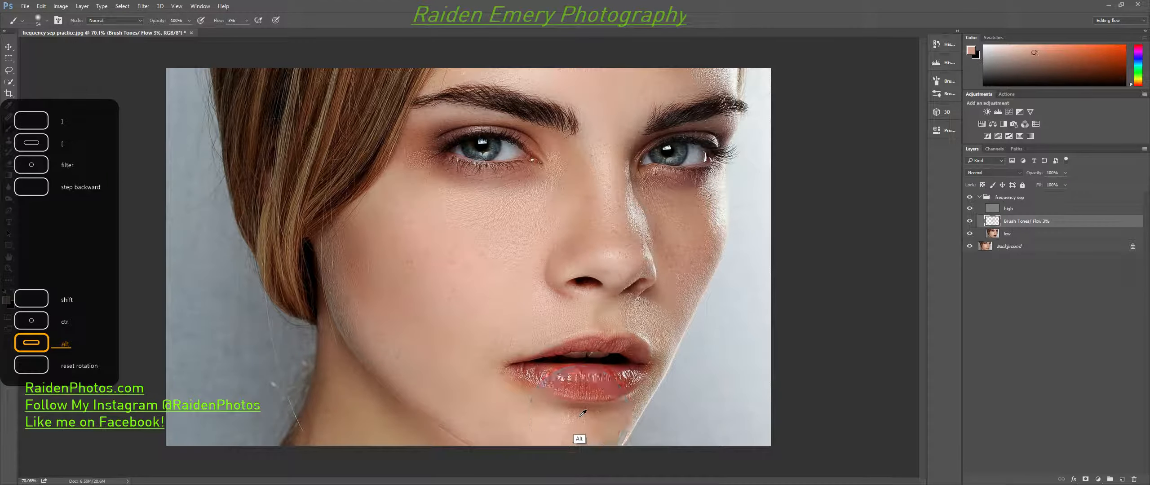
pyautogui.keyDown('alt'); pyautogui.click(609, 404); pyautogui.keyUp('alt')
pyautogui.keyDown('alt'); pyautogui.click(614, 407); pyautogui.keyUp('alt')
pyautogui.moveTo(594, 411); pyautogui.dragTo(592, 410)
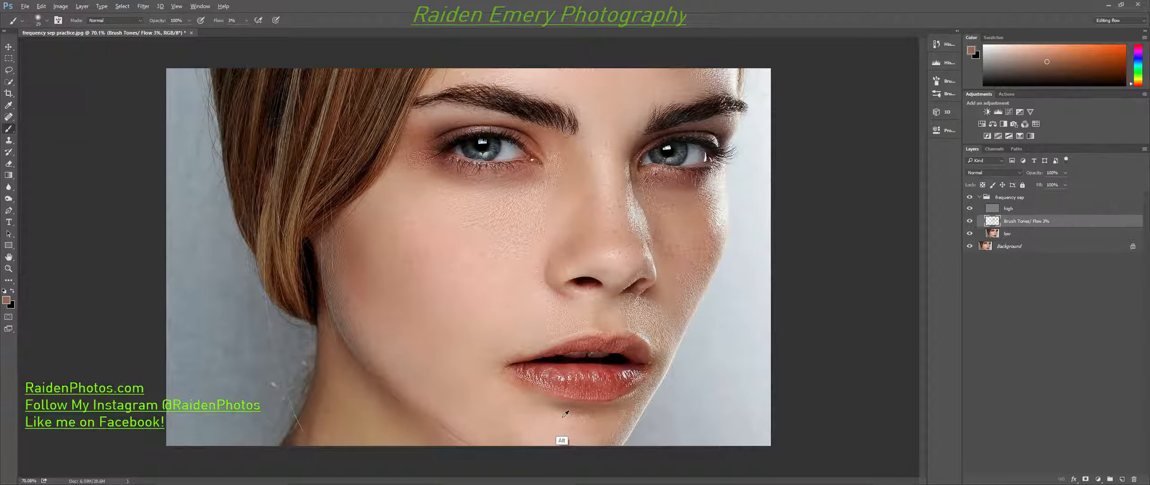
pyautogui.keyDown('alt'); pyautogui.click(542, 414); pyautogui.keyUp('alt')
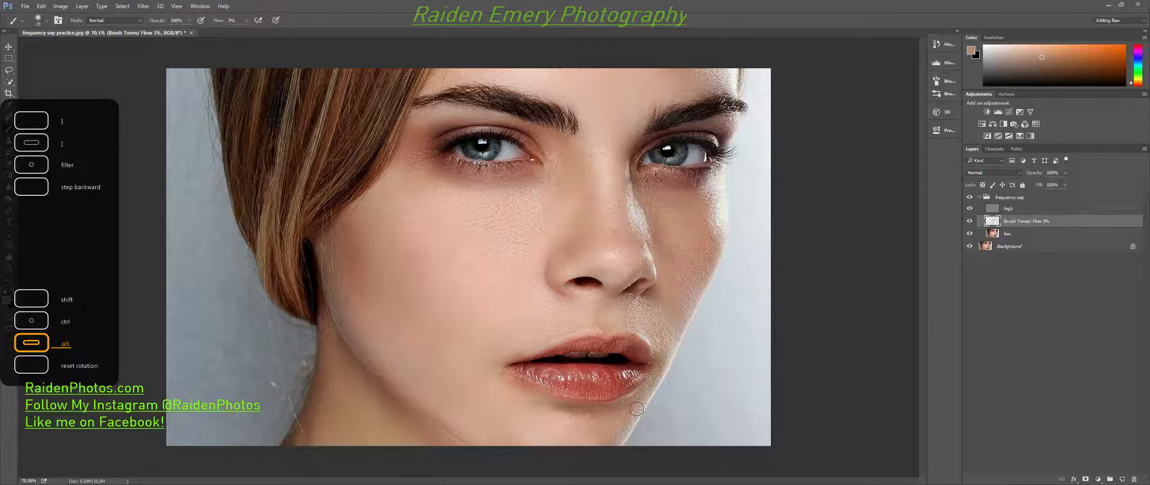
pyautogui.keyDown('alt'); pyautogui.click(540, 410); pyautogui.keyUp('alt')
pyautogui.click(969, 221)
pyautogui.click(969, 221)
pyautogui.click(969, 221)
pyautogui.keyDown('alt'); pyautogui.click(555, 414); pyautogui.keyUp('alt')
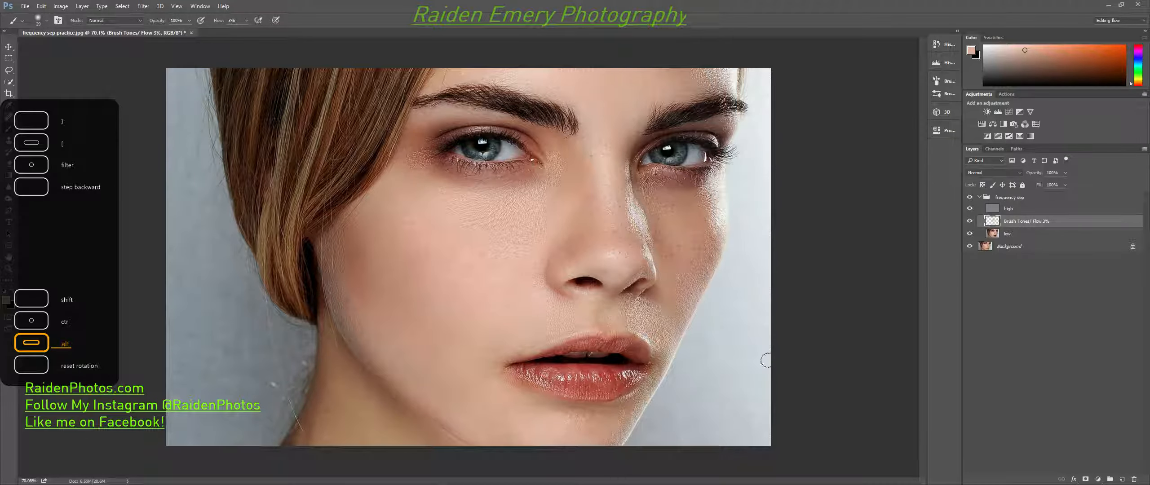
# Step: Compare the portrait before and after by hiding and showing the whole frequency sep group repeatedly
pyautogui.click(969, 198)
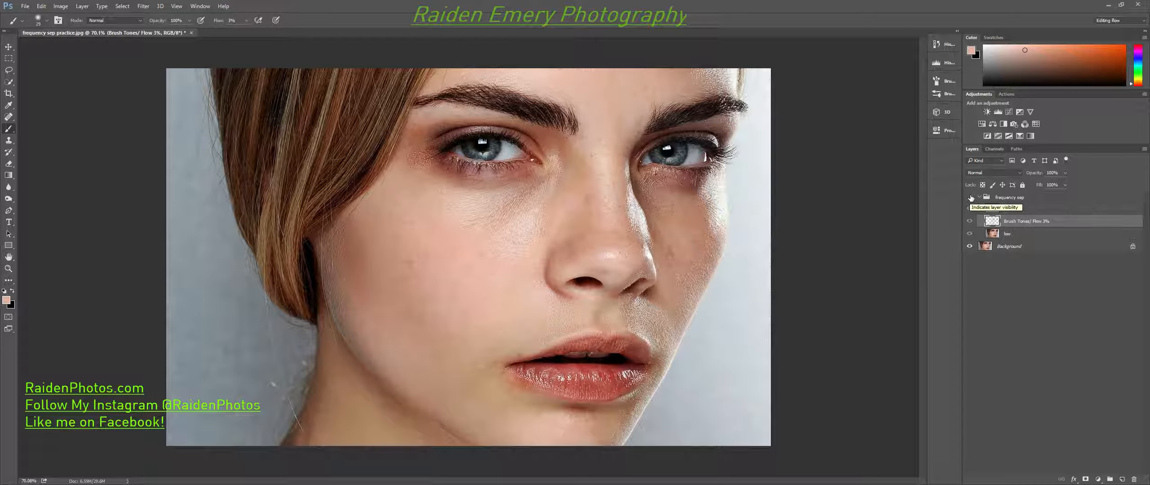
pyautogui.click(970, 197)
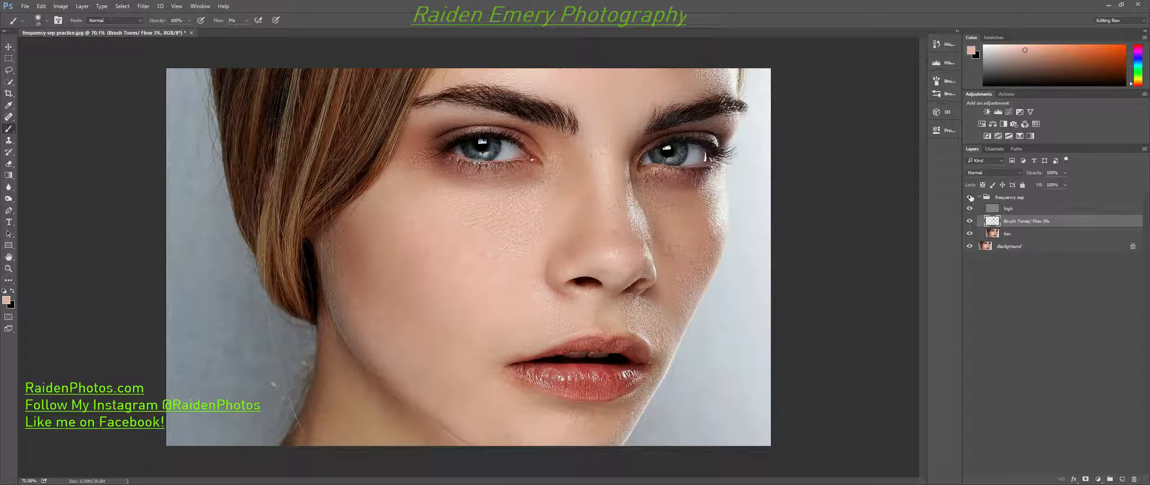
pyautogui.click(970, 198)
pyautogui.click(970, 198)
pyautogui.click(970, 198)
pyautogui.click(970, 198)
pyautogui.click(971, 197)
pyautogui.click(970, 198)
pyautogui.click(971, 198)
pyautogui.click(971, 198)
pyautogui.click(970, 197)
pyautogui.click(971, 197)
pyautogui.click(970, 198)
pyautogui.click(971, 198)
pyautogui.click(971, 199)
pyautogui.click(970, 198)
pyautogui.click(971, 198)
pyautogui.click(971, 198)
# Step: Collapse the frequency sep group, add a new layer above it, and choose the Spot Healing Brush
pyautogui.click(980, 198)
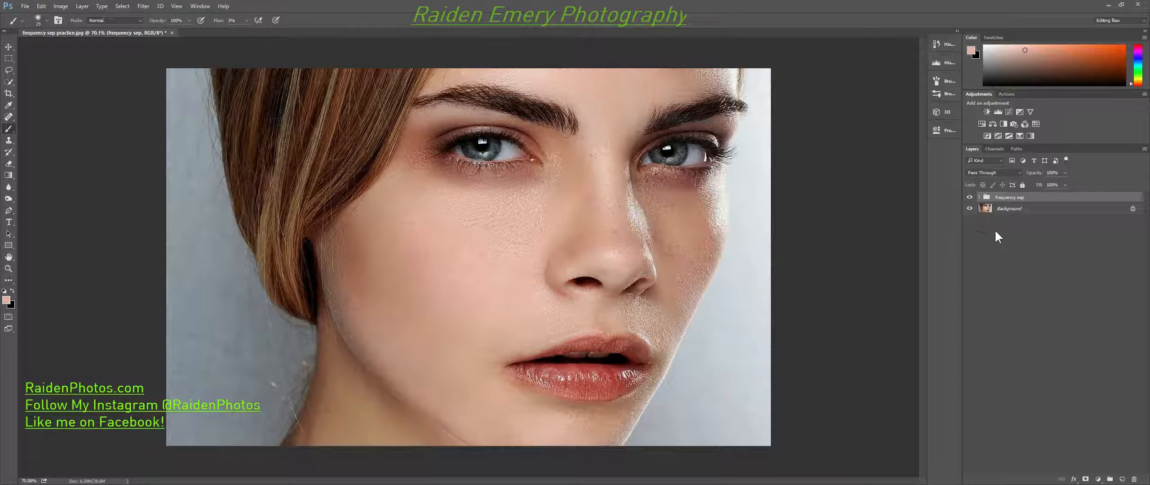
pyautogui.click(1122, 479)
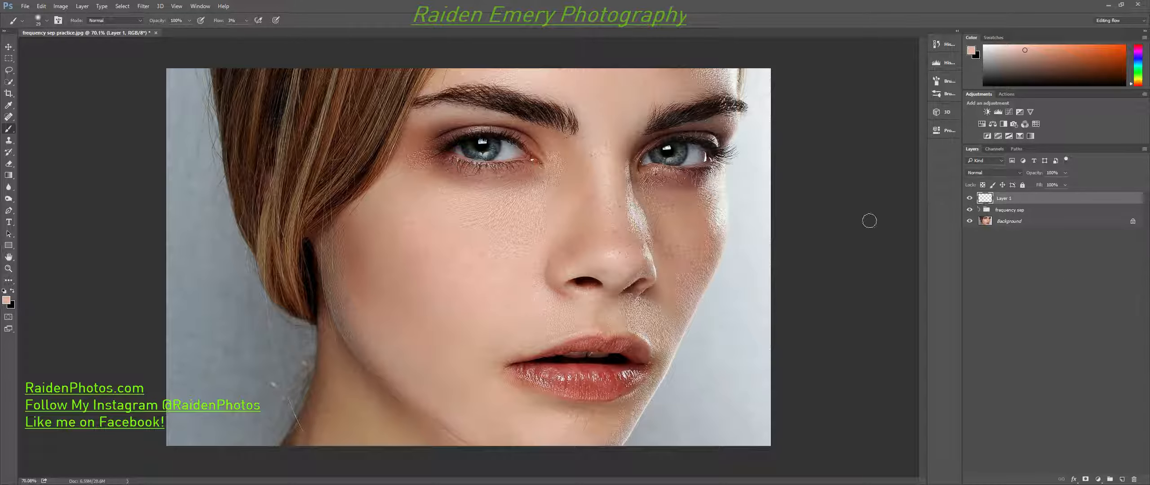
pyautogui.click(9, 118)
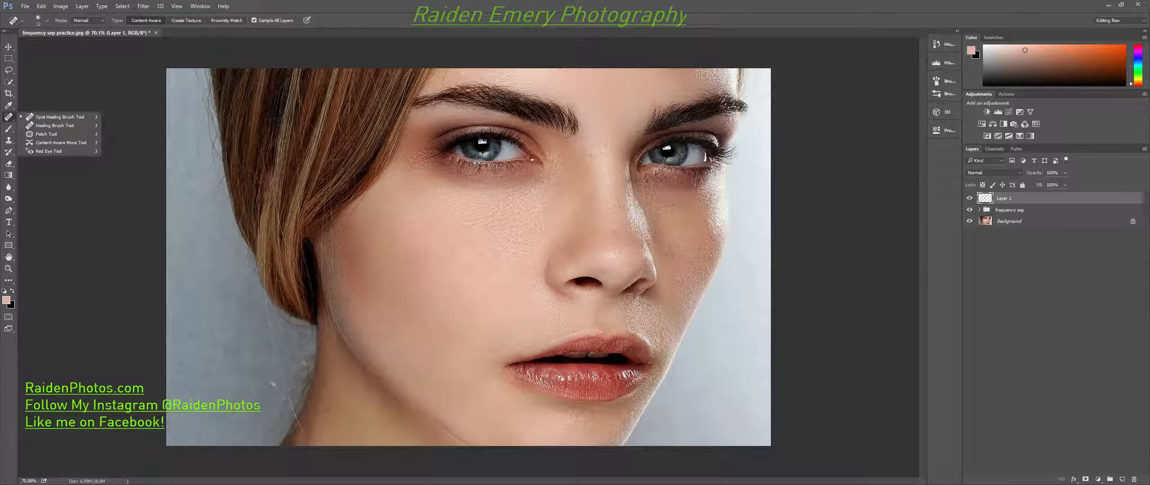
pyautogui.click(502, 374)
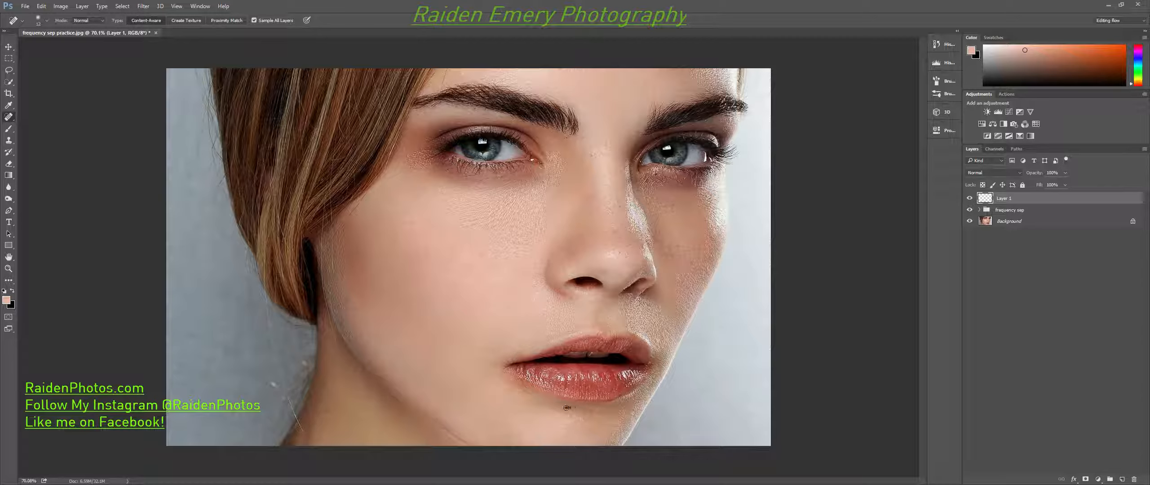
# Step: Spot-heal the small blemishes below the lower lip, on the near cheek and on the nose
pyautogui.moveTo(567, 407); pyautogui.dragTo(599, 409)
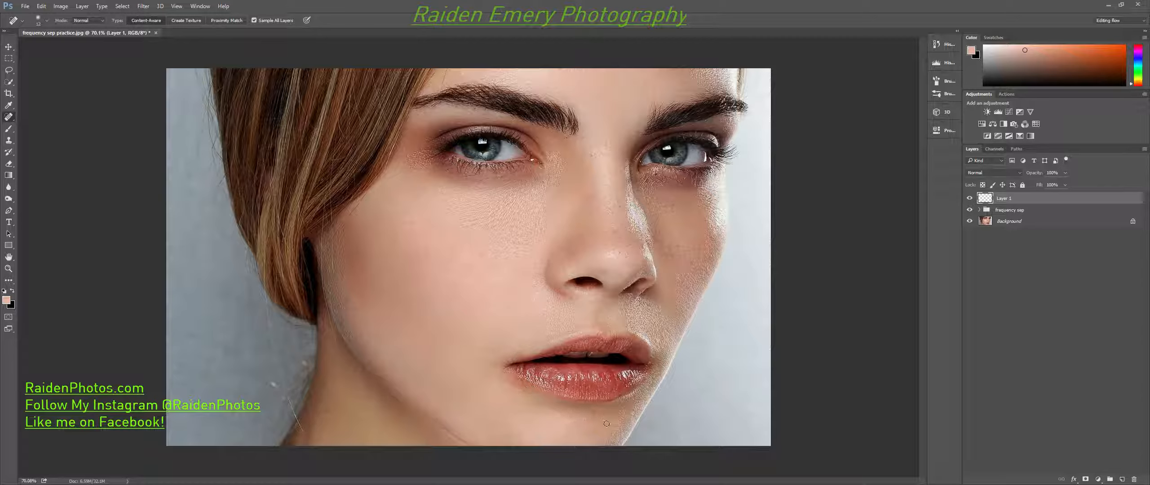
pyautogui.click(583, 410)
pyautogui.click(513, 243)
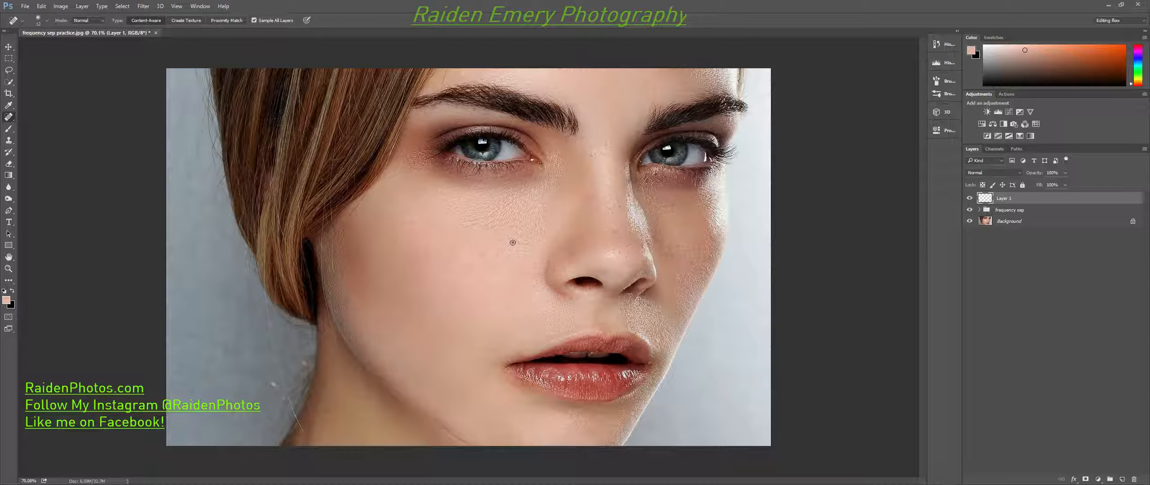
pyautogui.click(588, 200)
# Step: Spot-heal the fine hairs beside the near mouth corner on the new layer and compare with that layer hidden
pyautogui.scroll(5, 481, 355)
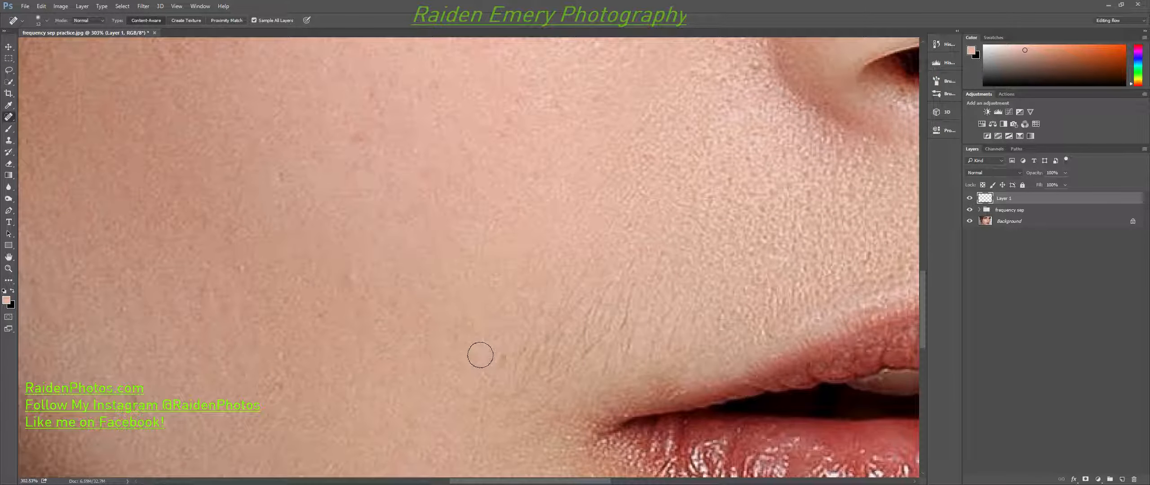
pyautogui.press('alt')
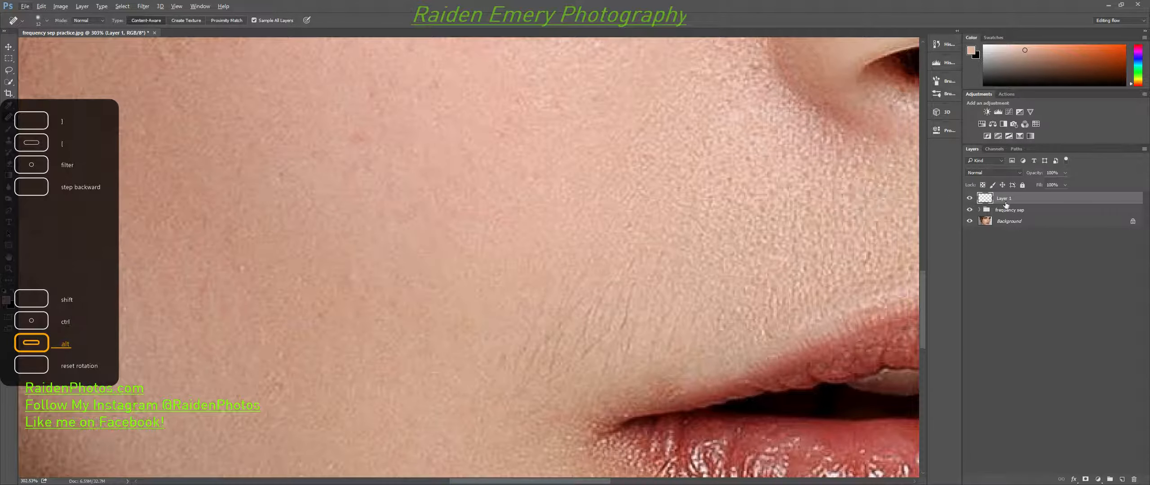
pyautogui.moveTo(547, 334)
pyautogui.mouseDown()
pyautogui.moveTo(527, 339)
pyautogui.moveTo(515, 366)
pyautogui.moveTo(500, 364)
pyautogui.moveTo(524, 372)
pyautogui.moveTo(522, 386)
pyautogui.moveTo(585, 298)
pyautogui.mouseUp()
pyautogui.press('alt')
pyautogui.moveTo(539, 353); pyautogui.dragTo(547, 332)
pyautogui.click(534, 355)
pyautogui.click(970, 198)
pyautogui.click(970, 199)
pyautogui.click(971, 199)
# Step: Expand the frequency sep group, select the high layer, and turn off Sample All Layers for the Spot Healing Brush
pyautogui.click(980, 210)
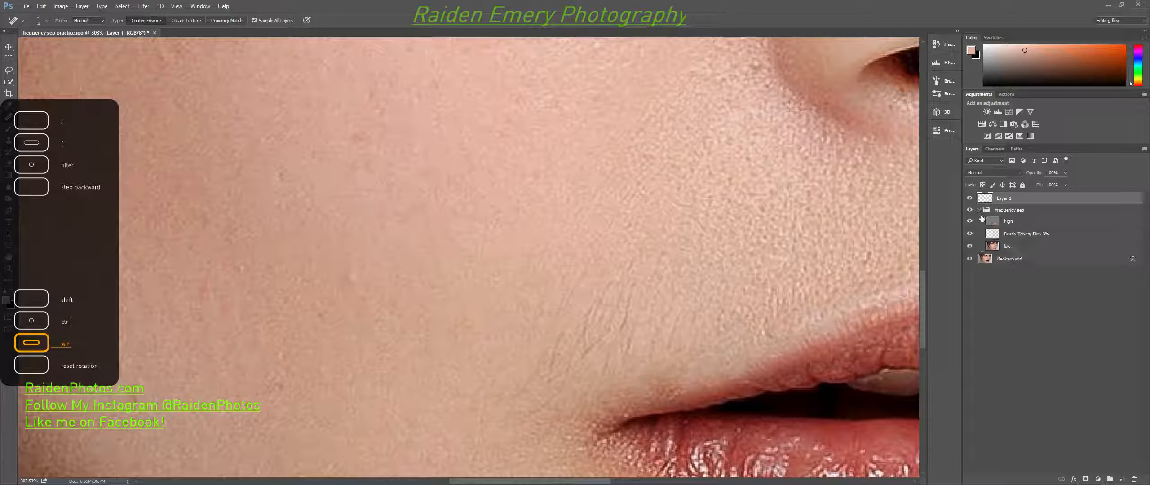
pyautogui.click(1007, 222)
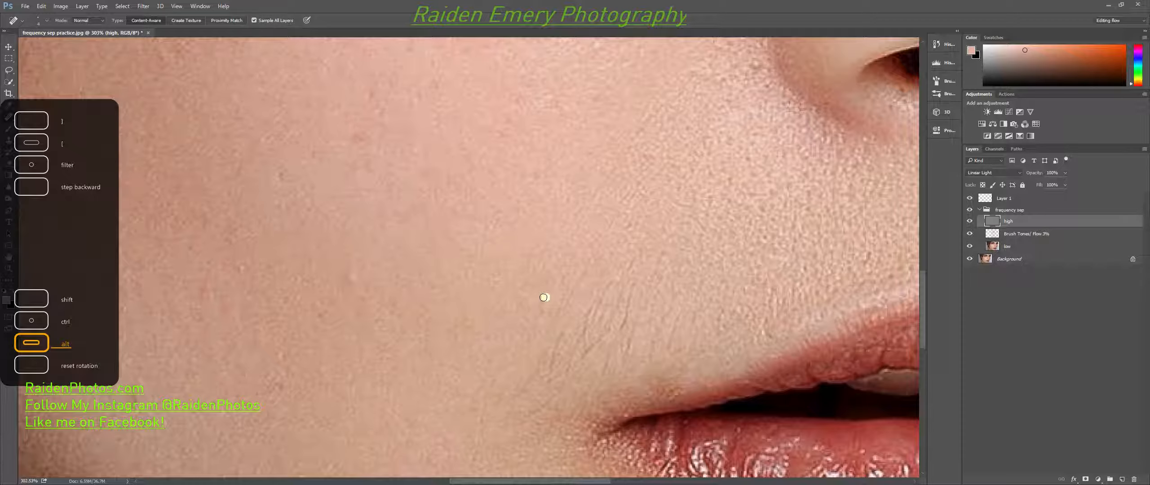
pyautogui.scroll(-6, 543, 298)
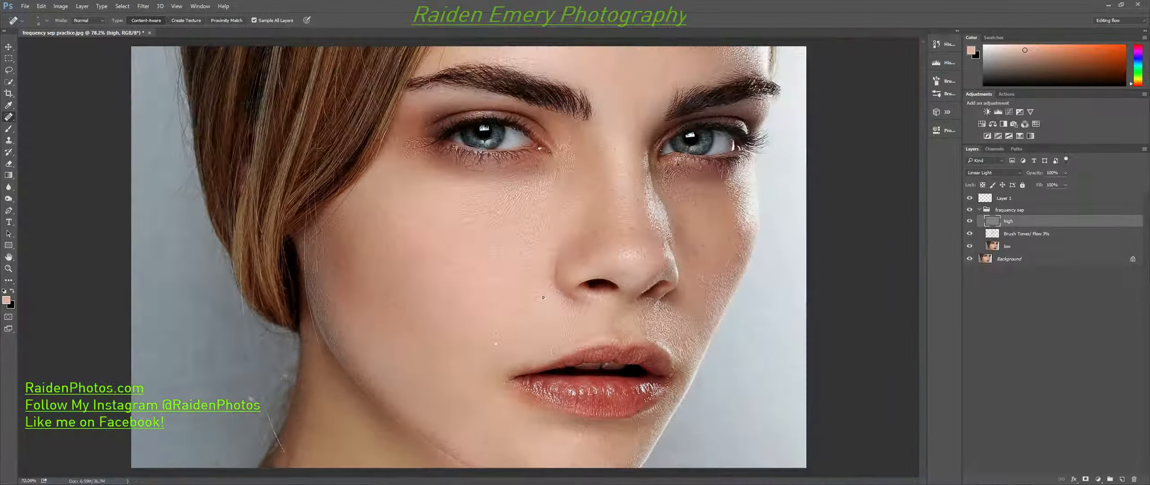
pyautogui.scroll(-1, 543, 297)
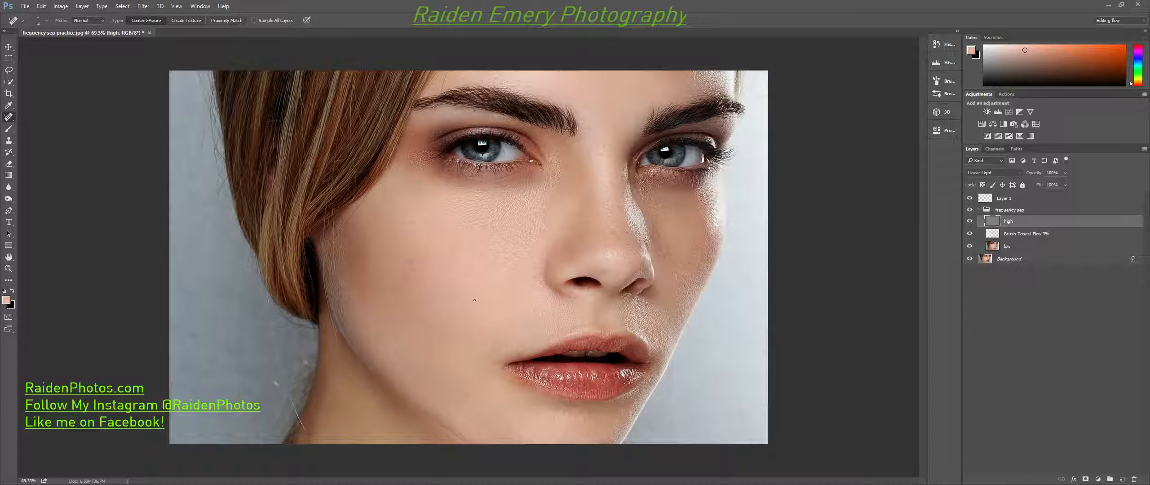
# Step: Spot-heal the fine hairs beside the near mouth corner directly on the high layer
pyautogui.scroll(5, 474, 300)
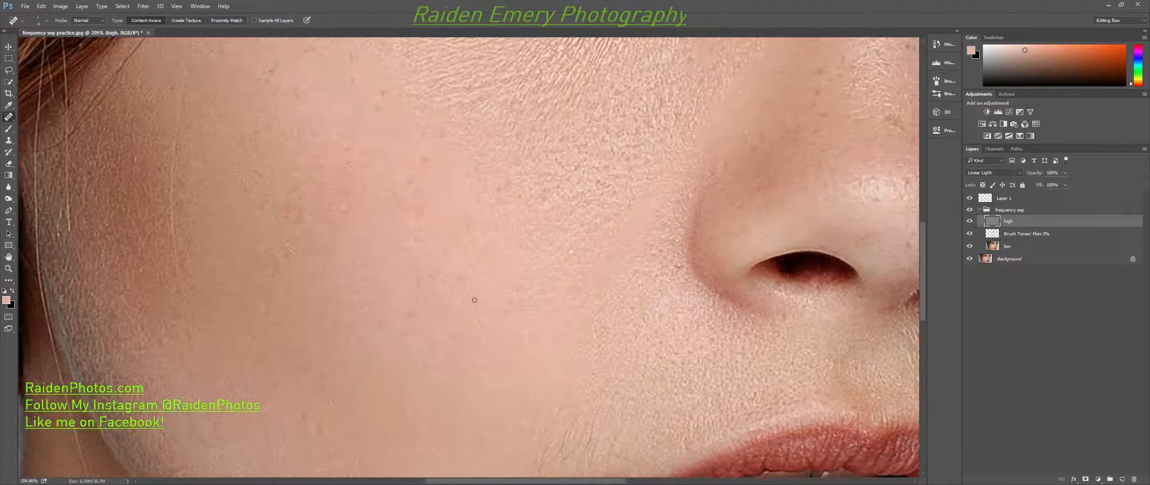
pyautogui.moveTo(544, 390); pyautogui.dragTo(569, 287)
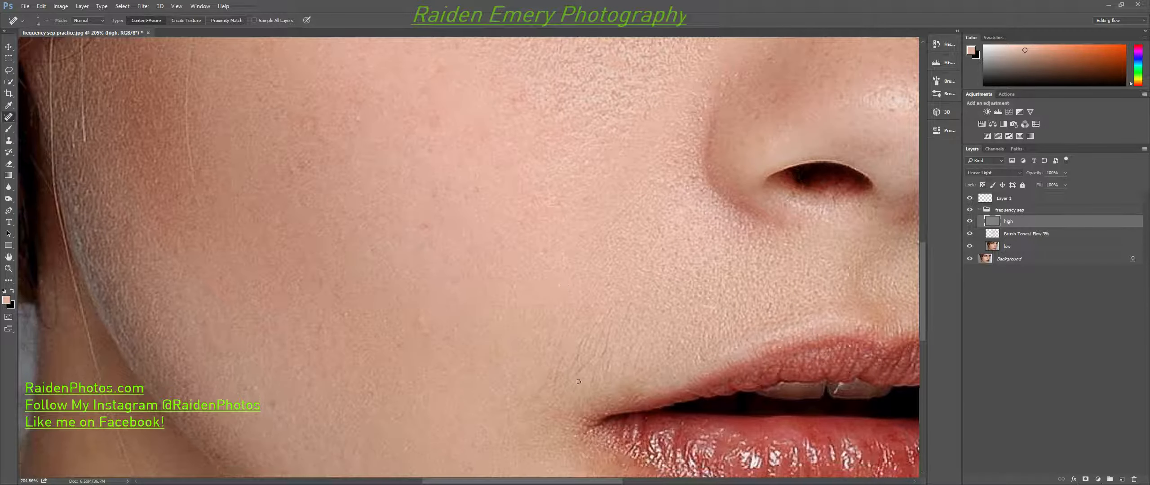
pyautogui.moveTo(556, 385)
pyautogui.mouseDown()
pyautogui.moveTo(560, 365)
pyautogui.moveTo(582, 352)
pyautogui.moveTo(551, 388)
pyautogui.moveTo(558, 367)
pyautogui.mouseUp()
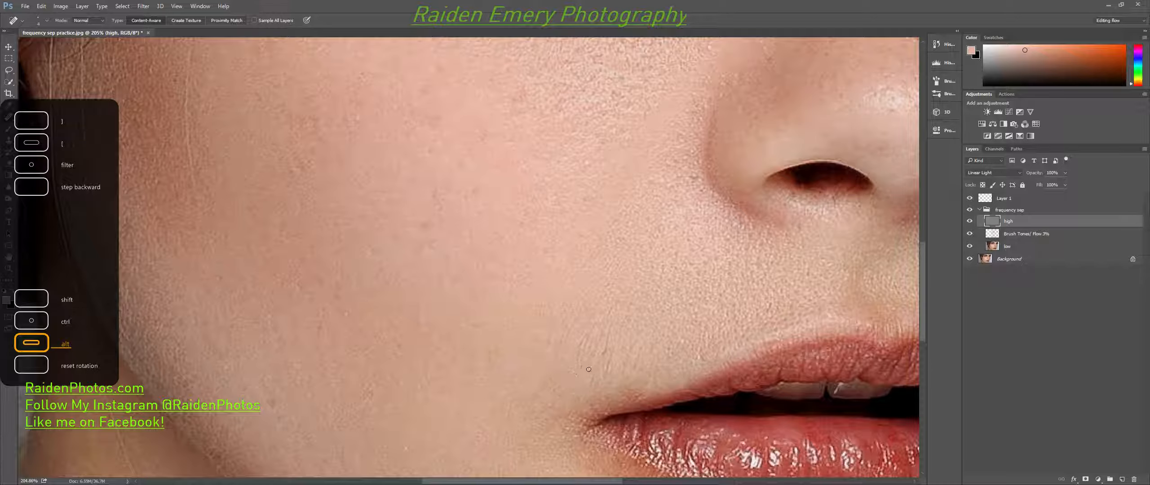
pyautogui.moveTo(580, 352); pyautogui.dragTo(581, 351)
pyautogui.moveTo(608, 335); pyautogui.dragTo(603, 378)
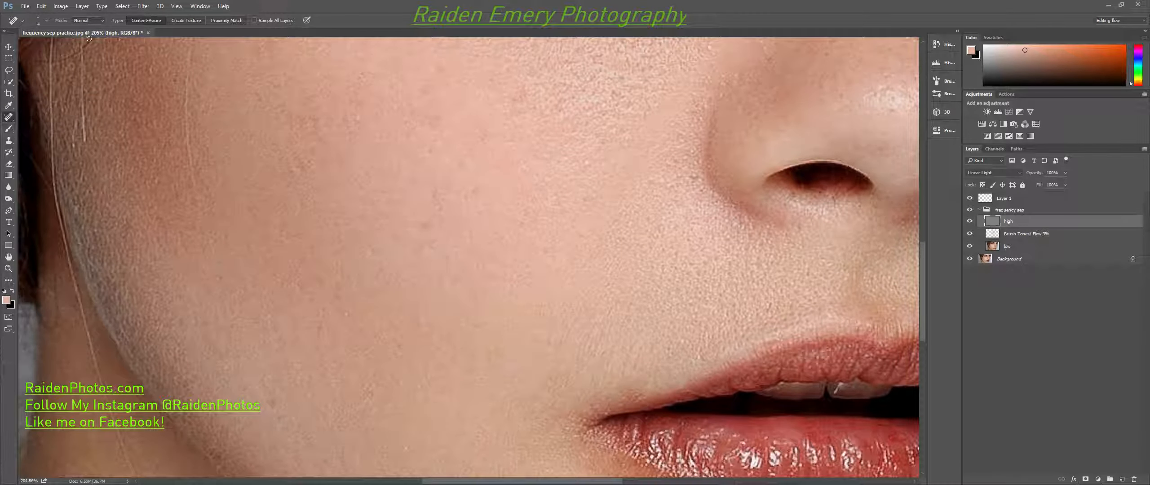
# Step: Set the Spot Healing Brush to Lighten mode and heal the remaining fine hairs around and above the near mouth corner
pyautogui.click(99, 21)
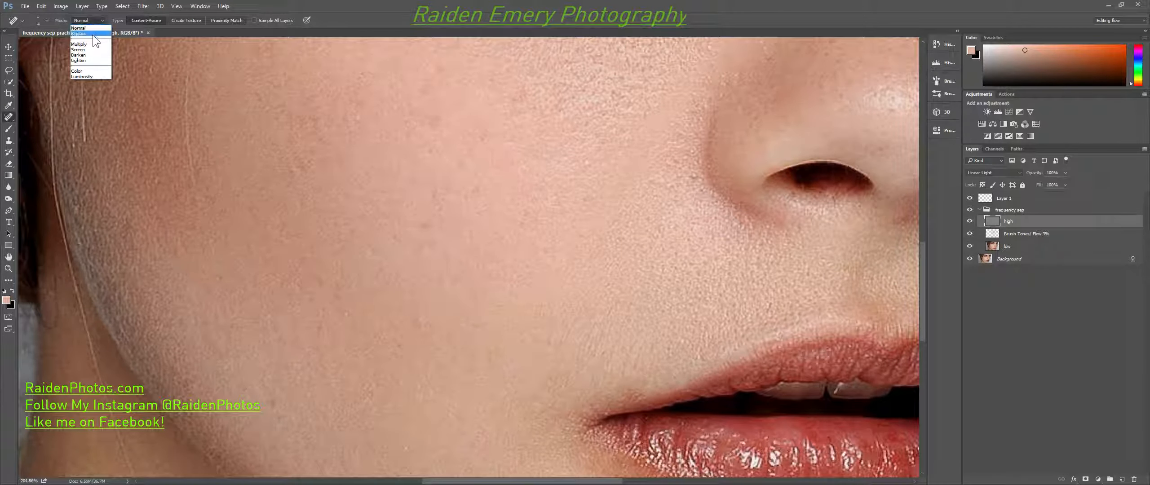
pyautogui.click(88, 60)
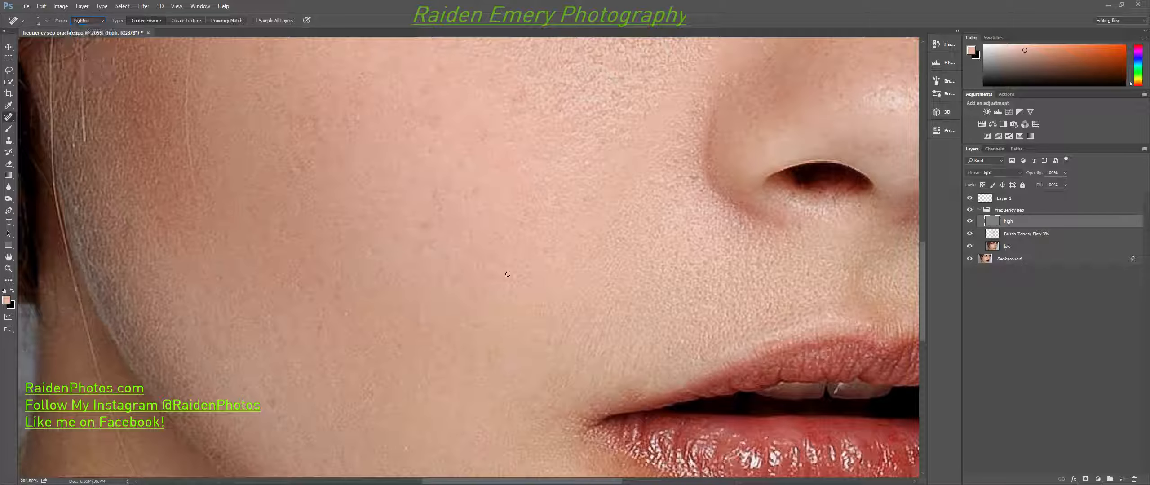
pyautogui.press('alt')
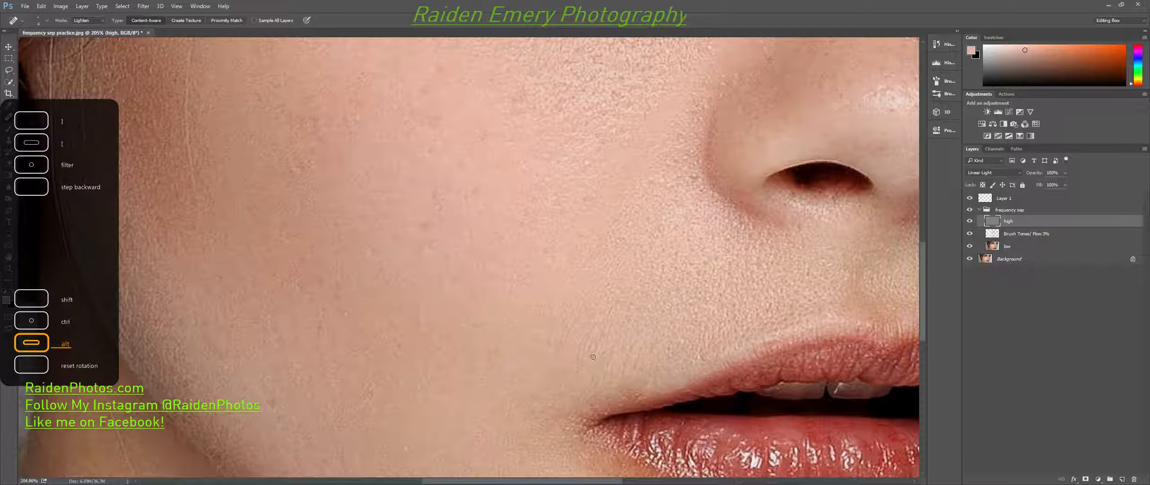
pyautogui.moveTo(590, 338)
pyautogui.mouseDown()
pyautogui.moveTo(577, 353)
pyautogui.moveTo(613, 307)
pyautogui.moveTo(597, 328)
pyautogui.moveTo(604, 317)
pyautogui.moveTo(622, 336)
pyautogui.mouseUp()
pyautogui.click(613, 325)
pyautogui.moveTo(598, 376); pyautogui.dragTo(592, 388)
pyautogui.moveTo(539, 413); pyautogui.dragTo(557, 401)
pyautogui.moveTo(637, 371)
pyautogui.mouseDown()
pyautogui.moveTo(646, 349)
pyautogui.moveTo(625, 366)
pyautogui.moveTo(634, 345)
pyautogui.moveTo(654, 345)
pyautogui.moveTo(658, 324)
pyautogui.mouseUp()
pyautogui.moveTo(628, 355); pyautogui.dragTo(630, 344)
pyautogui.moveTo(627, 355); pyautogui.dragTo(599, 350)
pyautogui.moveTo(672, 353)
pyautogui.mouseDown()
pyautogui.moveTo(667, 344)
pyautogui.moveTo(699, 346)
pyautogui.moveTo(689, 328)
pyautogui.mouseUp()
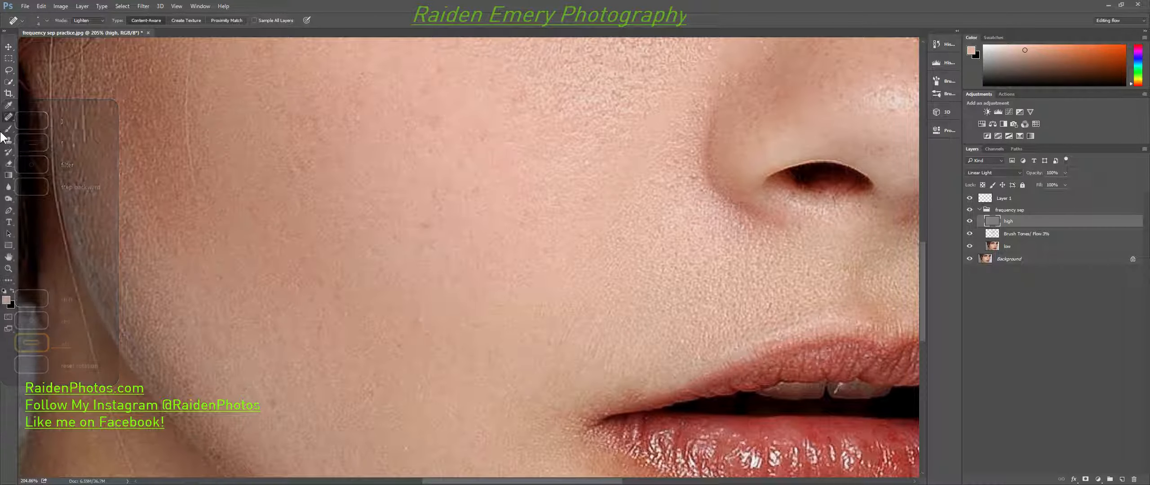
# Step: Try the Patch tool on the skin above the near mouth corner and beside the nose, deselecting after each patch
pyautogui.moveTo(9, 121); pyautogui.dragTo(34, 133)
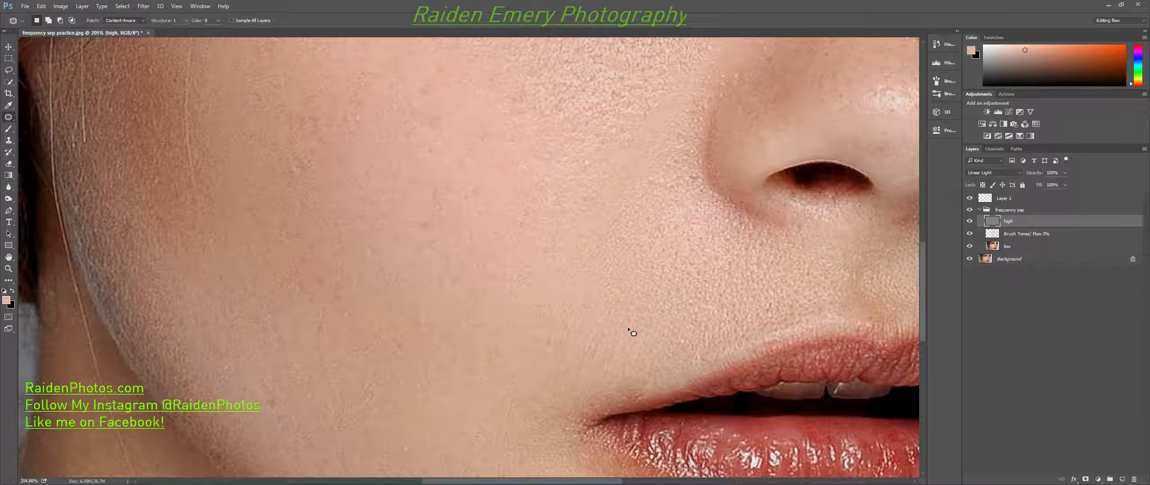
pyautogui.moveTo(632, 292)
pyautogui.mouseDown()
pyautogui.moveTo(597, 300)
pyautogui.moveTo(580, 378)
pyautogui.moveTo(704, 330)
pyautogui.moveTo(633, 292)
pyautogui.mouseUp()
pyautogui.moveTo(624, 330)
pyautogui.mouseDown()
pyautogui.moveTo(520, 331)
pyautogui.moveTo(555, 300)
pyautogui.moveTo(562, 308)
pyautogui.mouseUp()
pyautogui.hotkey('ctrl', 'd')
pyautogui.moveTo(703, 281)
pyautogui.mouseDown()
pyautogui.moveTo(619, 297)
pyautogui.moveTo(764, 295)
pyautogui.moveTo(684, 255)
pyautogui.mouseUp()
pyautogui.hotkey('ctrl', 'd')
# Step: Step back through the history to undo the recent Patch tool edits
pyautogui.hotkey('ctrl', 'alt', 'z')
pyautogui.hotkey('ctrl', 'alt', 'z')
pyautogui.hotkey('ctrl', 'alt', 'z')
pyautogui.hotkey('ctrl', 'alt', 'z')
pyautogui.hotkey('ctrl', 'alt', 'z')
pyautogui.hotkey('ctrl', 'alt', 'z')
pyautogui.hotkey('ctrl', 'alt', 'z')
# Step: Outline a small area above the upper lip with the Patch tool, deselect it, and return to the Spot Healing Brush
pyautogui.moveTo(762, 314)
pyautogui.mouseDown()
pyautogui.moveTo(776, 303)
pyautogui.moveTo(767, 319)
pyautogui.mouseUp()
pyautogui.hotkey('ctrl', 'd')
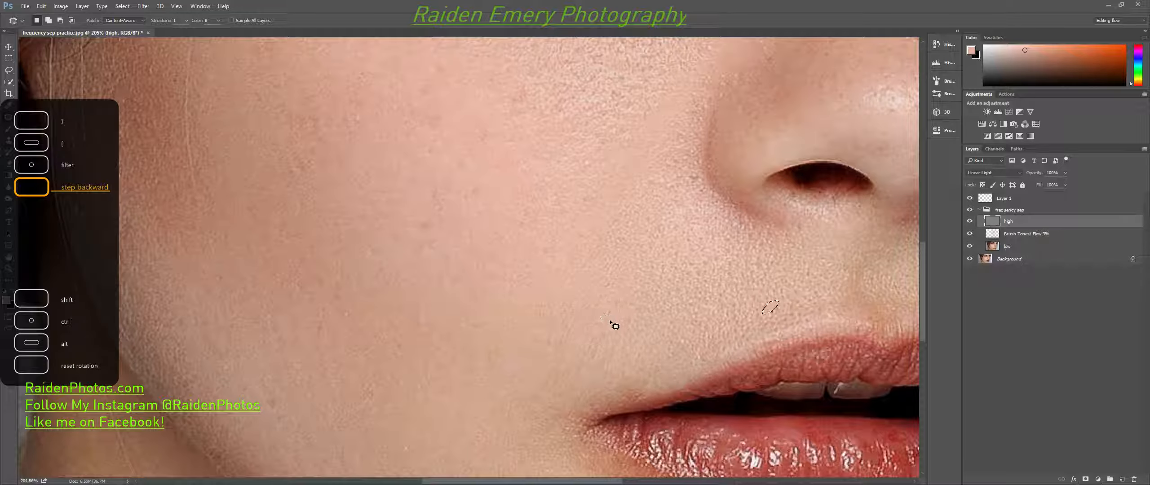
pyautogui.hotkey('ctrl', 'd')
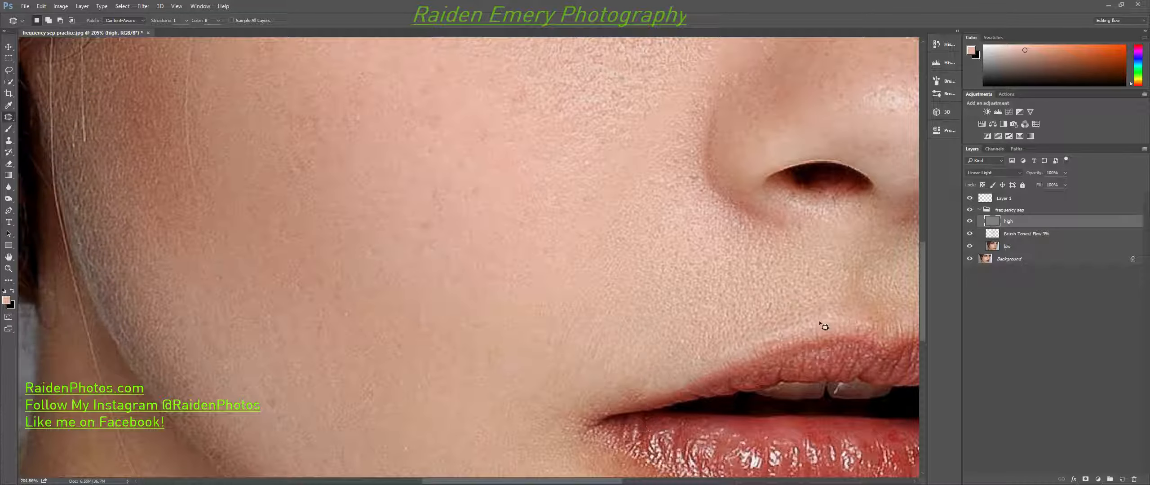
pyautogui.rightClick(8, 118)
pyautogui.click(54, 116)
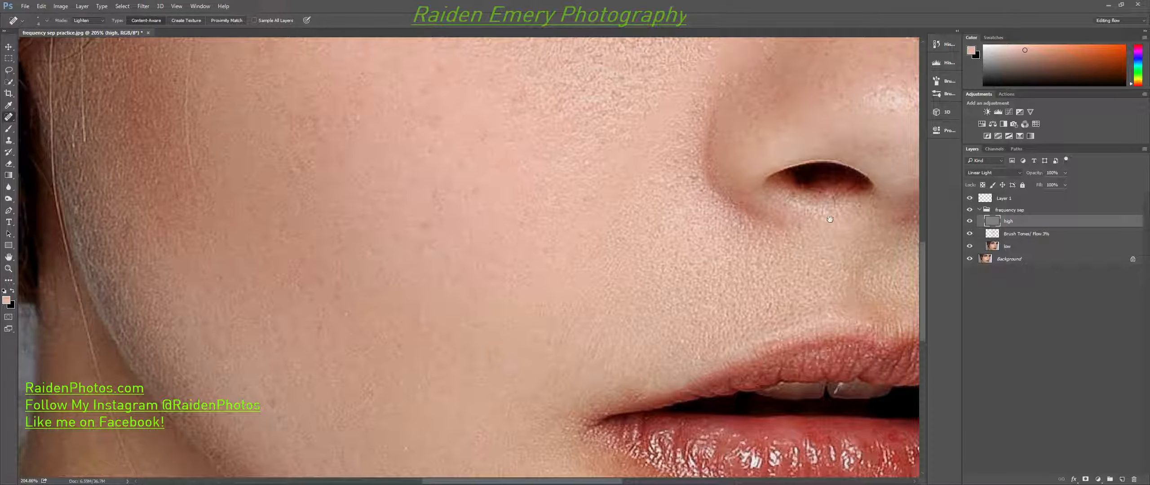
# Step: Try Lasso selections on the low layer around the skin beside the near mouth corner, clearing each one
pyautogui.moveTo(769, 273); pyautogui.dragTo(432, 282)
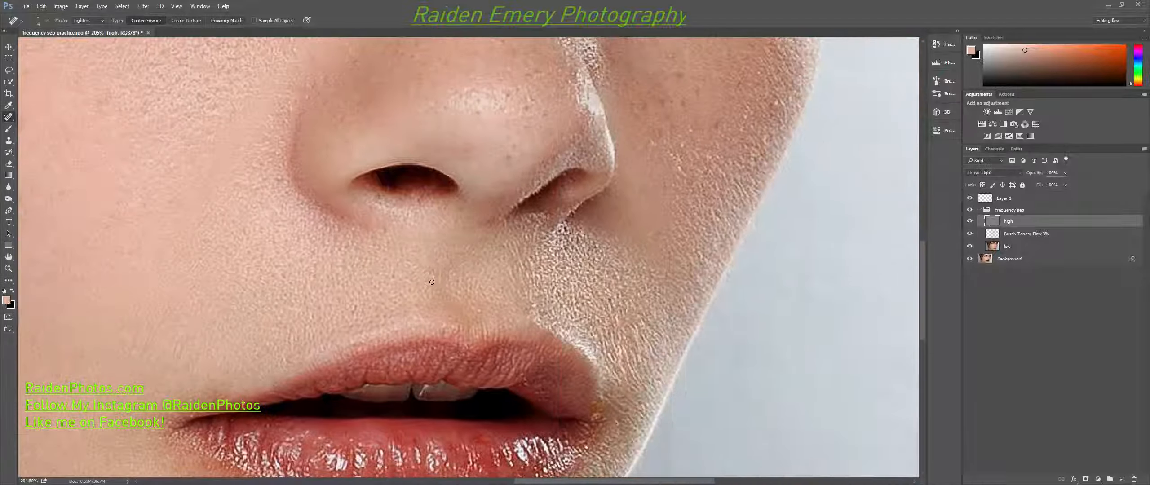
pyautogui.moveTo(537, 296); pyautogui.dragTo(738, 189)
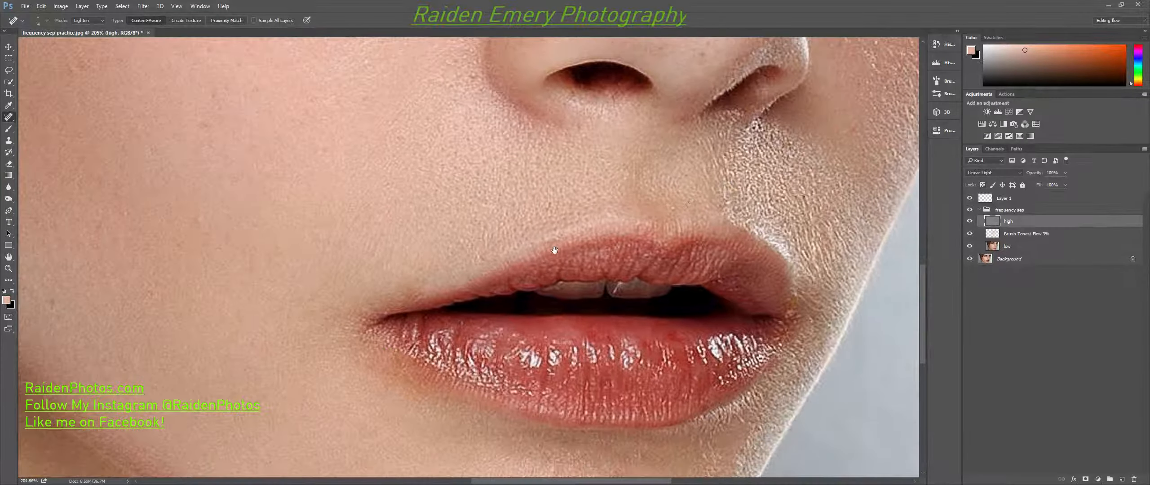
pyautogui.moveTo(554, 251); pyautogui.dragTo(605, 231)
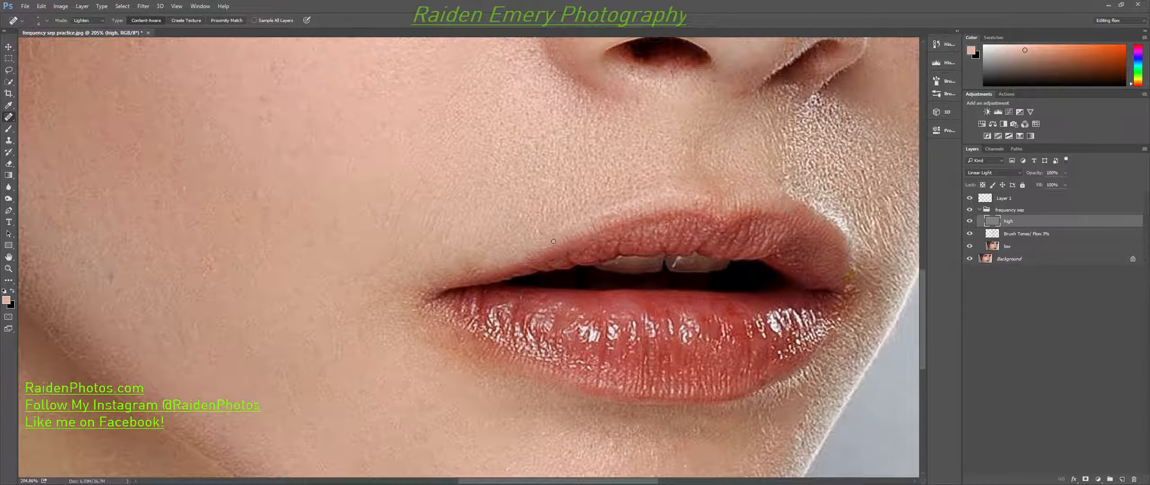
pyautogui.scroll(-6, 553, 242)
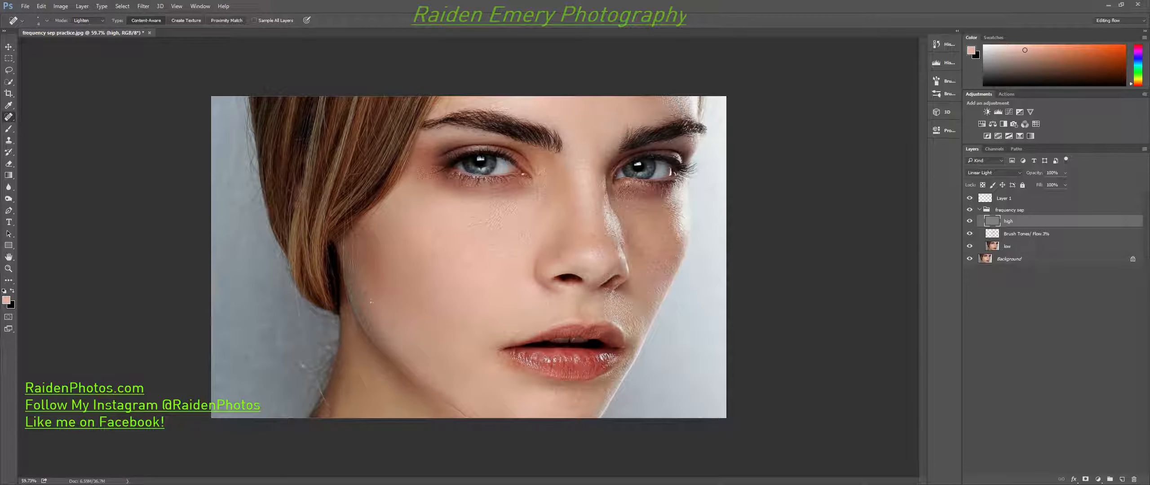
pyautogui.moveTo(488, 330); pyautogui.dragTo(490, 327)
pyautogui.click(982, 249)
pyautogui.press('l')
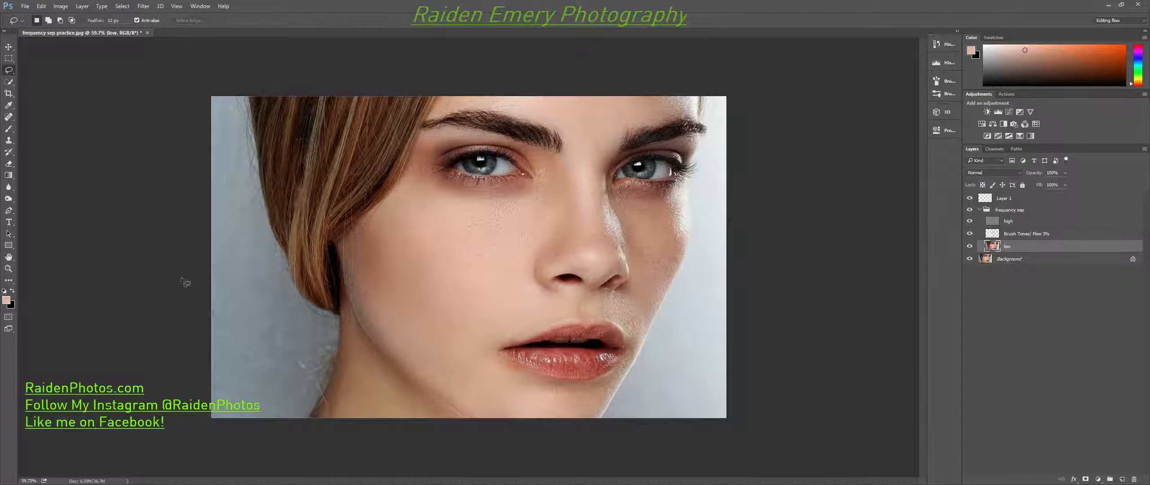
pyautogui.moveTo(471, 346)
pyautogui.mouseDown()
pyautogui.moveTo(527, 331)
pyautogui.moveTo(507, 308)
pyautogui.mouseUp()
pyautogui.hotkey('ctrl', 'd')
pyautogui.moveTo(495, 337); pyautogui.dragTo(506, 326)
pyautogui.hotkey('ctrl', 'd')
# Step: Label the collapsed frequency sep group red and delete Layer 1
pyautogui.click(1011, 199)
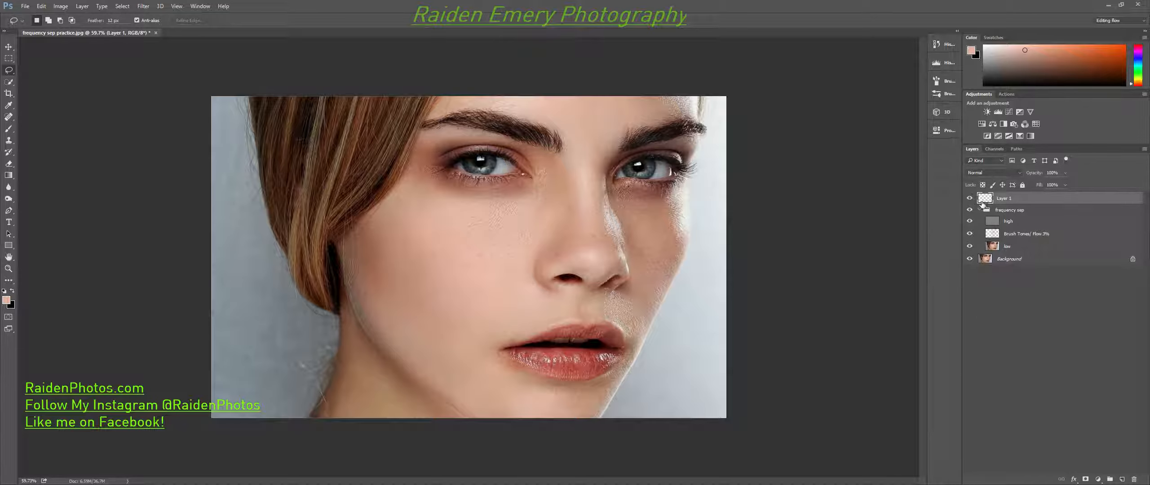
pyautogui.click(980, 210)
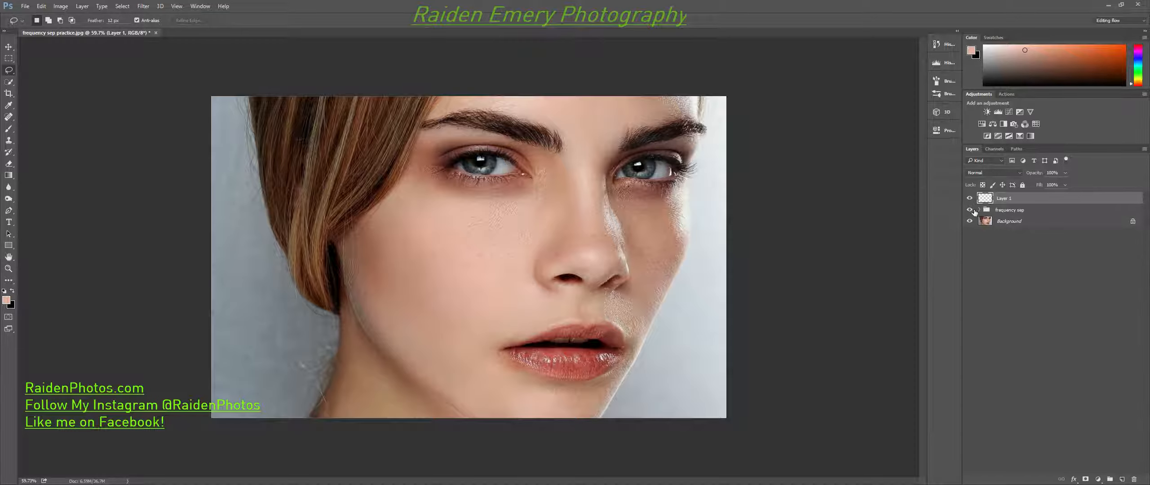
pyautogui.rightClick(969, 211)
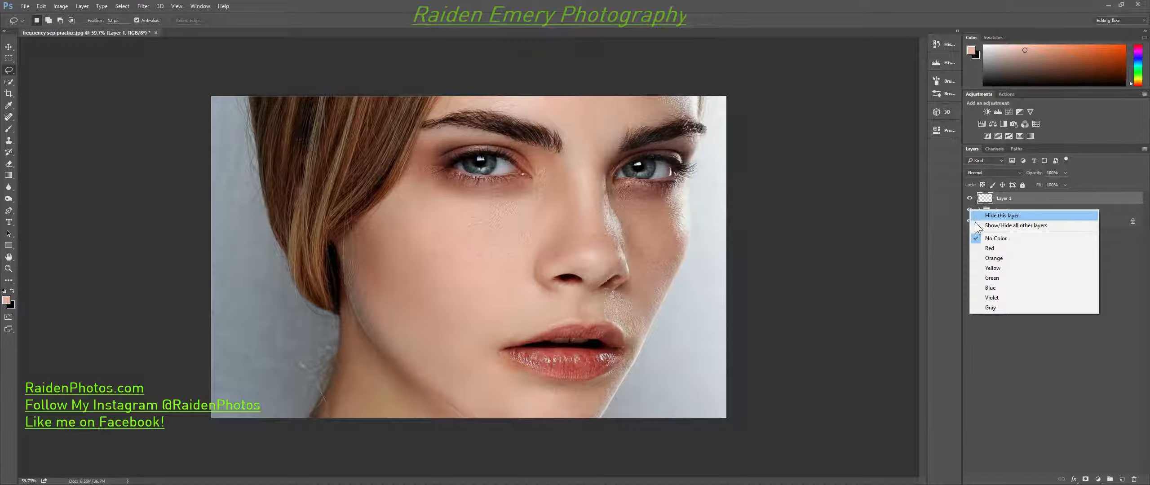
pyautogui.click(990, 249)
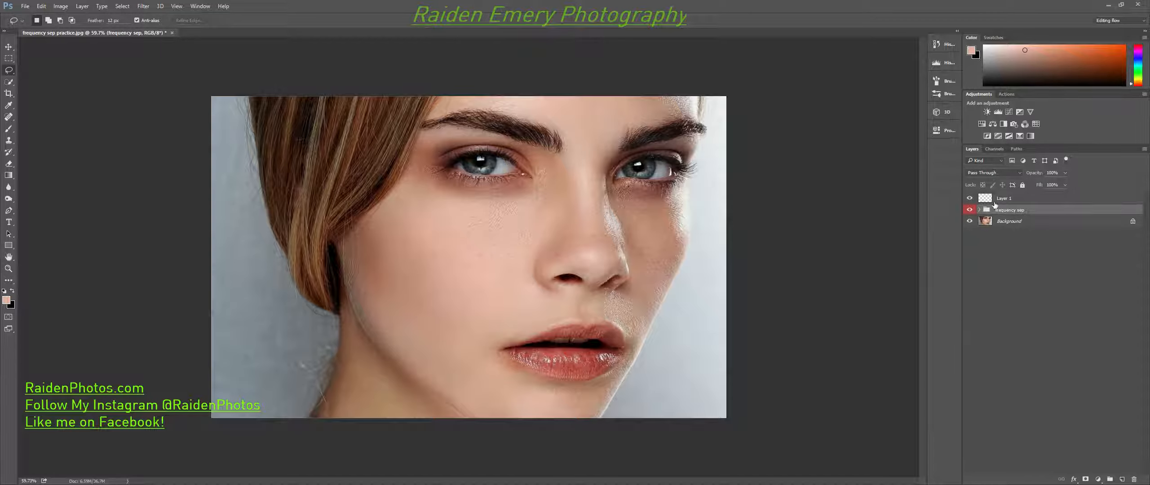
pyautogui.moveTo(1027, 201); pyautogui.dragTo(1019, 213)
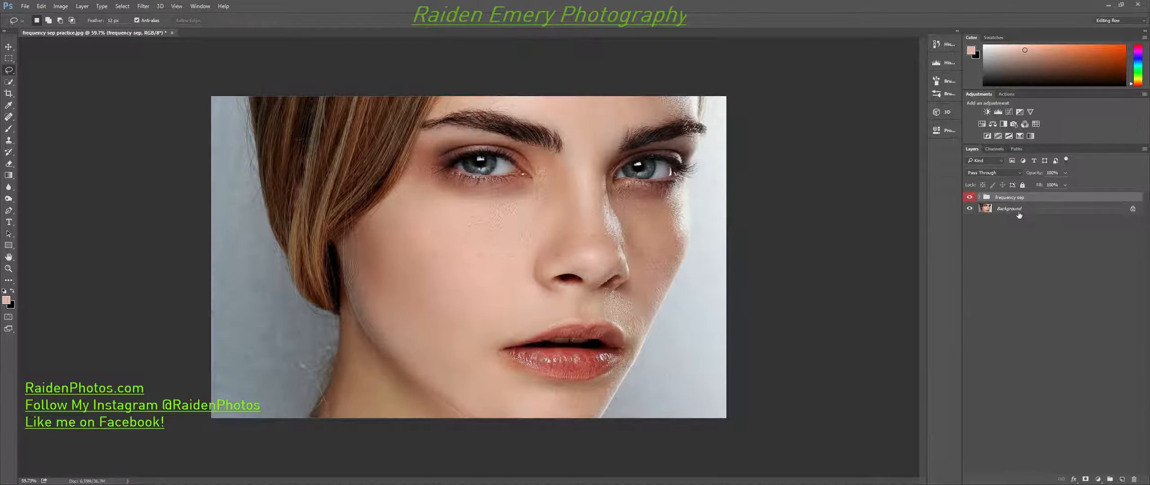
pyautogui.click(979, 198)
pyautogui.click(979, 197)
# Step: Add a Color Balance adjustment above the frequency sep group and shift its midtones toward blue to about +20
pyautogui.click(992, 123)
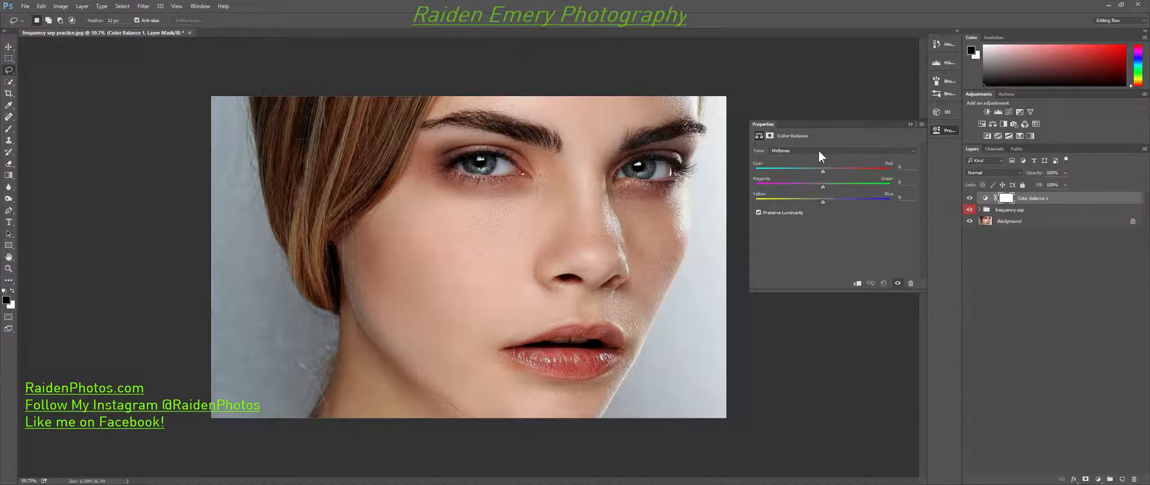
pyautogui.moveTo(822, 203)
pyautogui.mouseDown()
pyautogui.moveTo(859, 204)
pyautogui.moveTo(834, 203)
pyautogui.mouseUp()
pyautogui.moveTo(831, 203); pyautogui.dragTo(856, 203)
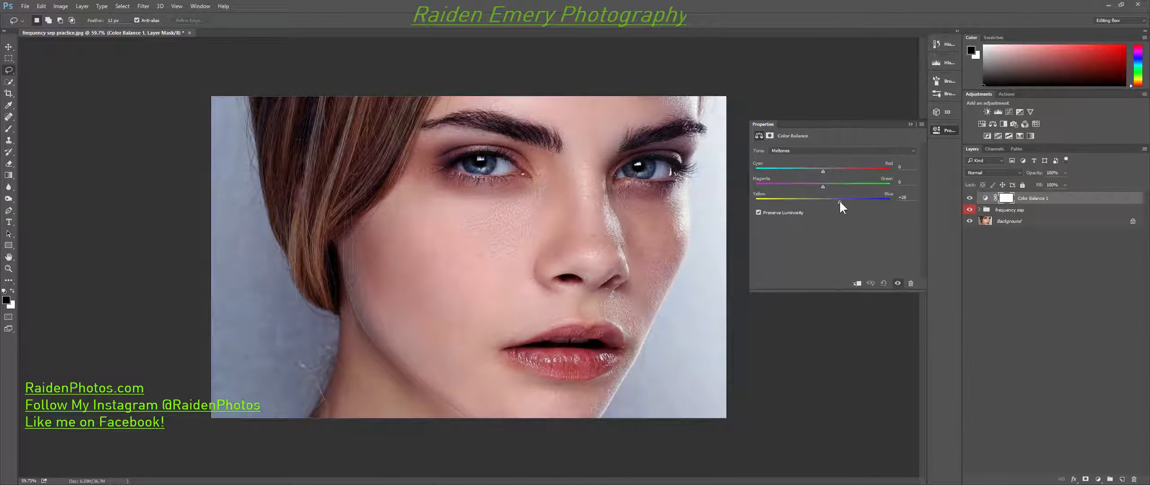
pyautogui.moveTo(832, 202); pyautogui.dragTo(831, 202)
pyautogui.moveTo(834, 202); pyautogui.dragTo(837, 202)
# Step: Set the Color Balance shadows to red +1 and blue +4, and shift the highlights slightly toward yellow, comparing with the layer hidden
pyautogui.click(829, 151)
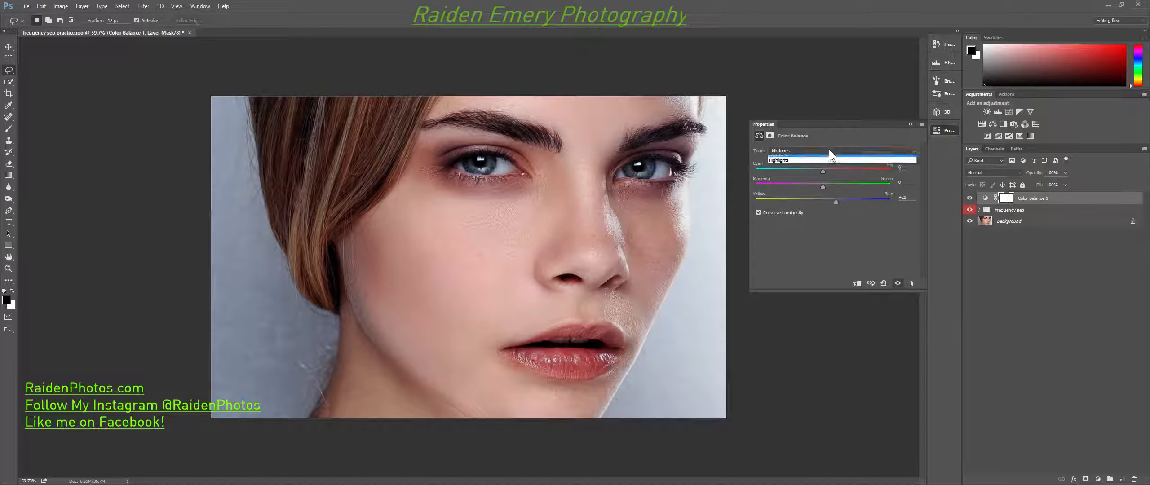
pyautogui.click(828, 158)
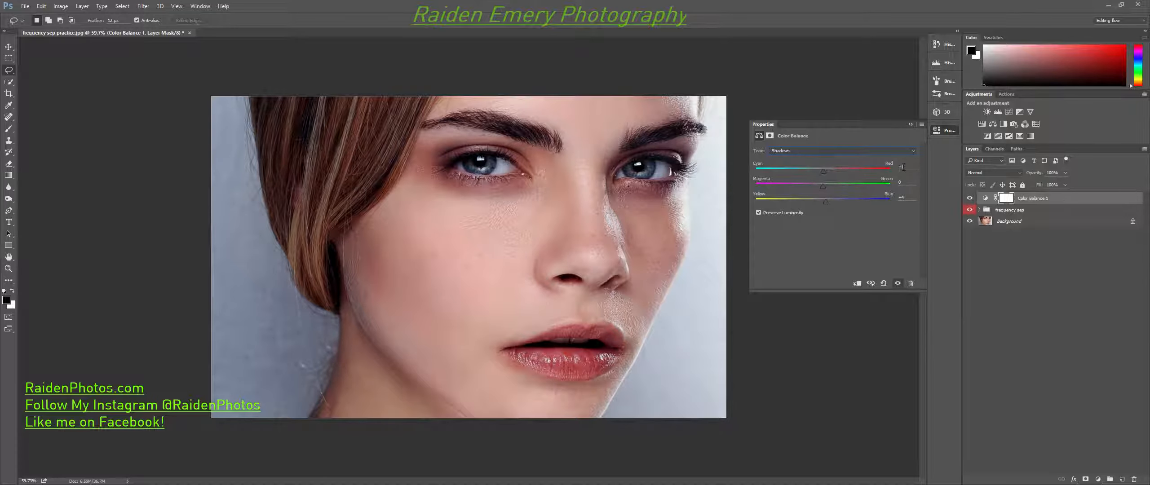
pyautogui.click(825, 151)
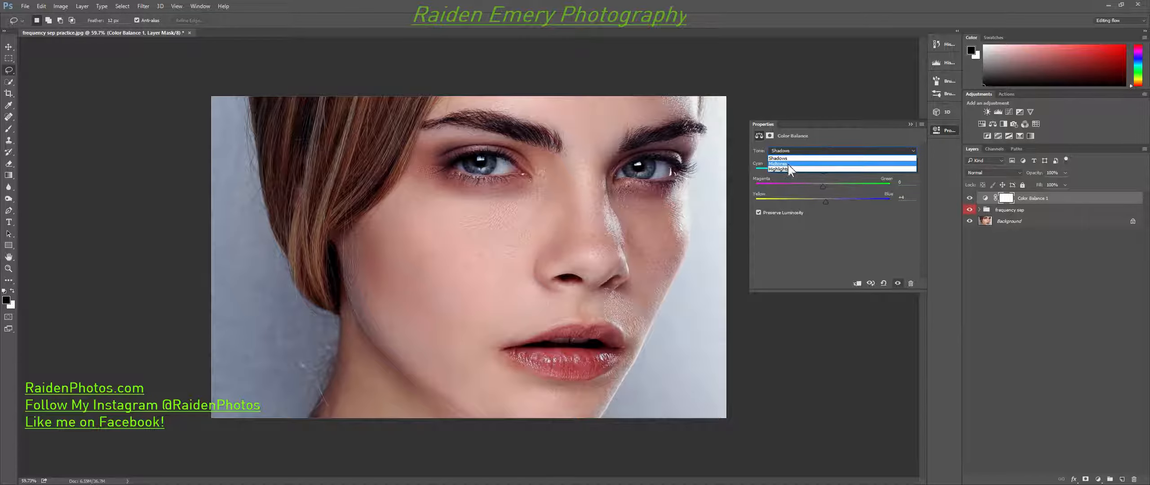
pyautogui.click(786, 169)
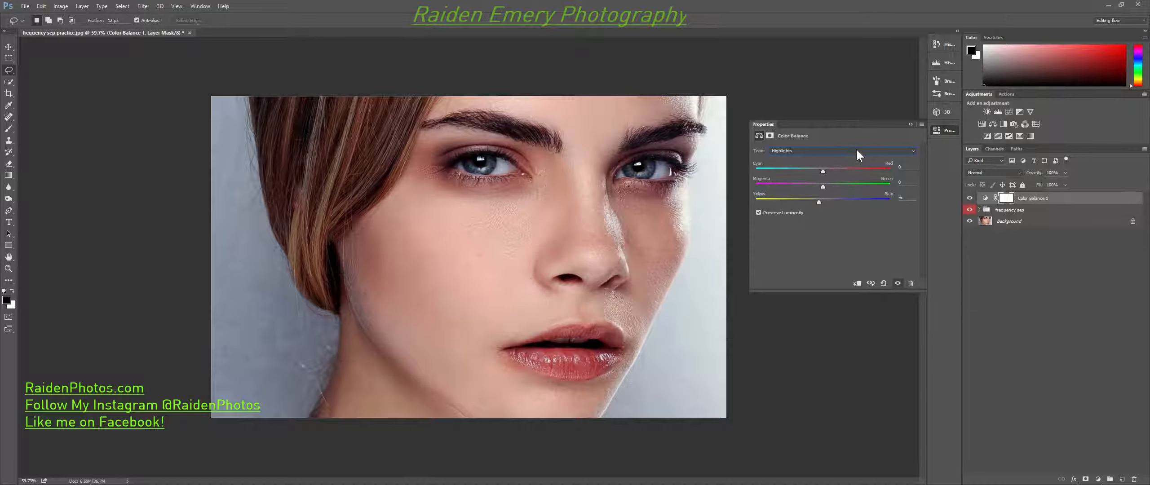
pyautogui.click(971, 199)
pyautogui.click(970, 199)
pyautogui.click(971, 199)
pyautogui.moveTo(820, 201); pyautogui.dragTo(817, 203)
# Step: Reduce the blue shift in the Color Balance midtones, close its settings, and compare the portrait with the adjustment hidden
pyautogui.click(820, 150)
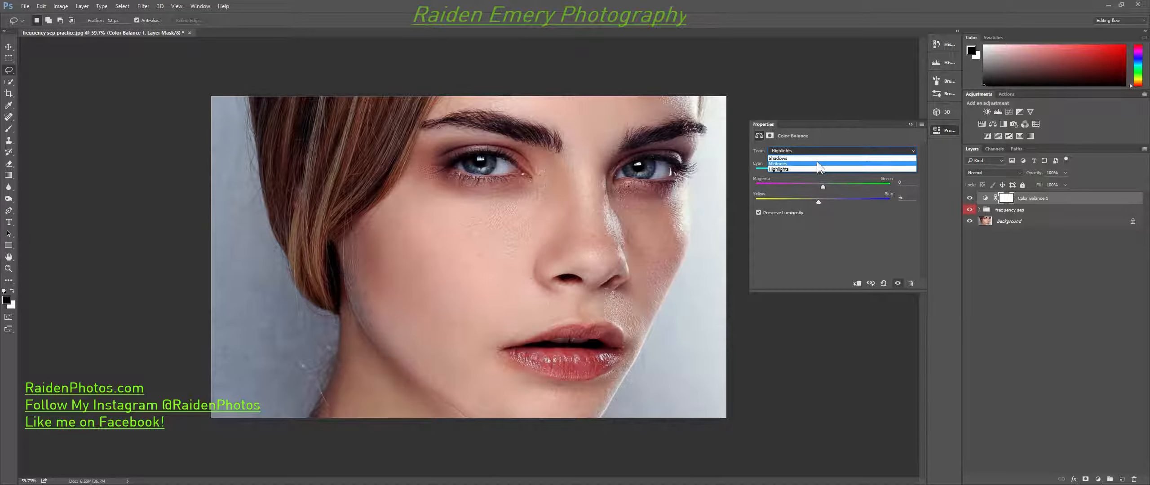
pyautogui.click(817, 163)
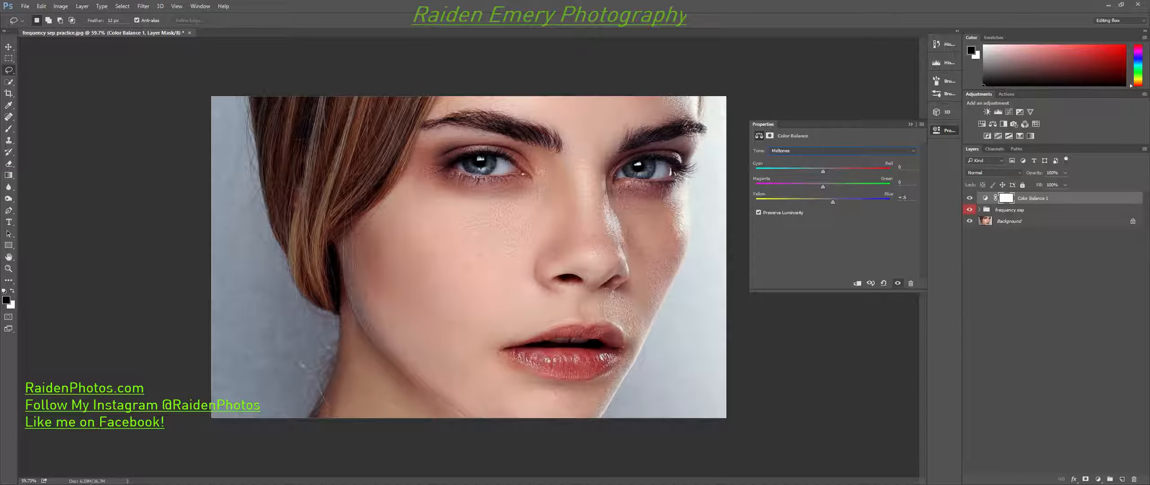
pyautogui.click(970, 197)
pyautogui.click(970, 197)
pyautogui.click(911, 124)
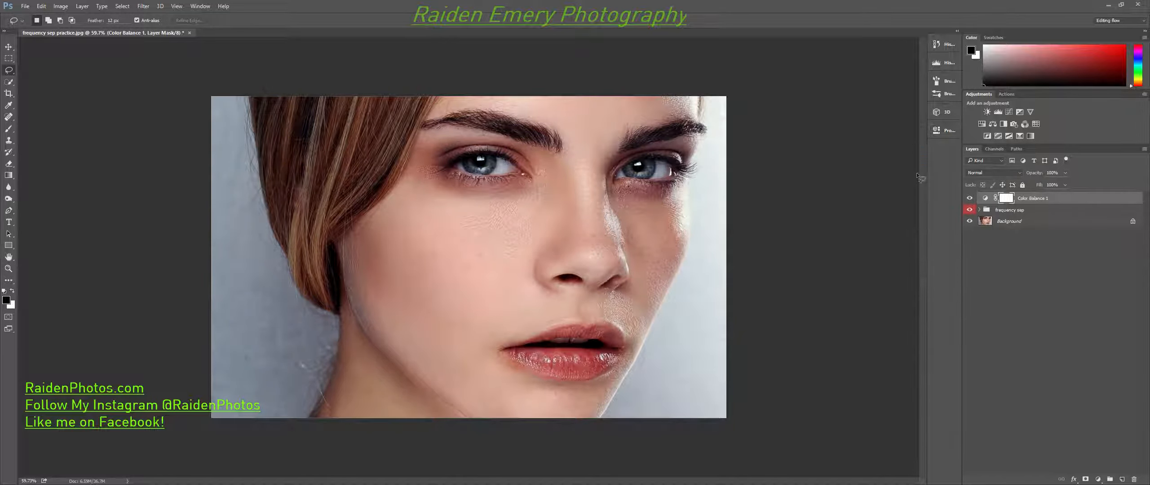
pyautogui.click(984, 198)
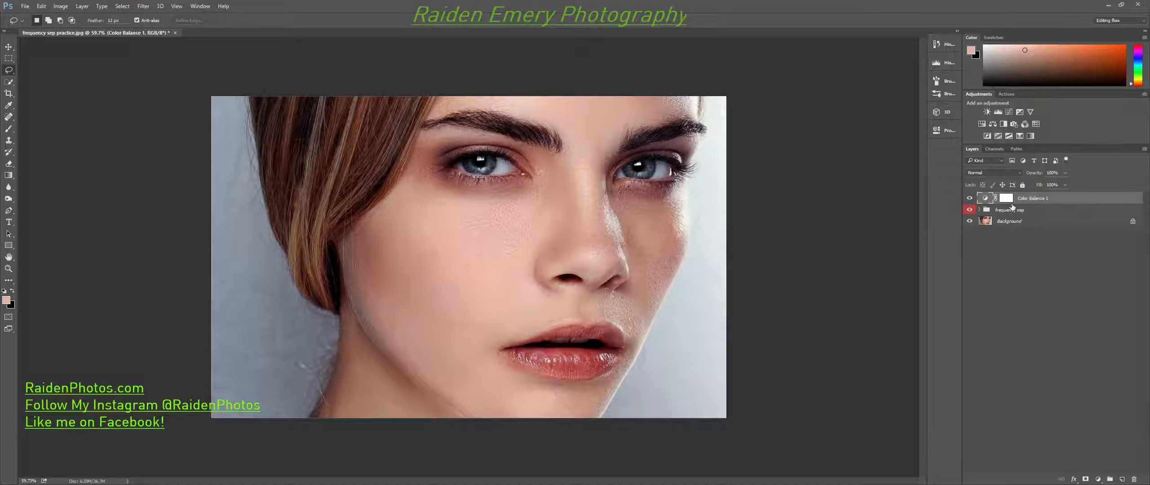
pyautogui.click(970, 200)
pyautogui.click(971, 200)
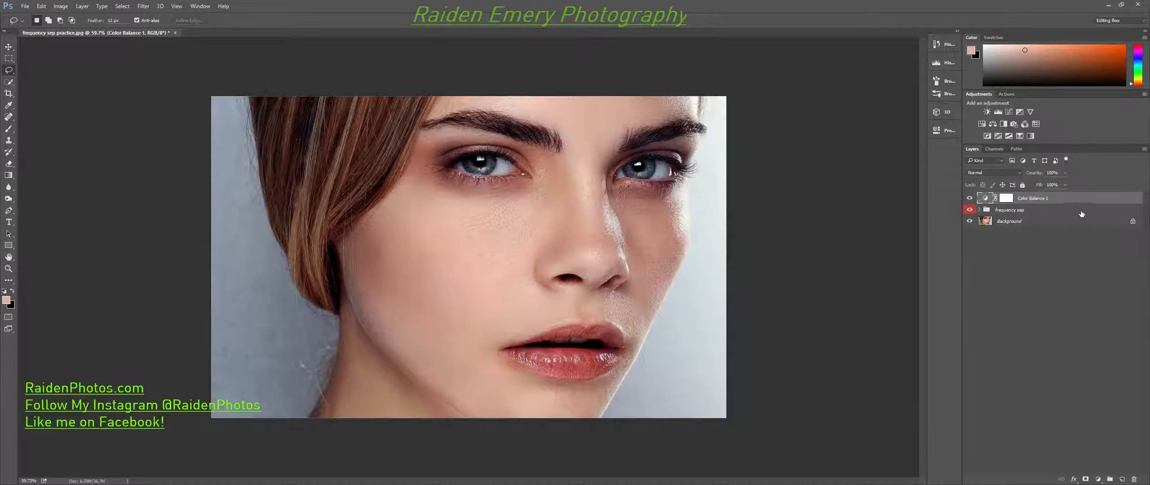